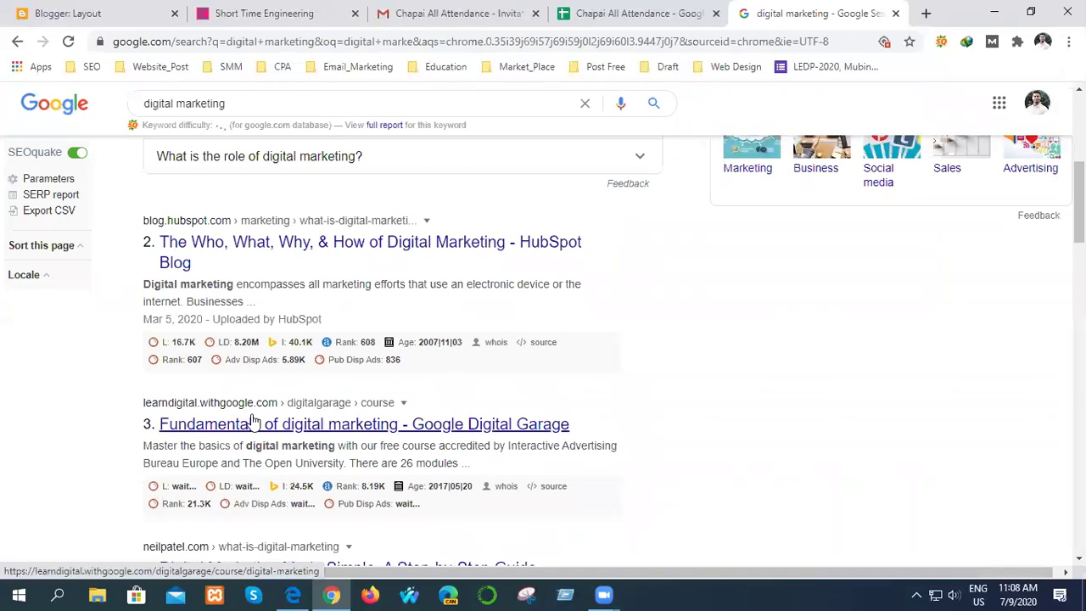
right_click(250, 426)
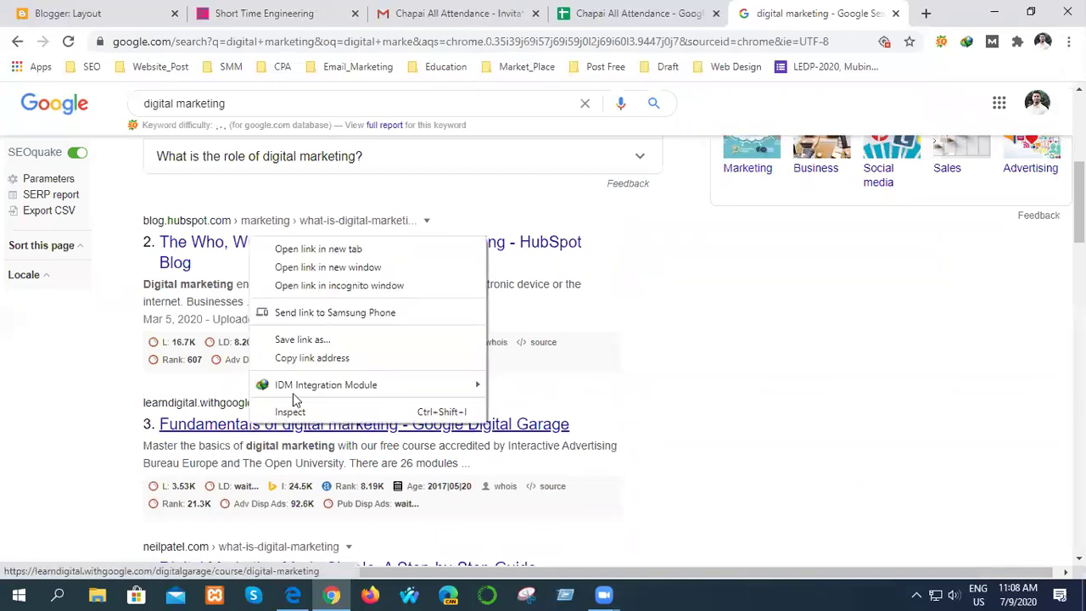
click(322, 249)
click(859, 11)
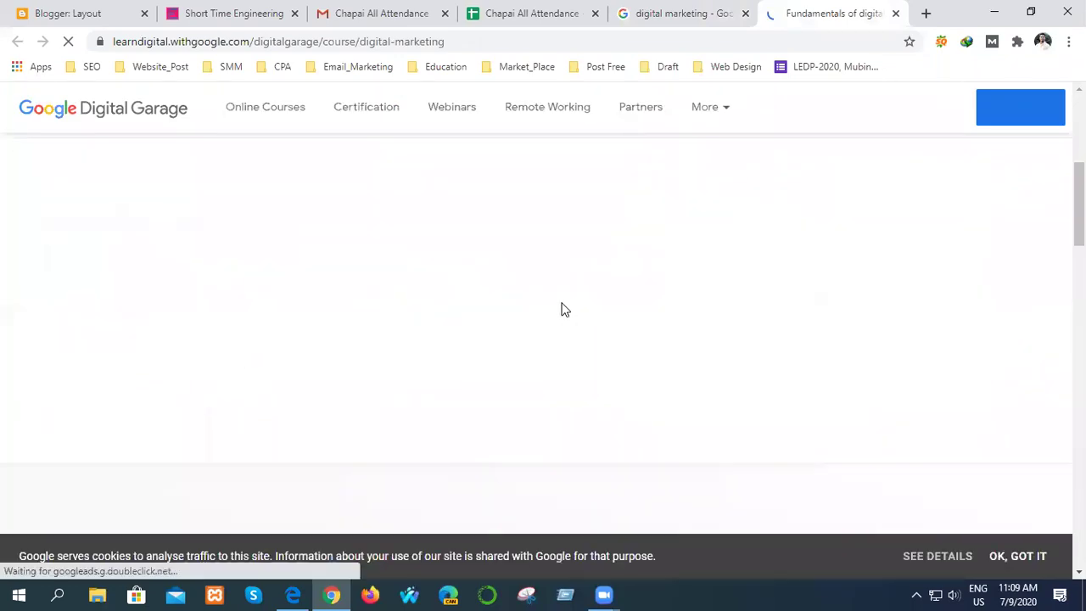
scroll(560, 308, down, 5)
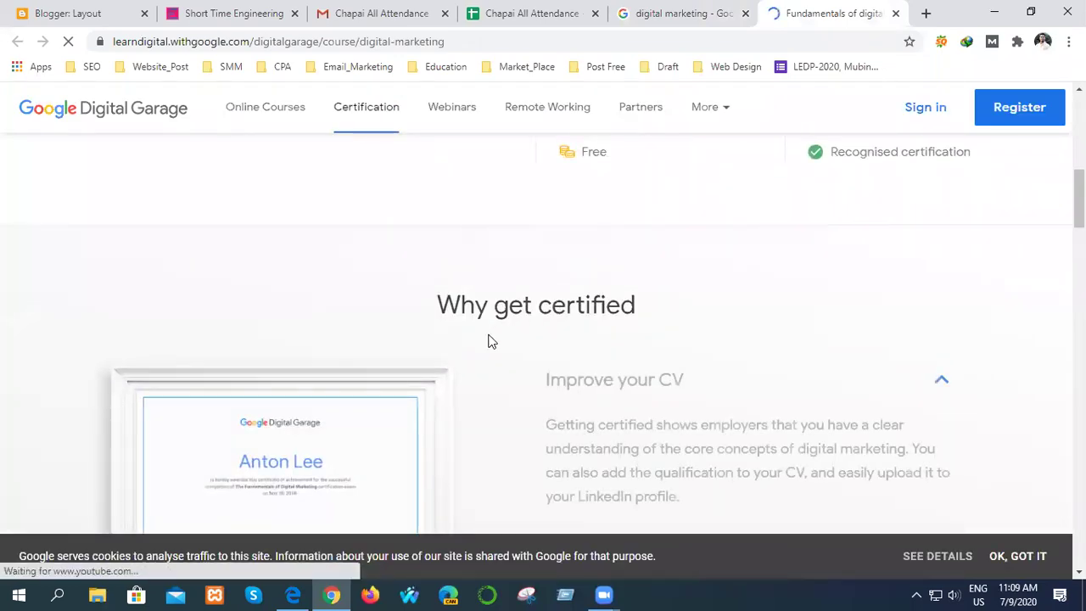
scroll(470, 346, up, 5)
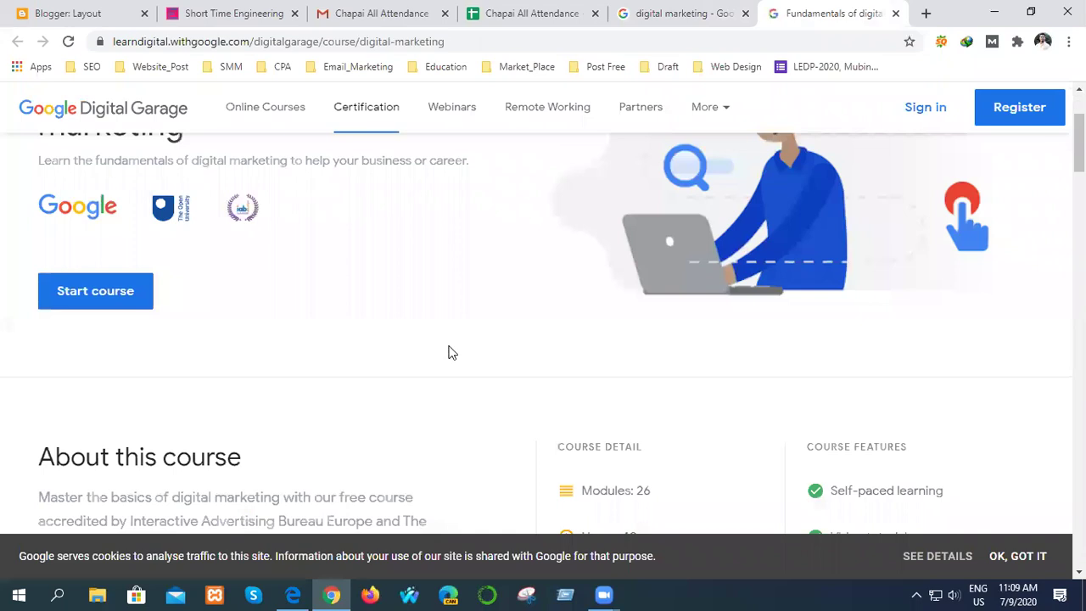
scroll(572, 379, down, 20)
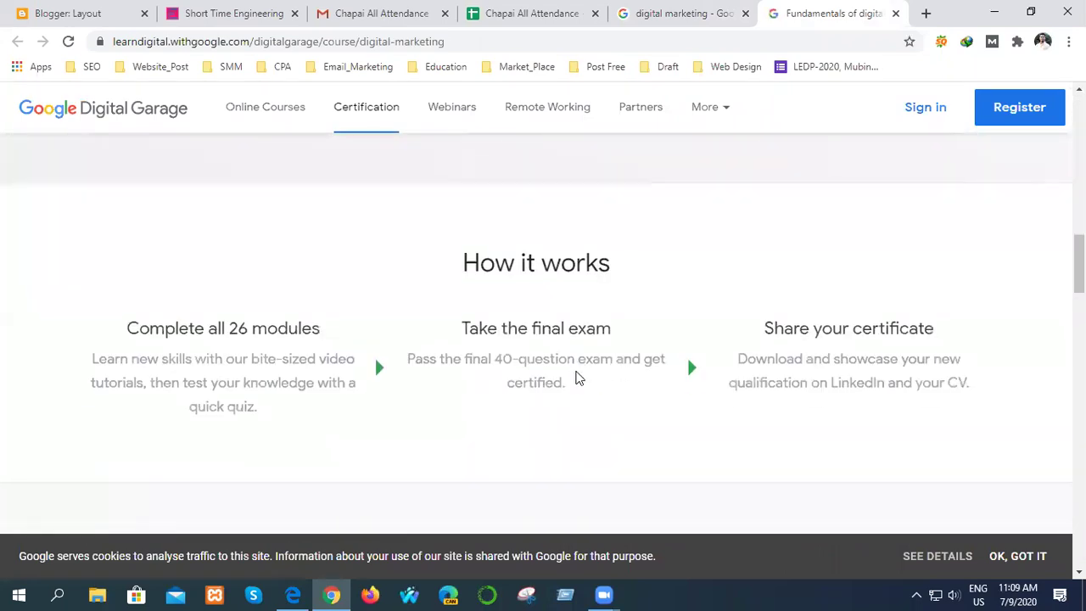
scroll(575, 377, down, 10)
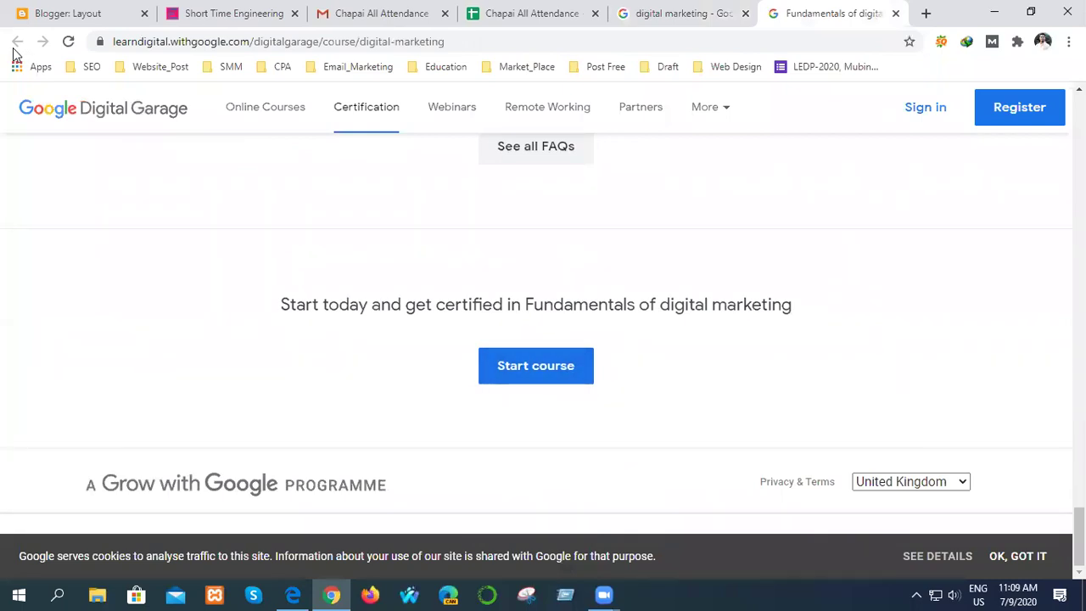
click(895, 14)
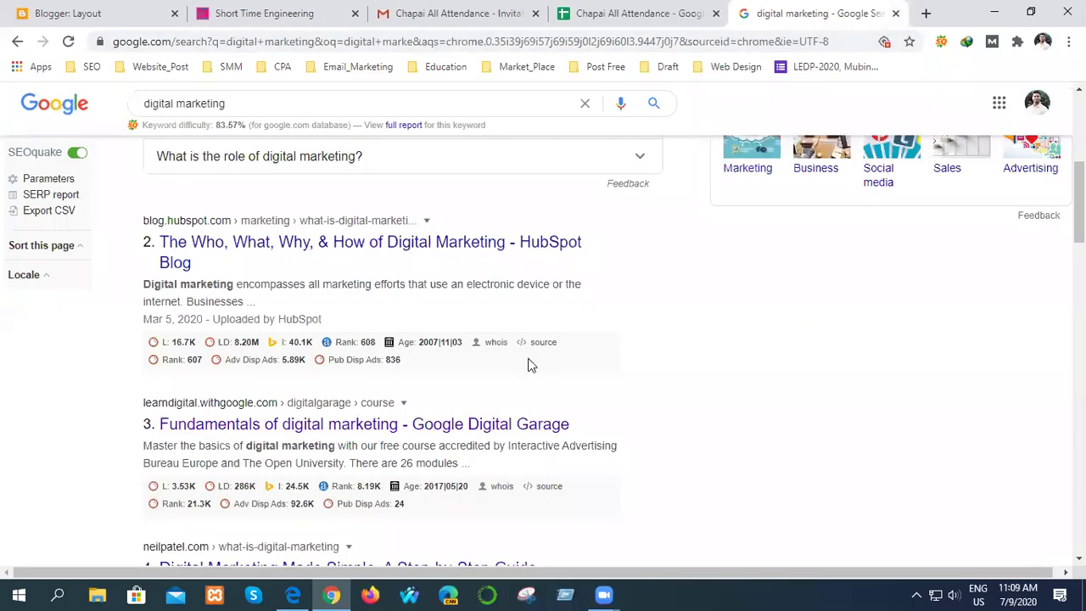
- Open the Disruptive Advertising 'What is Digital Marketing' result in a new tab and switch to it
scroll(400, 422, down, 6)
scroll(388, 422, down, 5)
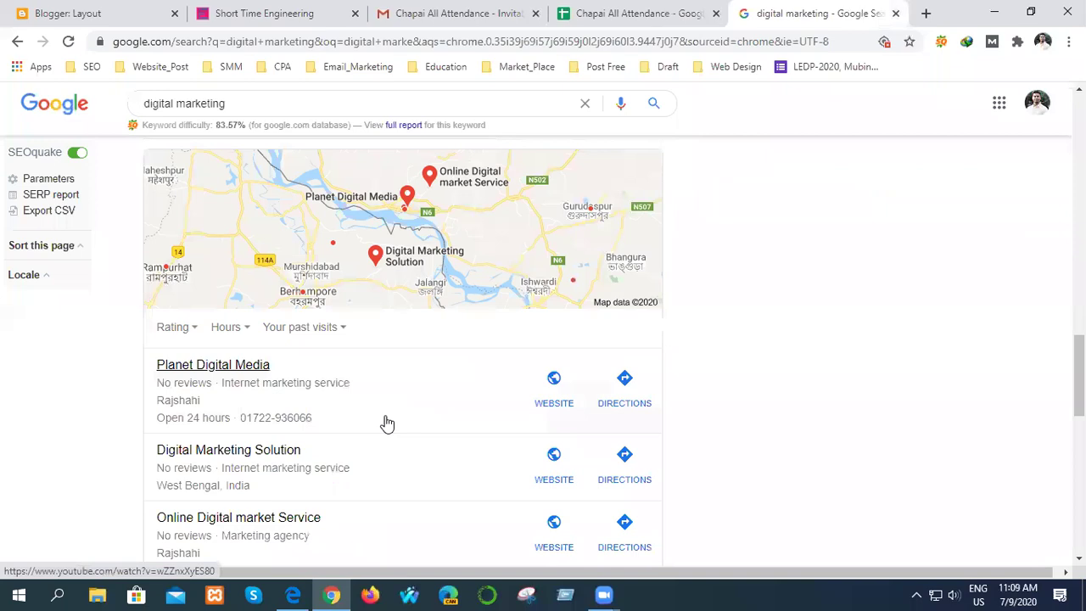
scroll(387, 423, down, 5)
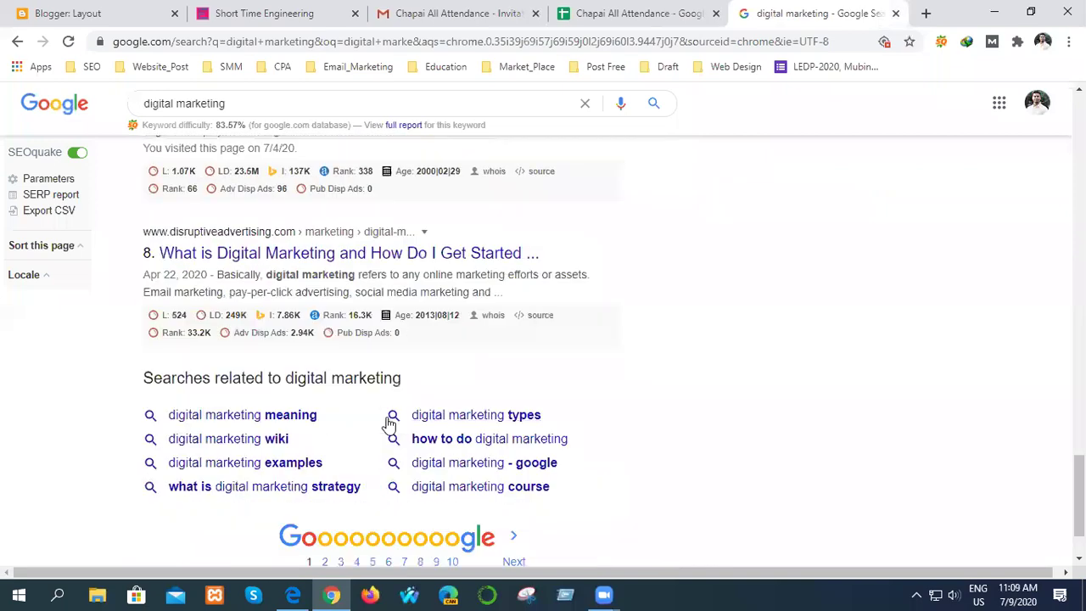
right_click(308, 254)
click(338, 263)
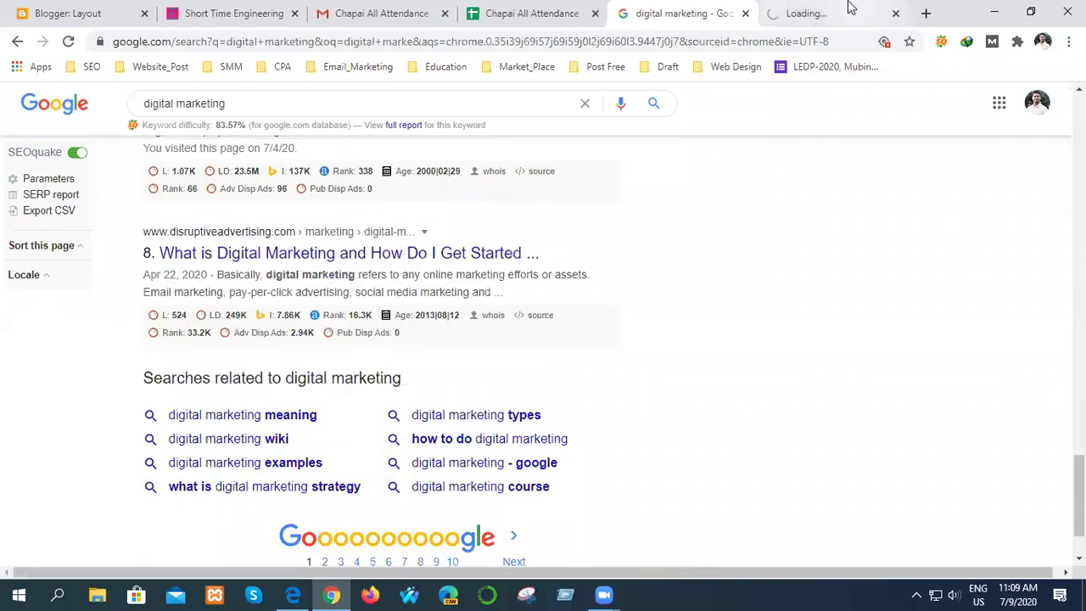
click(846, 10)
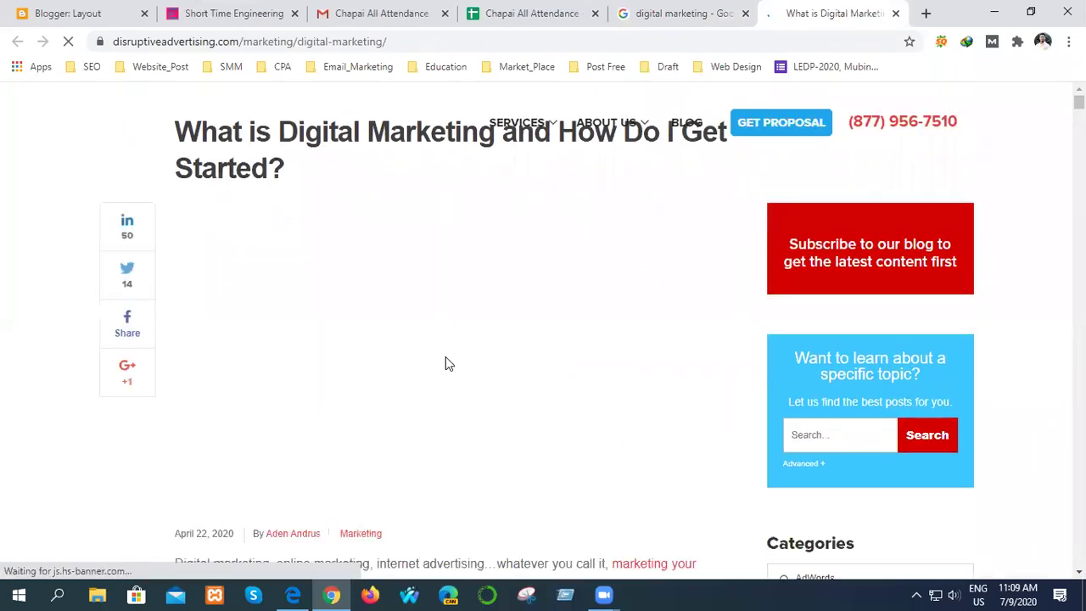
- Select the article text starting at 'Basically' and read further down
scroll(446, 361, down, 5)
scroll(355, 395, up, 4)
scroll(365, 393, down, 6)
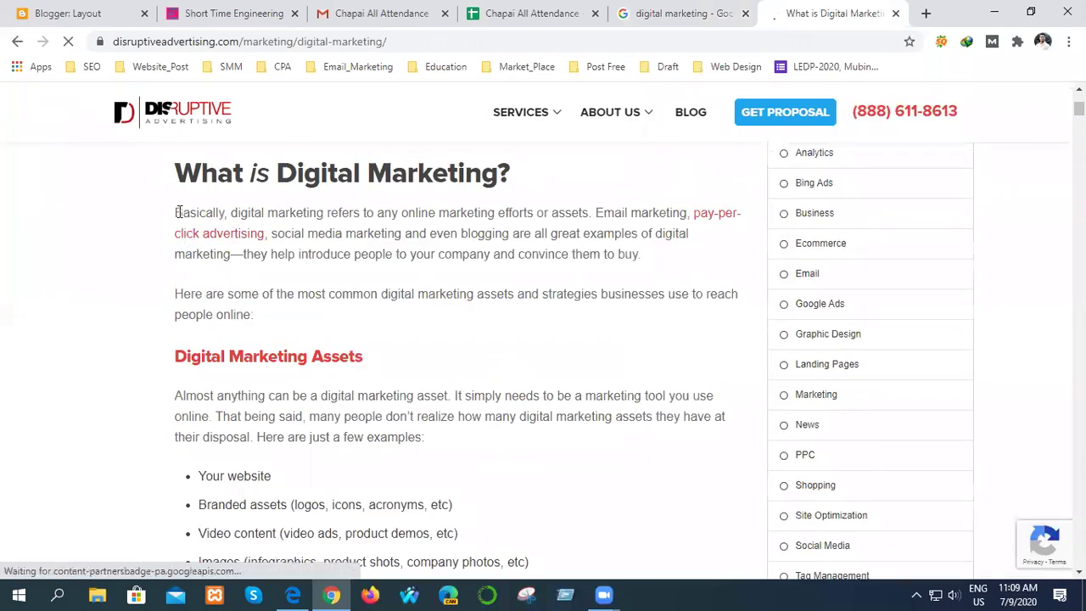
drag(177, 212, 569, 395)
scroll(395, 552, down, 6)
scroll(594, 545, down, 10)
scroll(594, 546, down, 3)
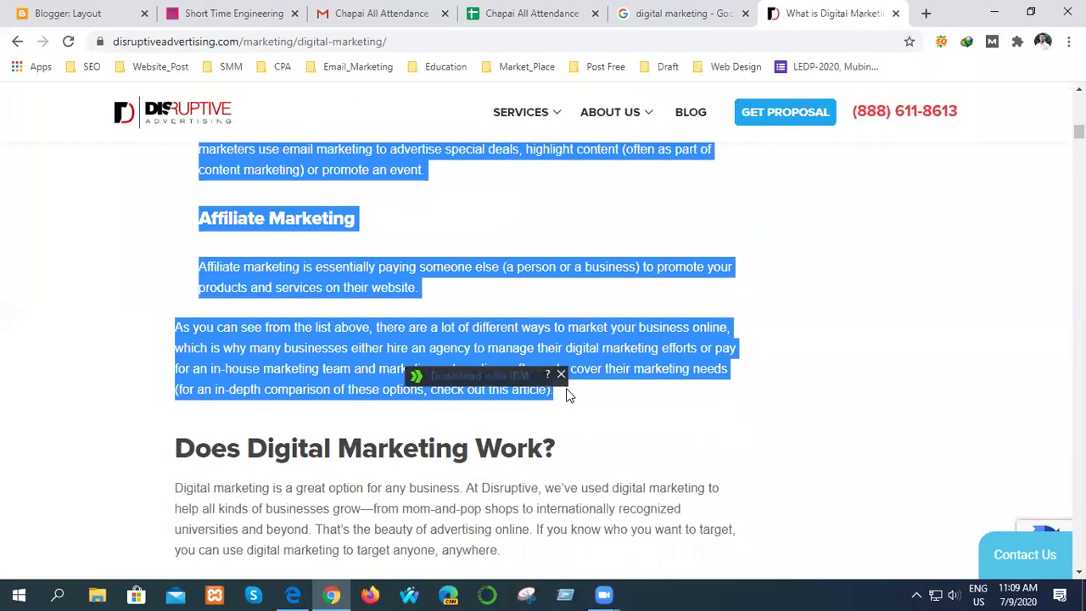
- Select both paragraphs under 'Does Digital Marketing Work?' and open a blank new tab
click(735, 437)
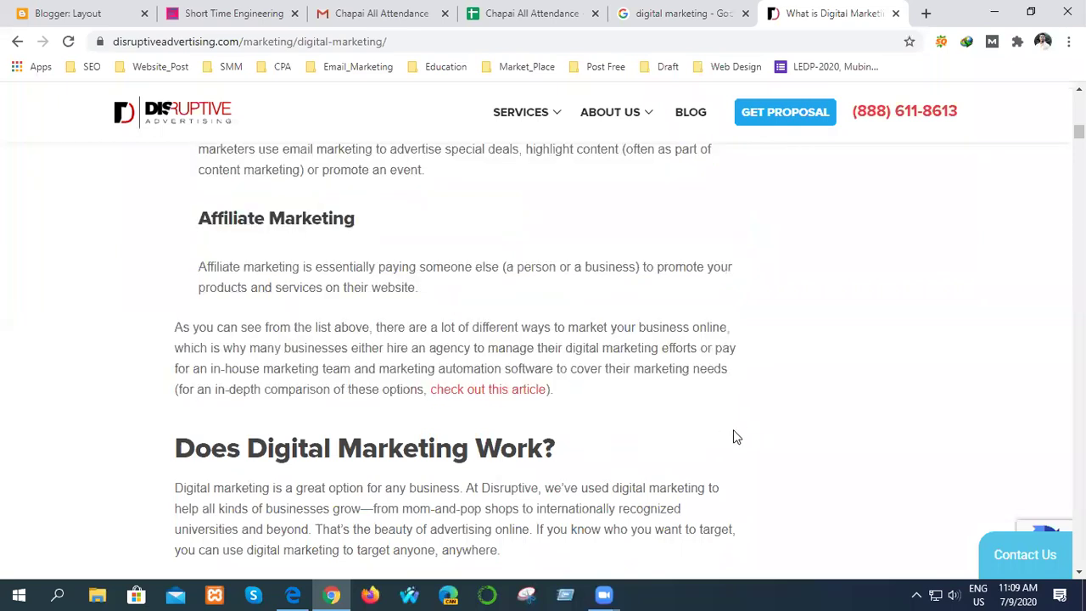
scroll(715, 424, down, 3)
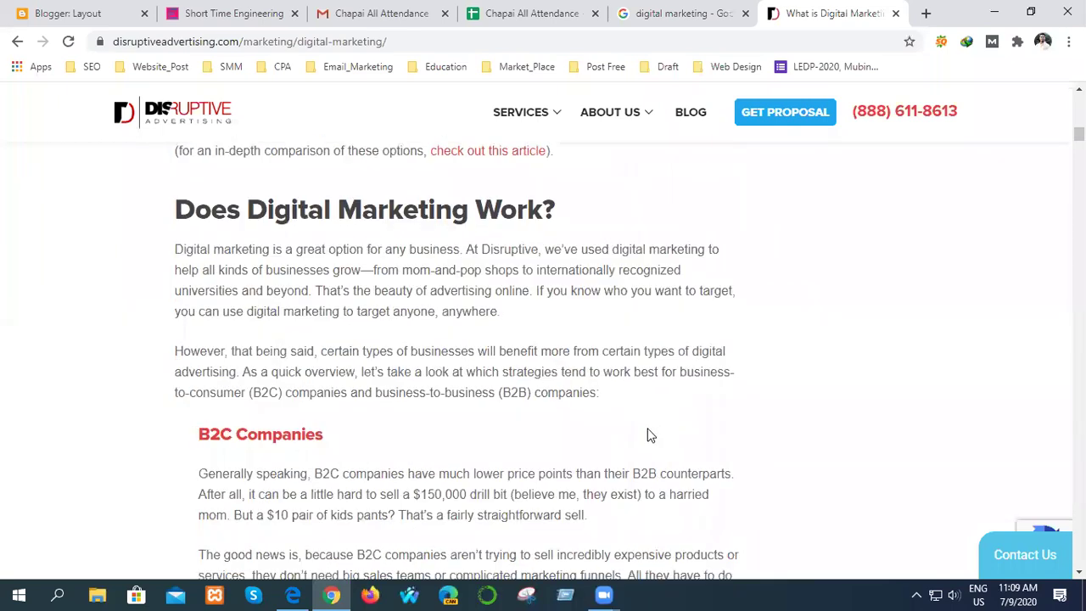
drag(175, 249, 617, 396)
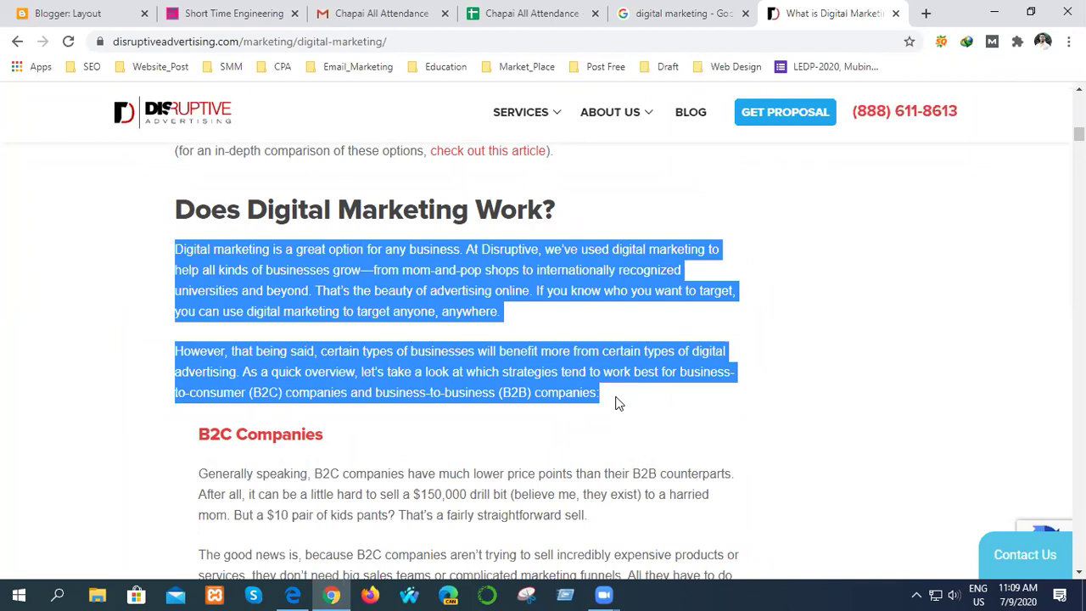
click(925, 13)
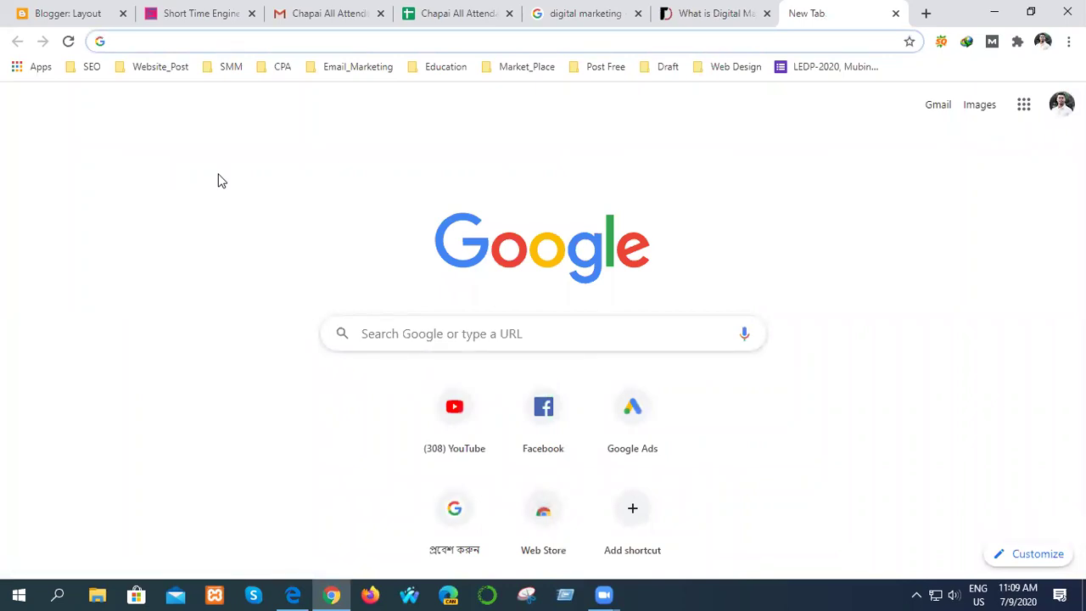
- Search Google for 'plagiarism' and open the Duplichecker plagiarism checker result
text(ple)
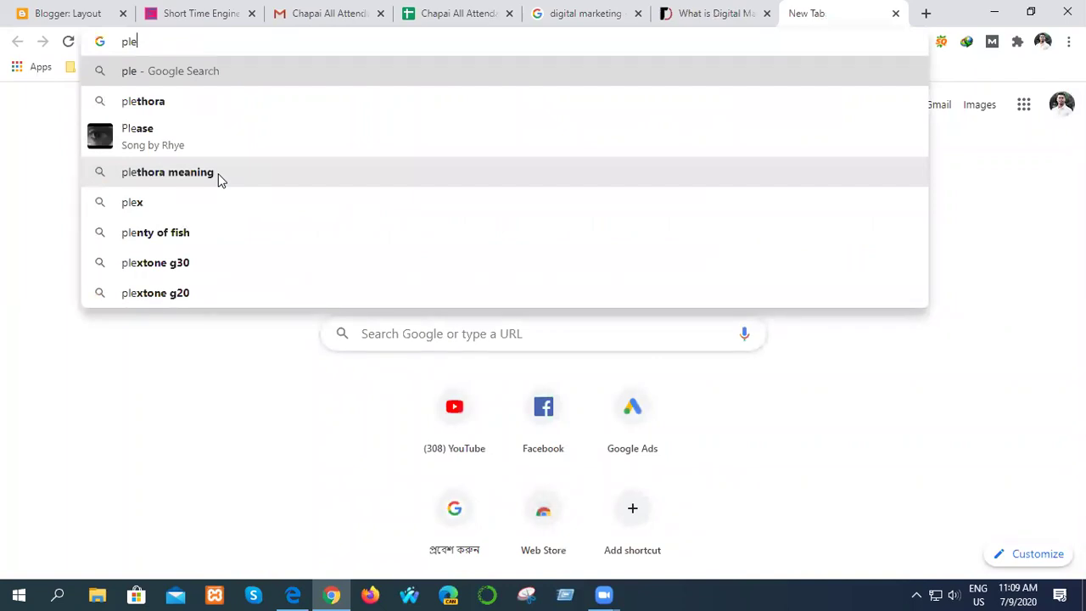
text(g)
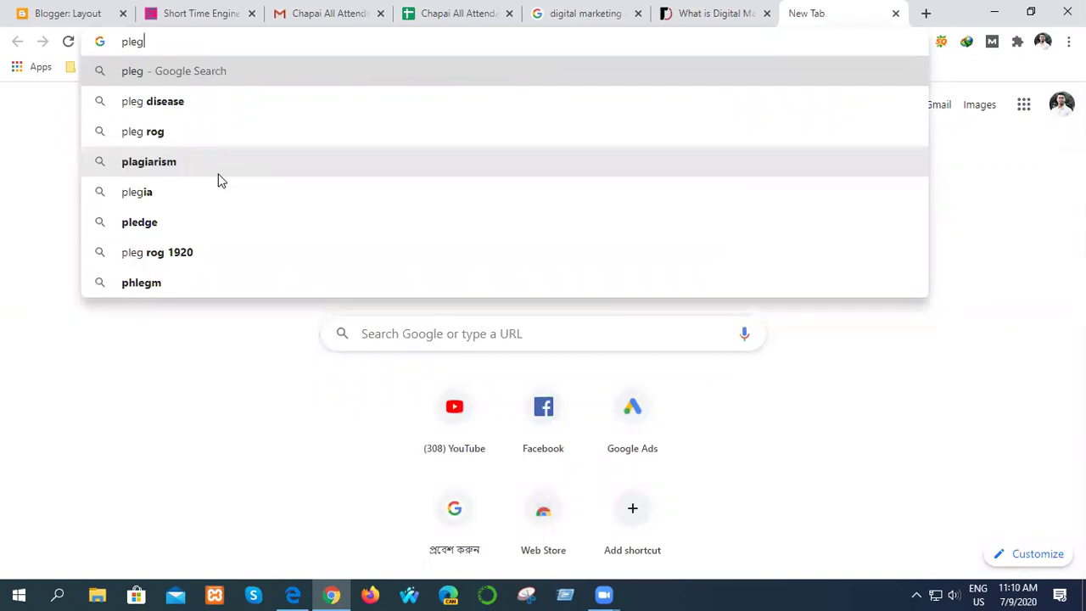
click(216, 166)
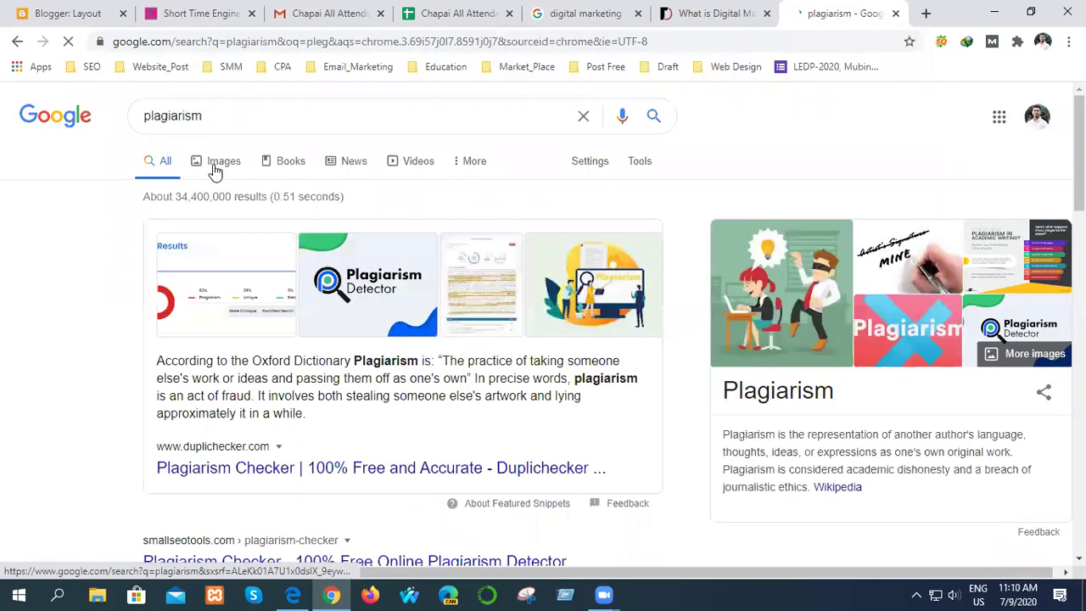
scroll(353, 397, down, 3)
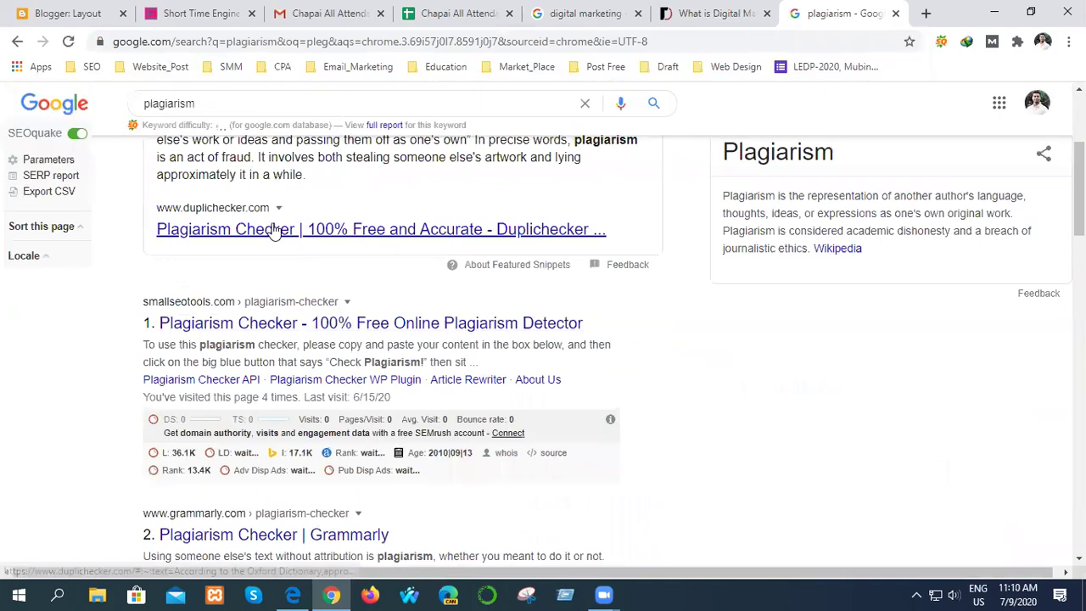
click(267, 234)
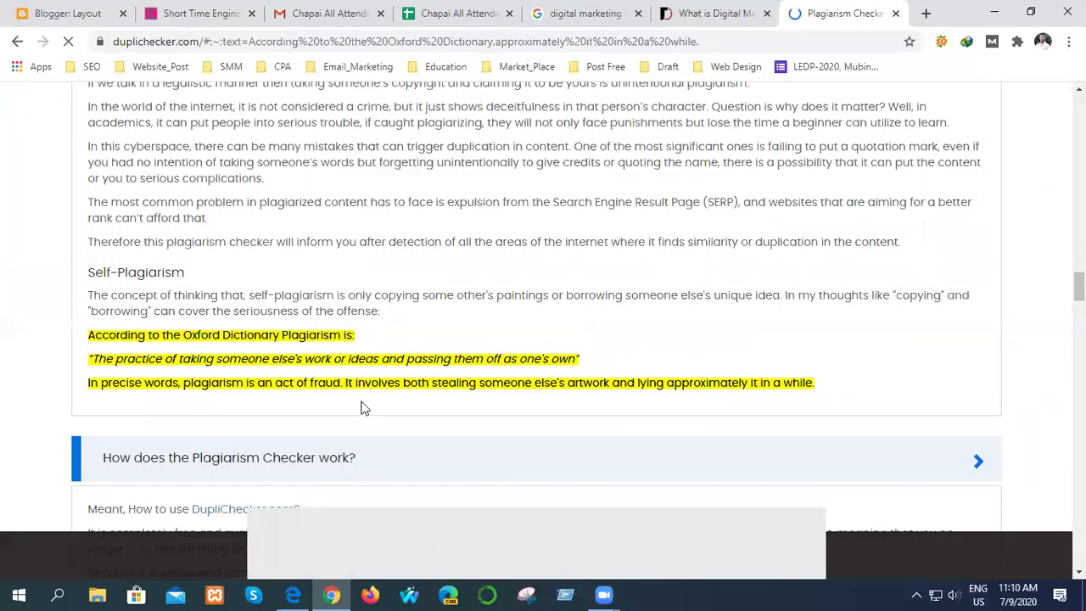
- Scroll up Duplichecker's plagiarism checker page, then open its Keyword Research Tools page
scroll(361, 407, down, 15)
scroll(307, 412, up, 20)
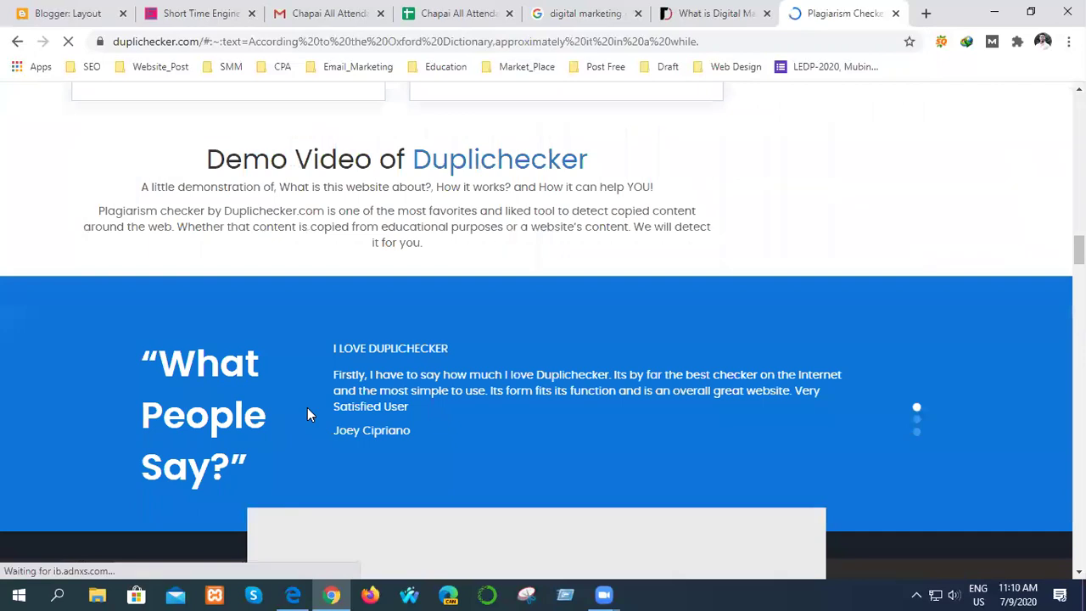
scroll(307, 414, down, 10)
scroll(307, 414, up, 4)
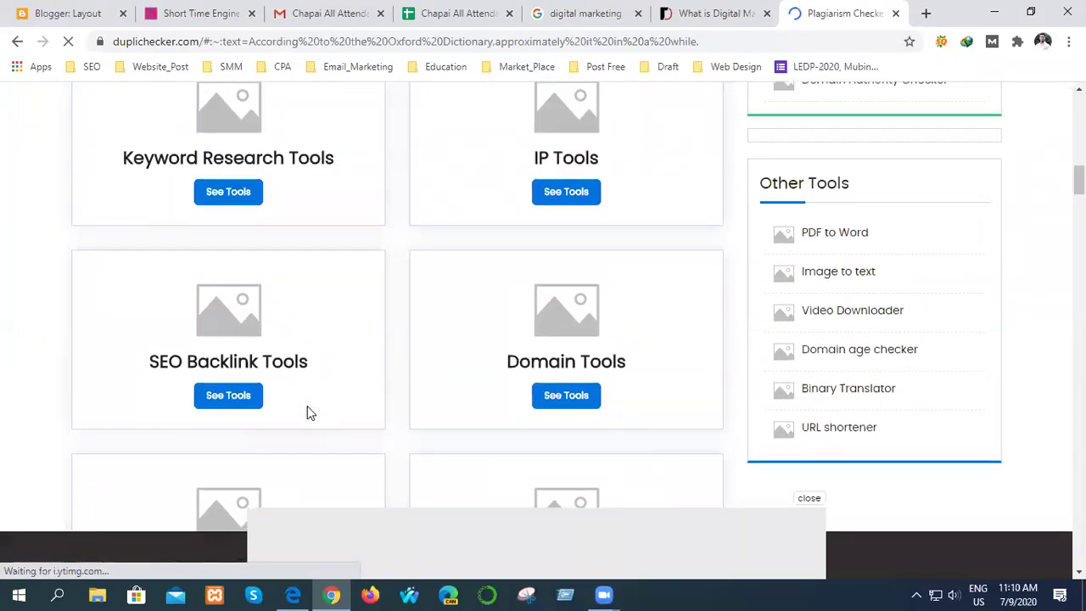
scroll(308, 411, up, 1)
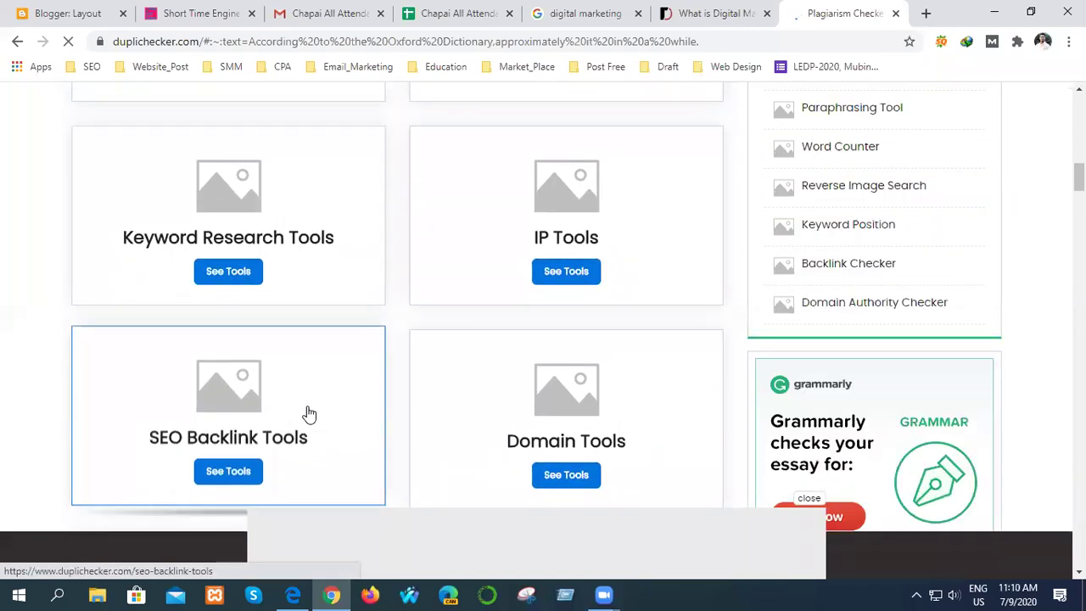
scroll(310, 412, up, 10)
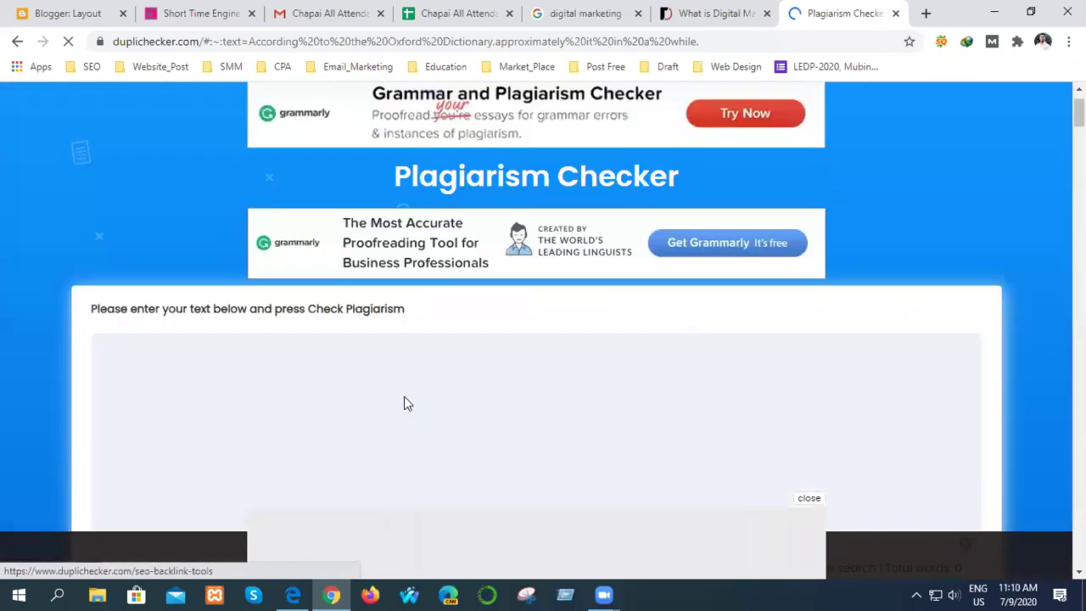
scroll(403, 396, up, 2)
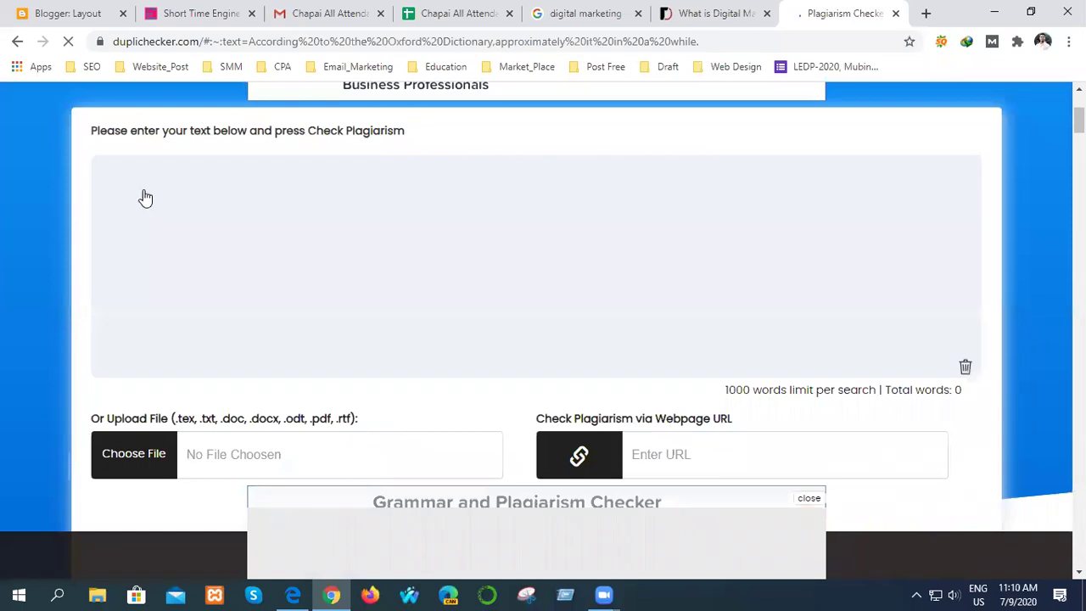
click(176, 225)
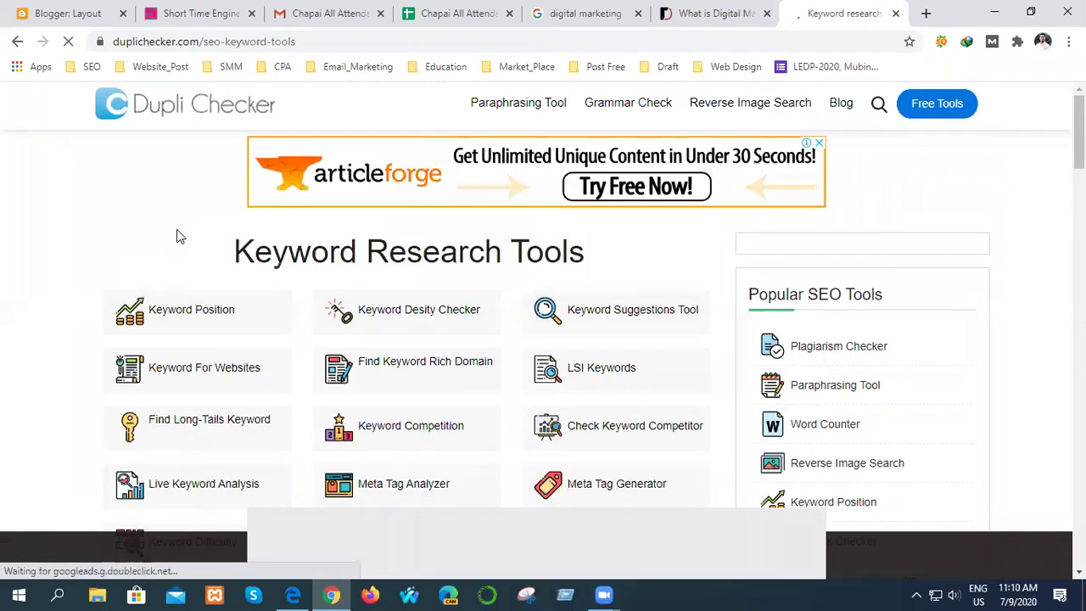
scroll(178, 254, down, 10)
scroll(186, 301, up, 10)
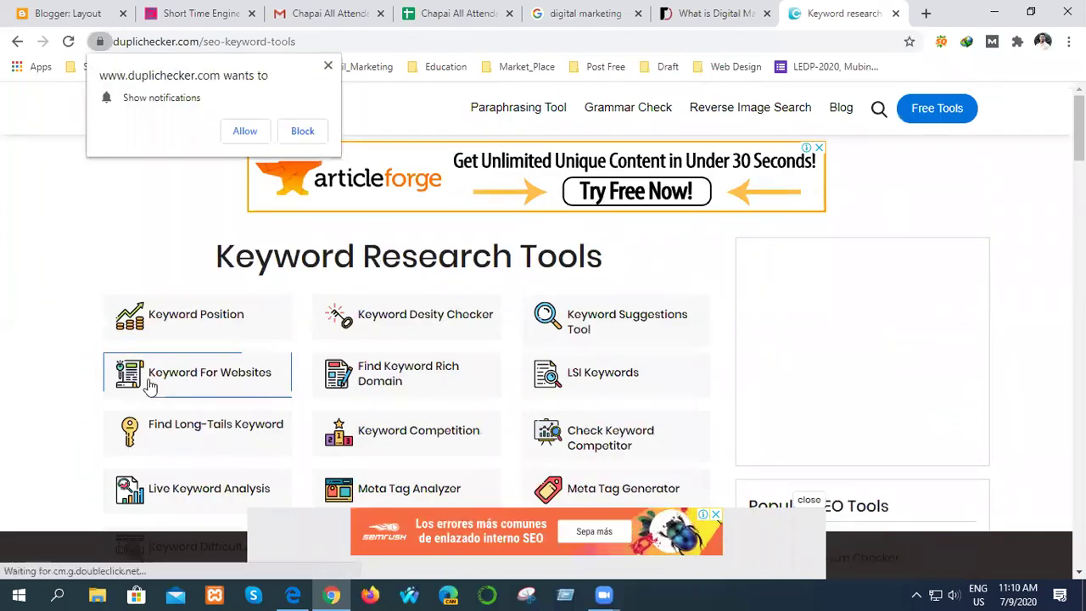
scroll(223, 365, down, 2)
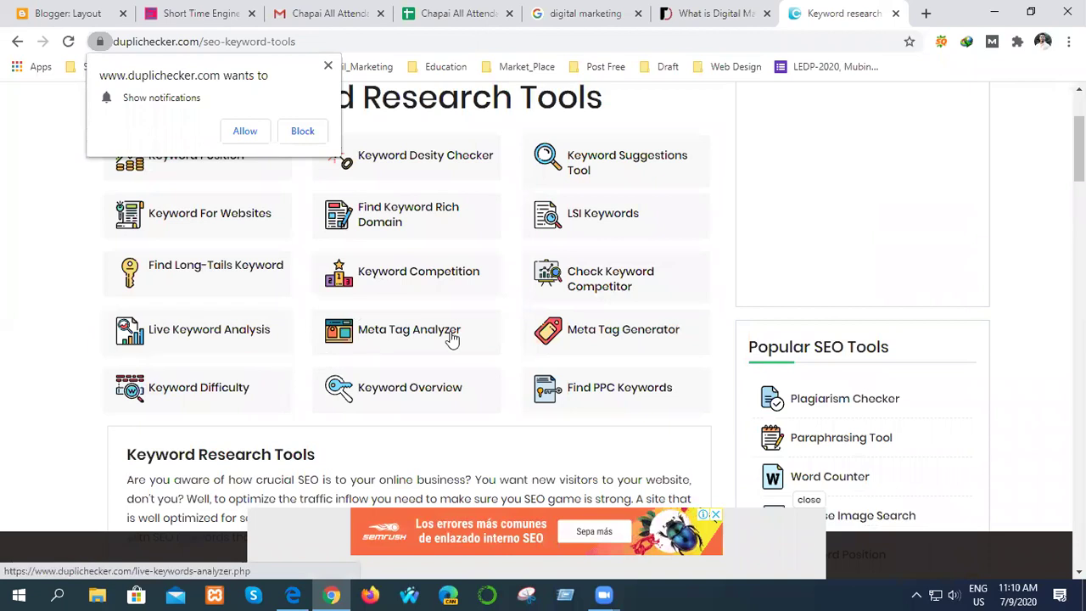
scroll(545, 323, up, 2)
scroll(396, 364, down, 1)
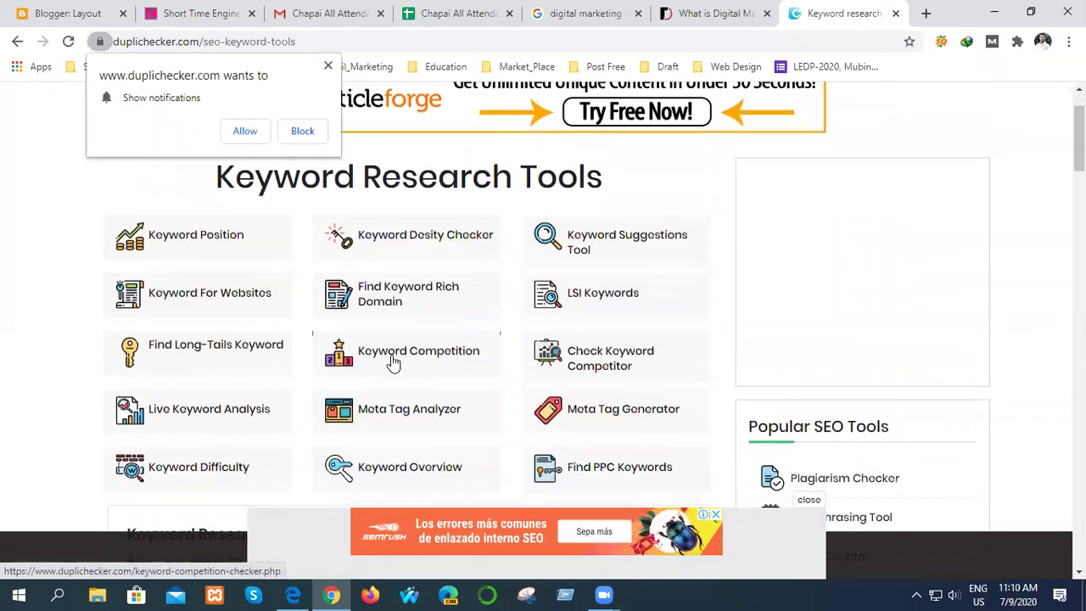
scroll(204, 399, down, 2)
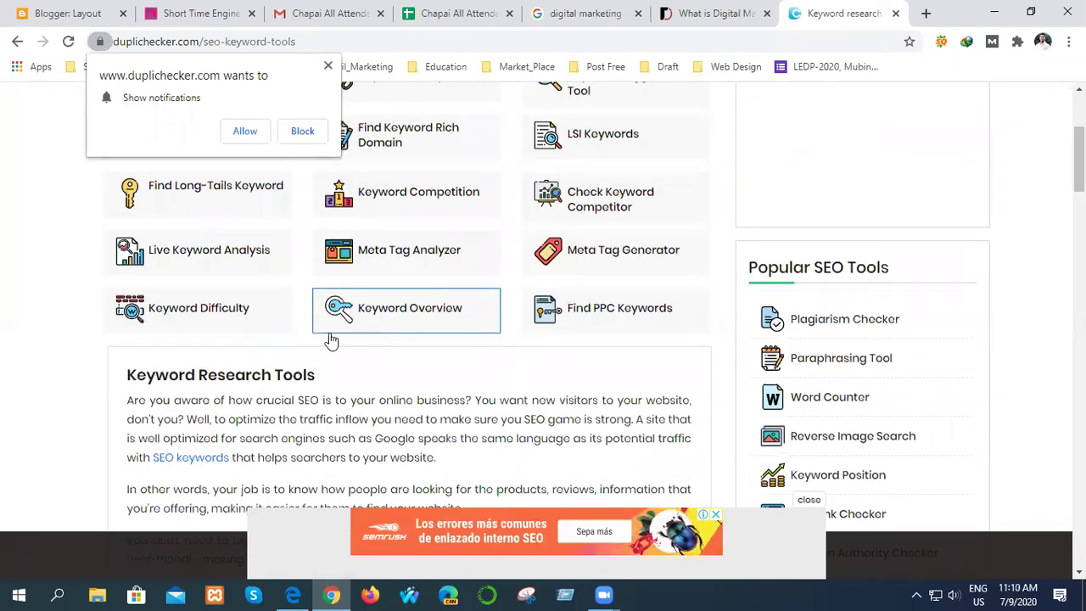
scroll(323, 357, down, 4)
scroll(286, 370, down, 1)
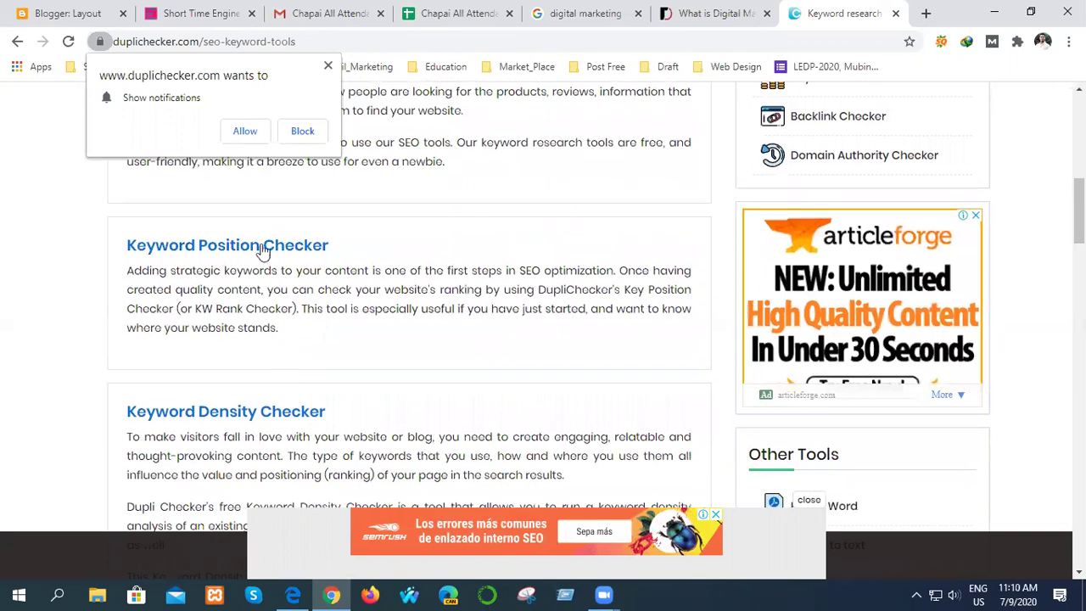
scroll(274, 327, up, 2)
scroll(271, 331, down, 4)
scroll(272, 331, down, 20)
scroll(268, 333, up, 20)
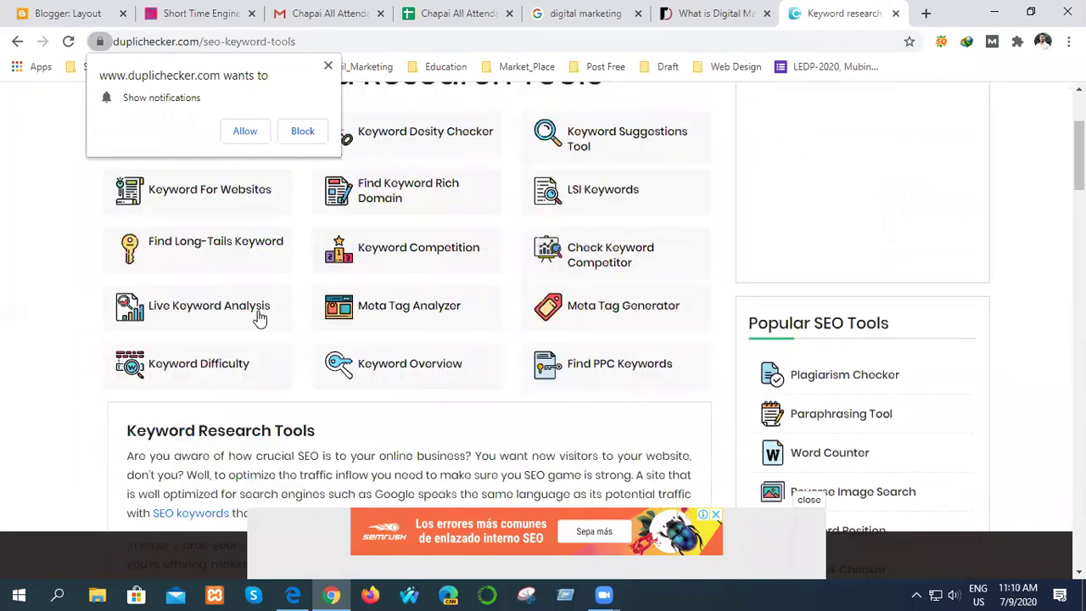
scroll(260, 316, up, 2)
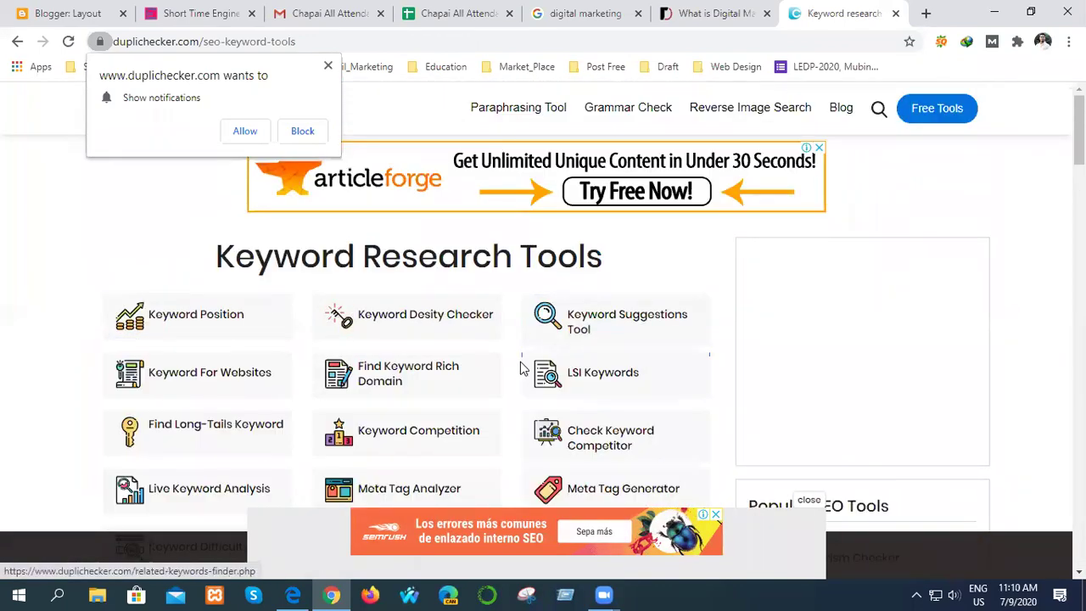
scroll(509, 365, down, 2)
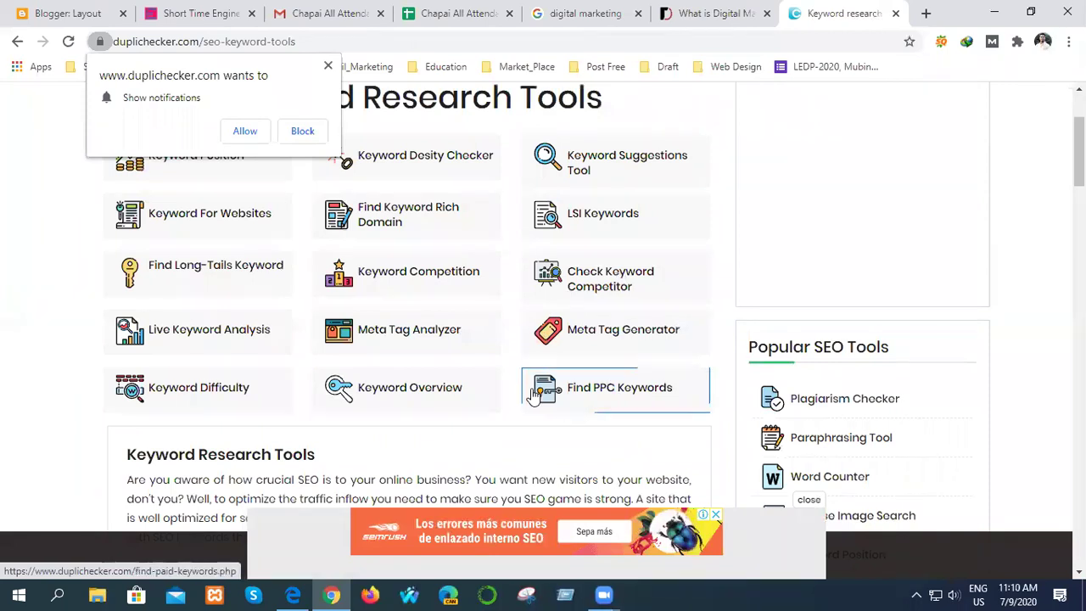
scroll(269, 337, up, 2)
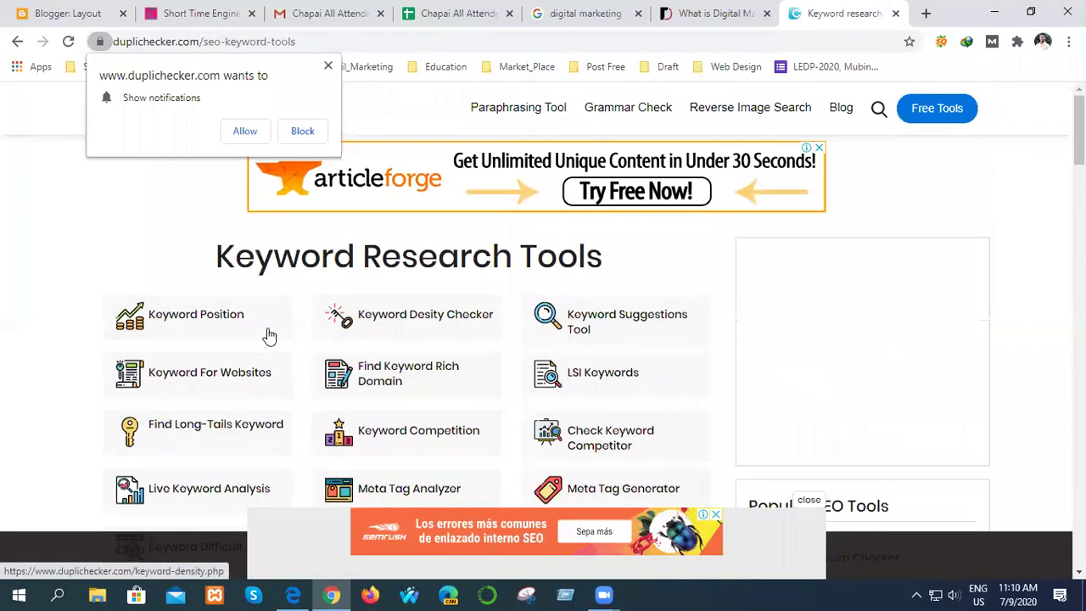
click(328, 66)
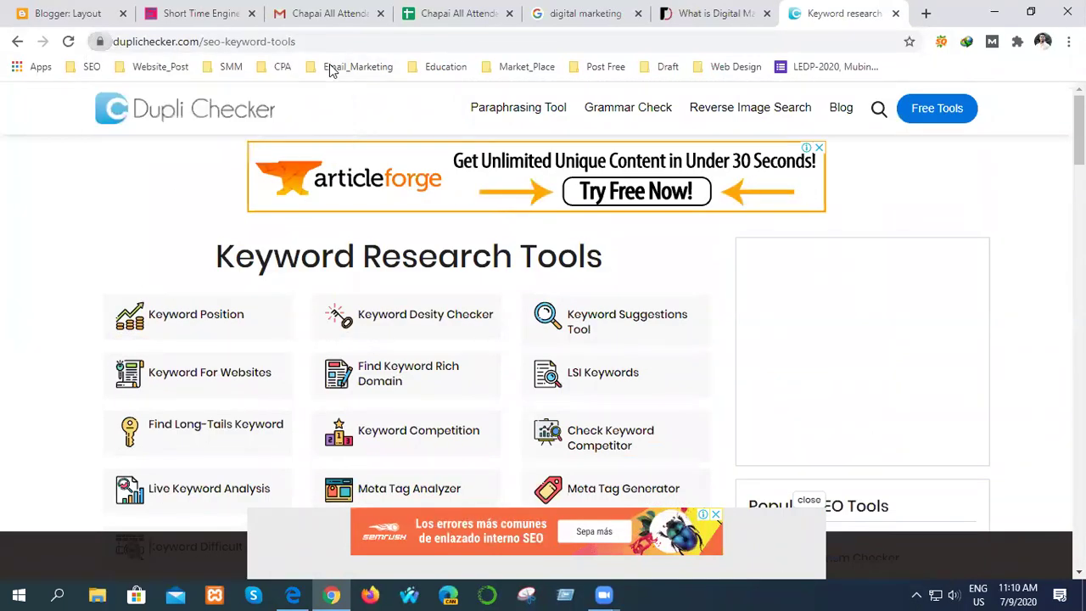
click(136, 120)
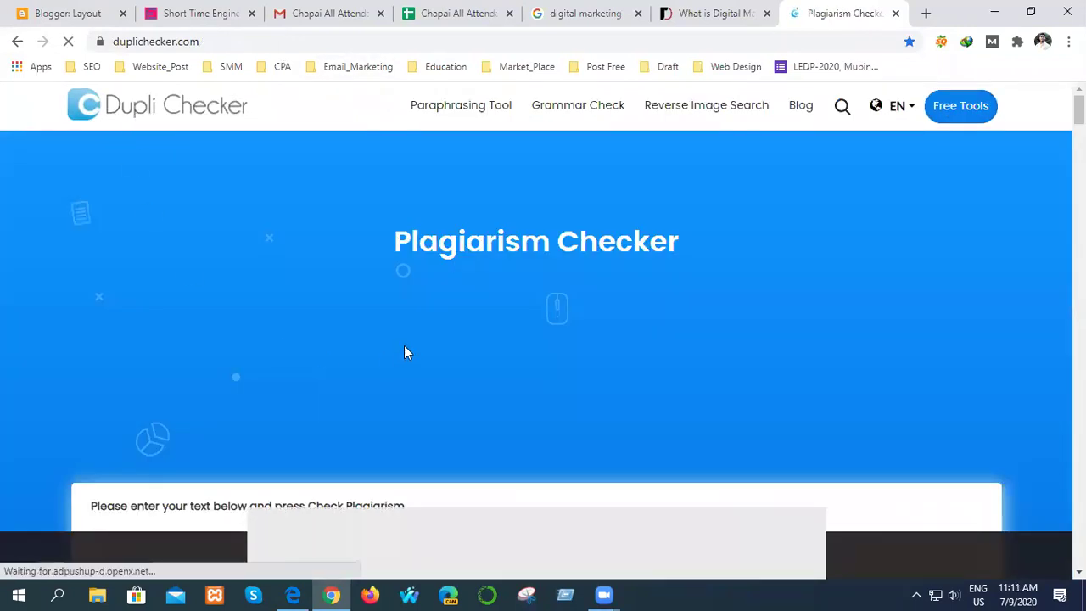
scroll(405, 347, down, 3)
- Paste the 93-word digital-marketing paragraphs into Duplichecker's text box and run Check Plagiarism
click(228, 306)
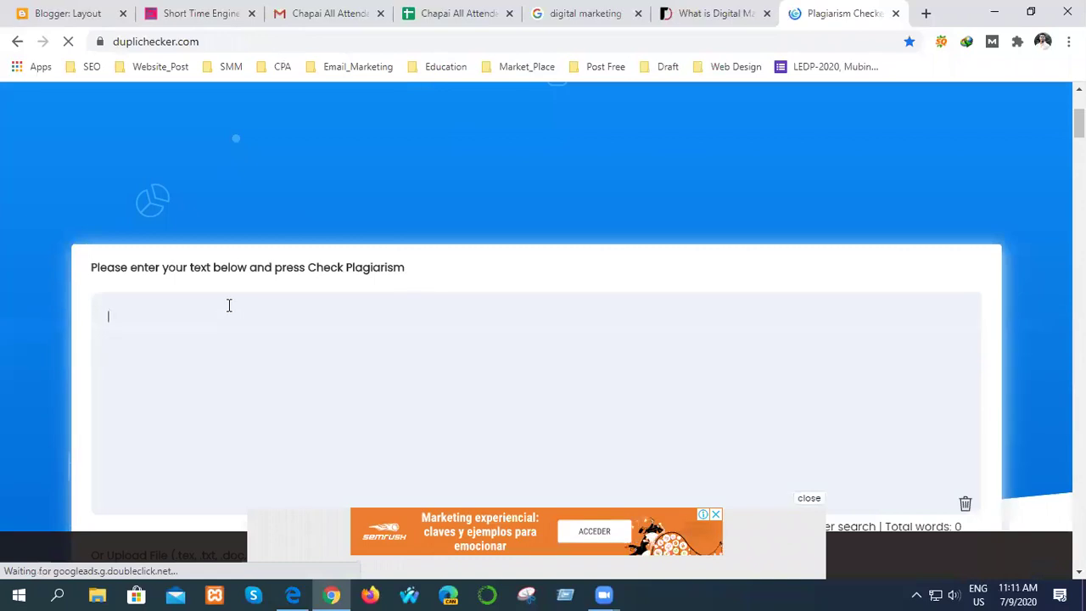
scroll(296, 319, down, 1)
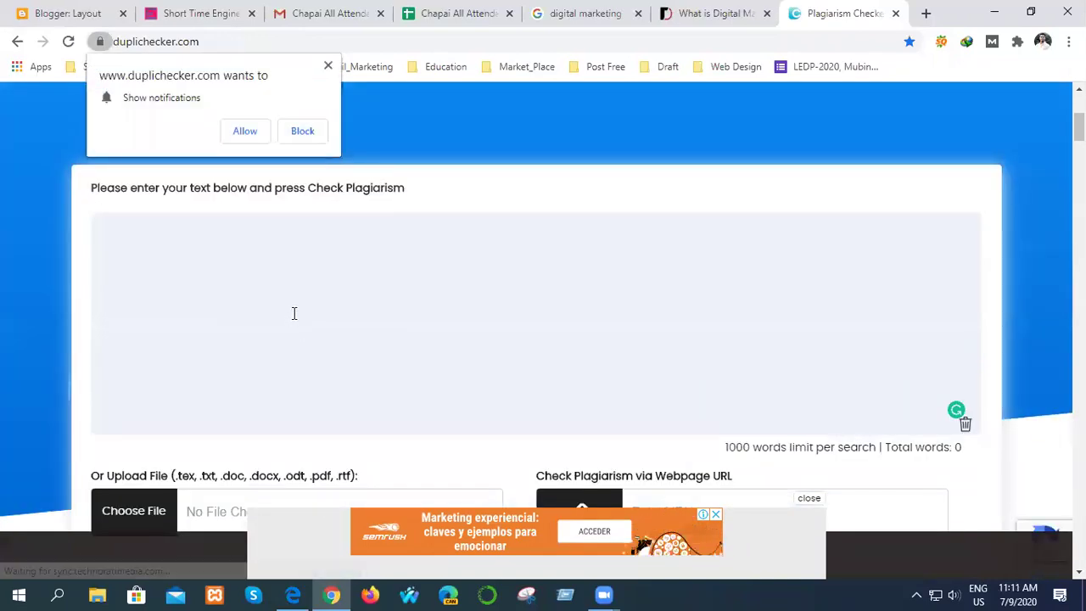
right_click(138, 242)
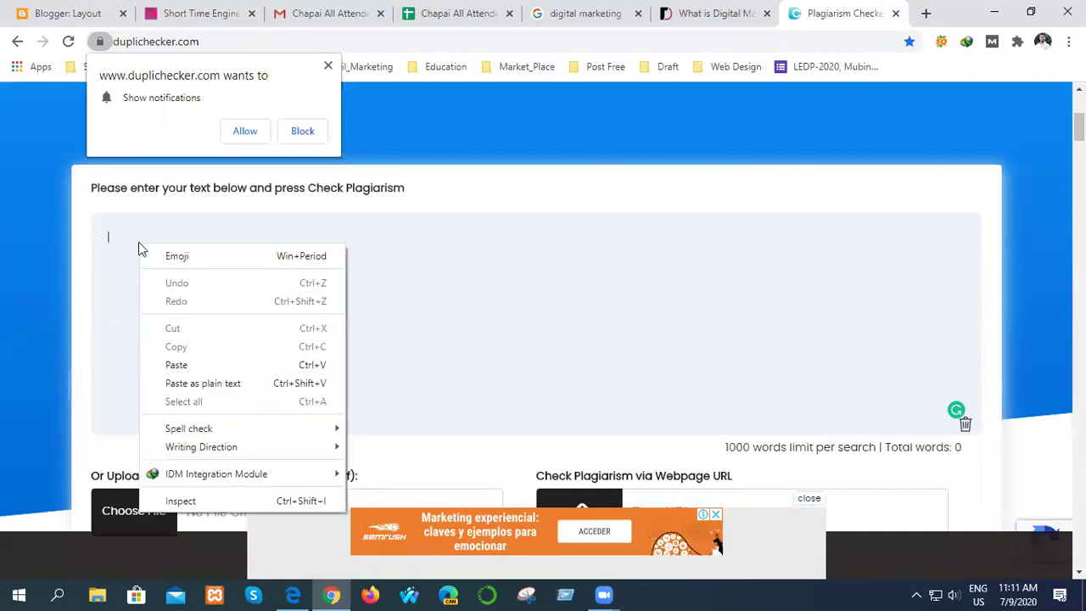
click(192, 363)
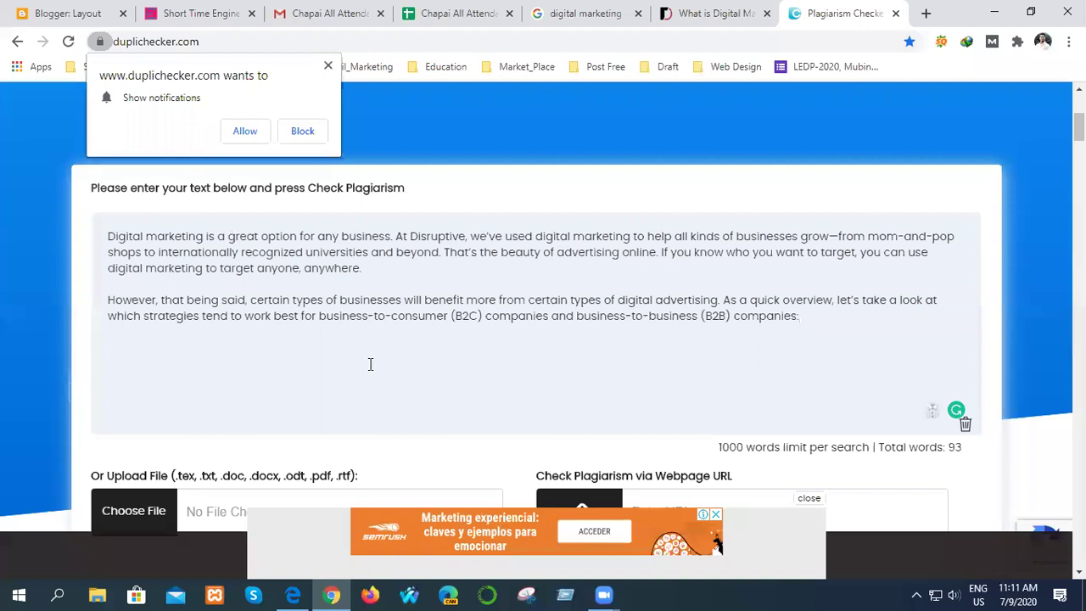
scroll(370, 365, down, 2)
scroll(487, 416, down, 2)
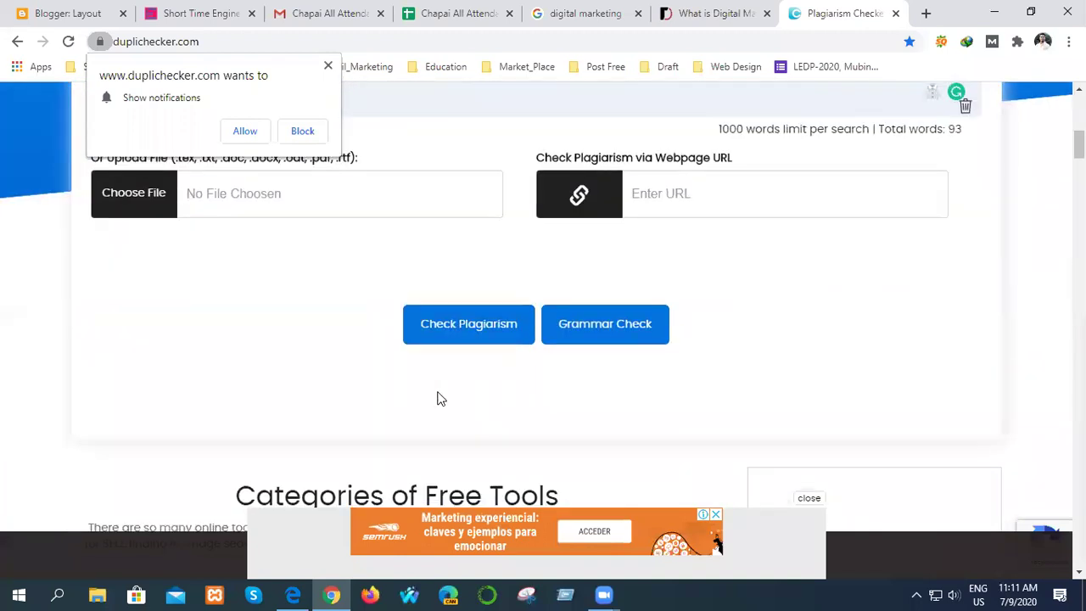
click(481, 331)
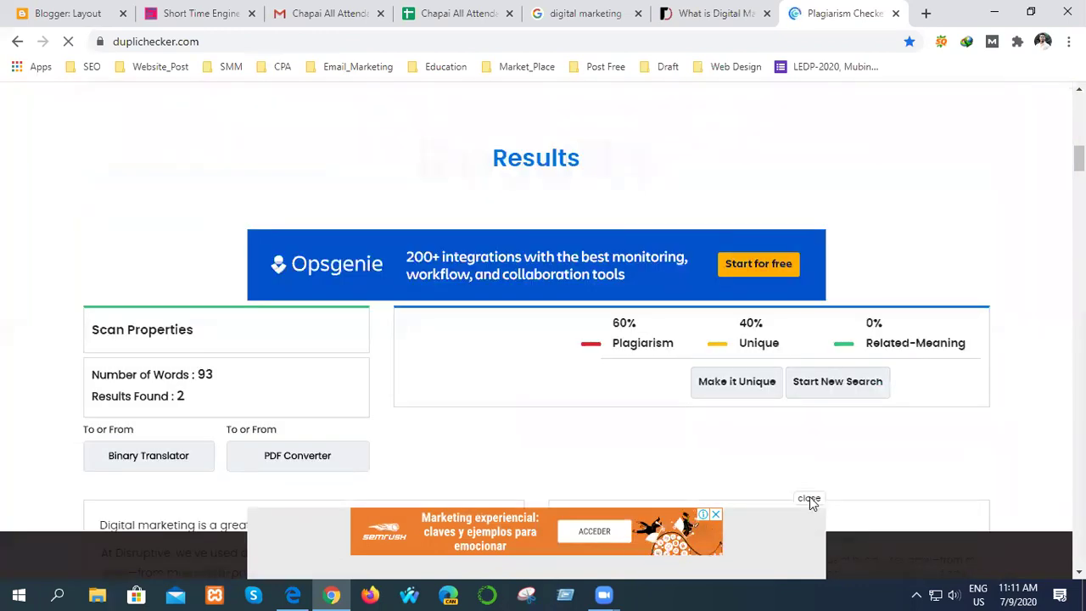
- Close the bottom advert and review the 60% plagiarism, 40% unique score chart
click(808, 499)
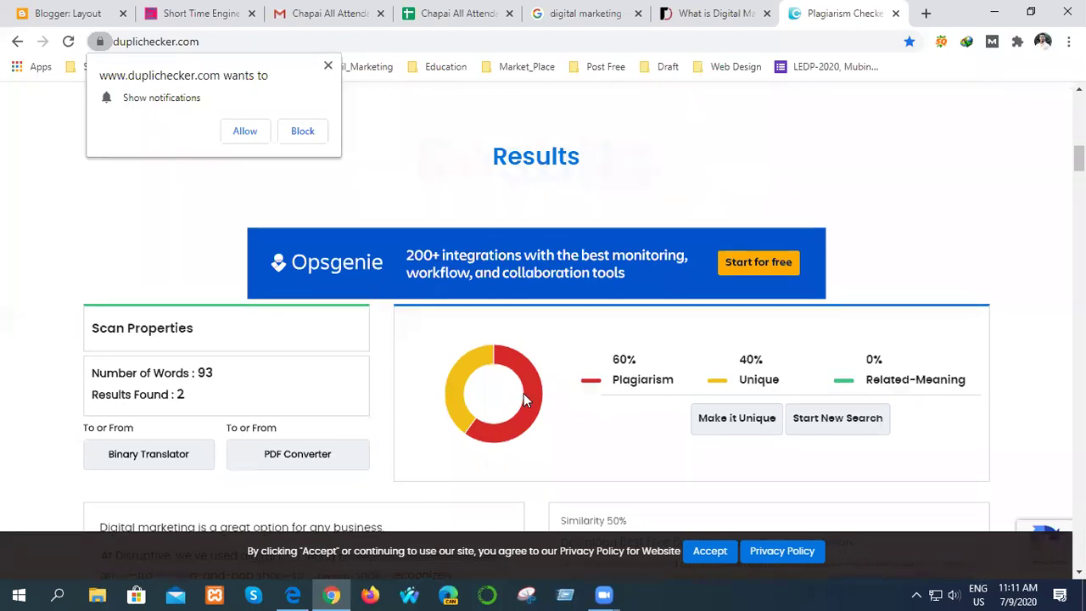
scroll(558, 419, down, 5)
scroll(560, 419, up, 3)
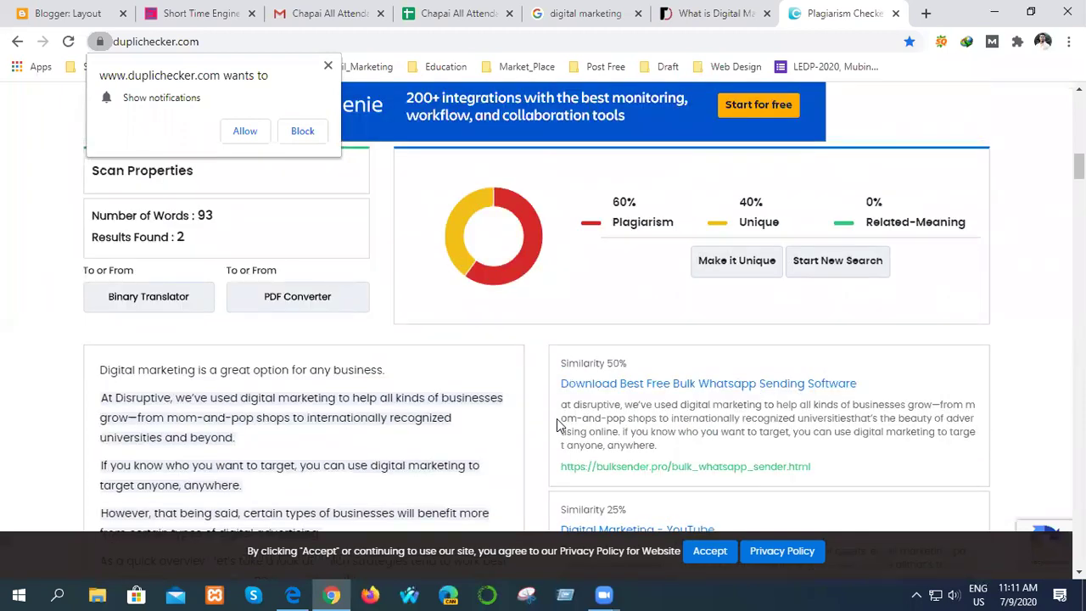
scroll(558, 425, up, 1)
scroll(587, 388, down, 2)
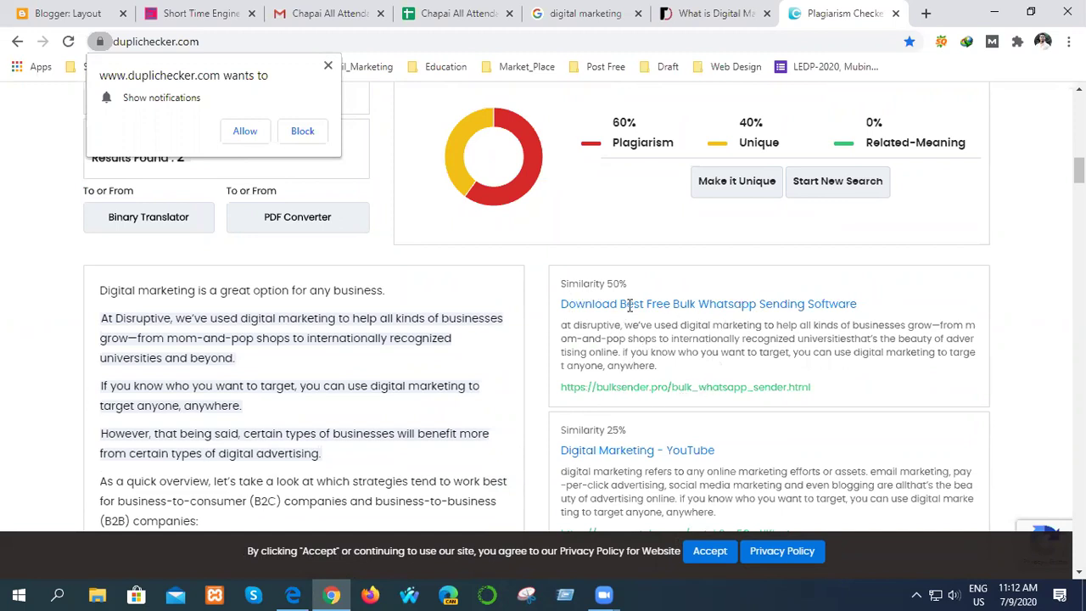
scroll(576, 358, down, 7)
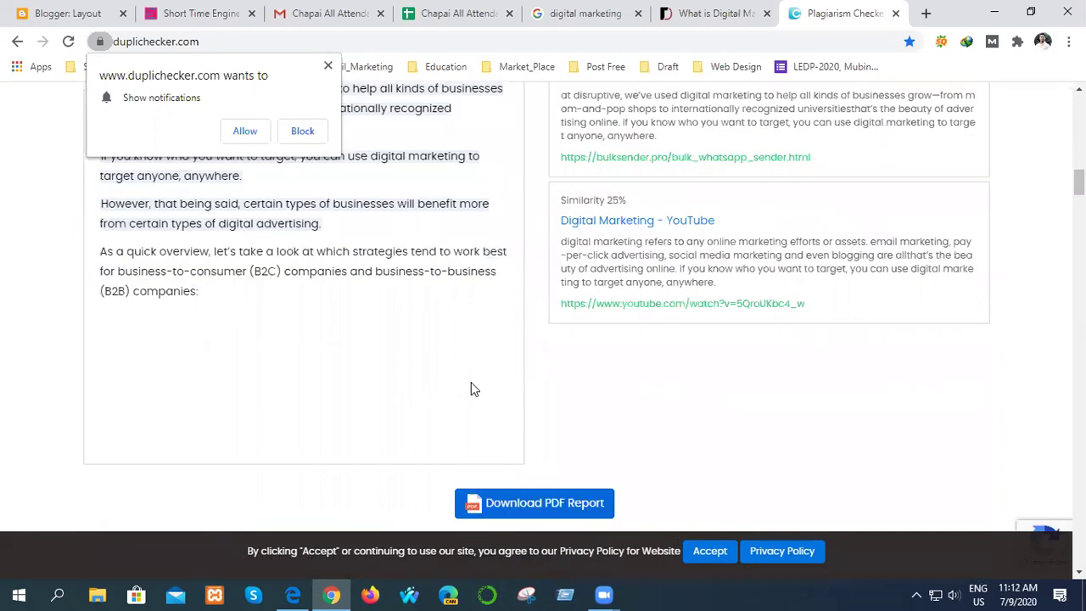
scroll(769, 393, up, 7)
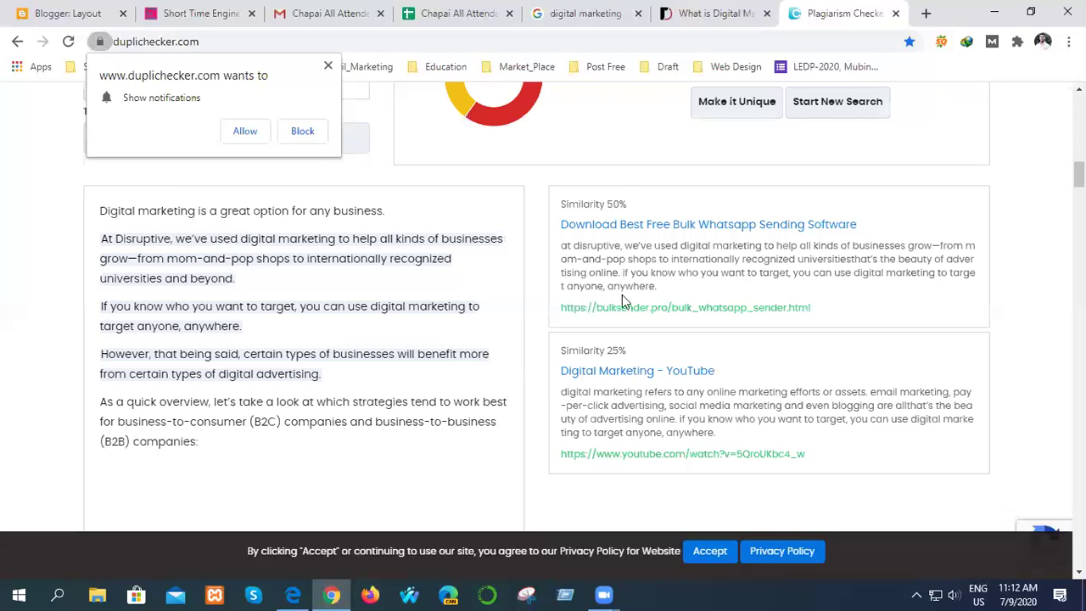
- Scroll to the matched sources at 50% and 25% and bring up the YouTube match's link options
scroll(637, 407, down, 2)
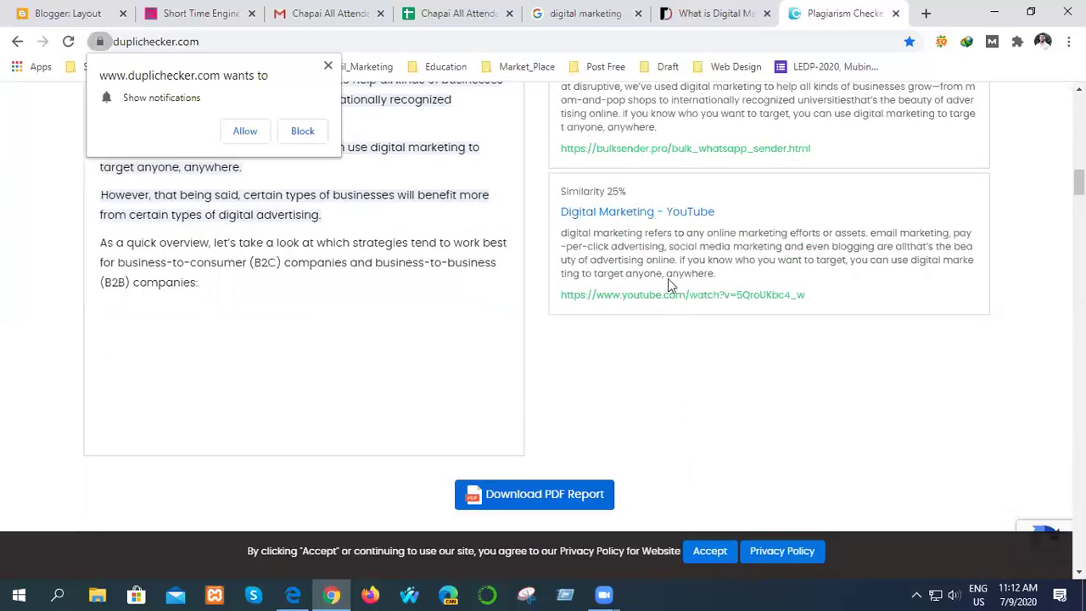
scroll(711, 368, down, 2)
scroll(735, 422, up, 10)
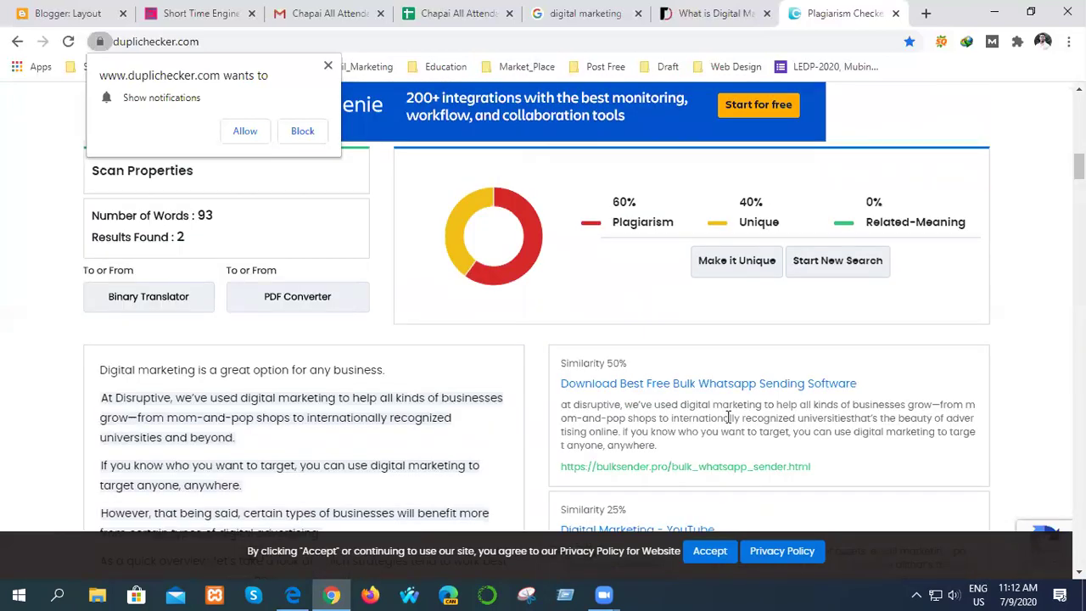
scroll(717, 395, down, 4)
scroll(681, 463, down, 2)
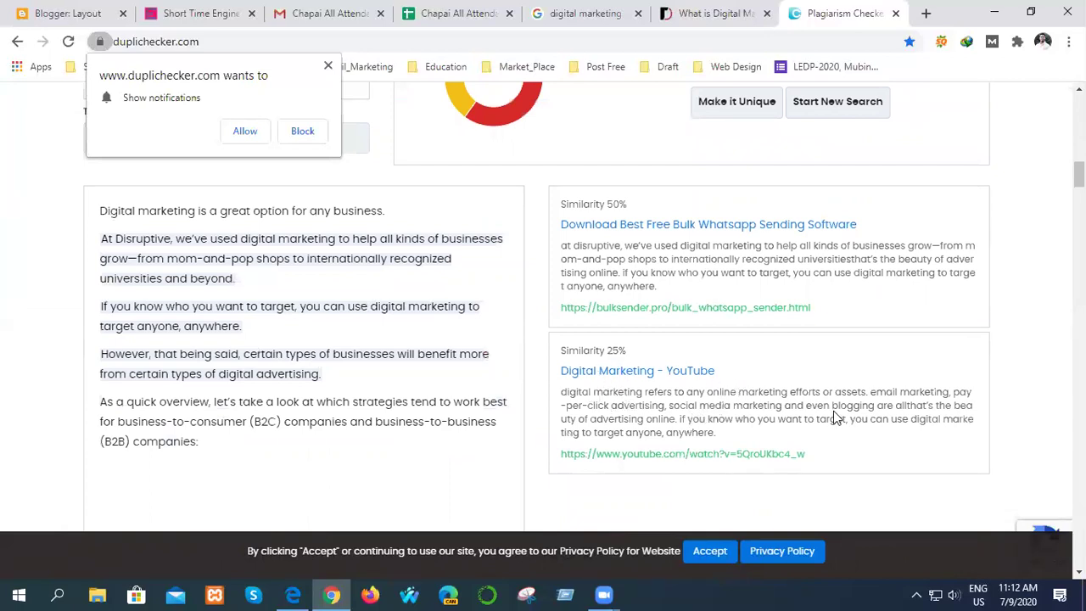
right_click(673, 458)
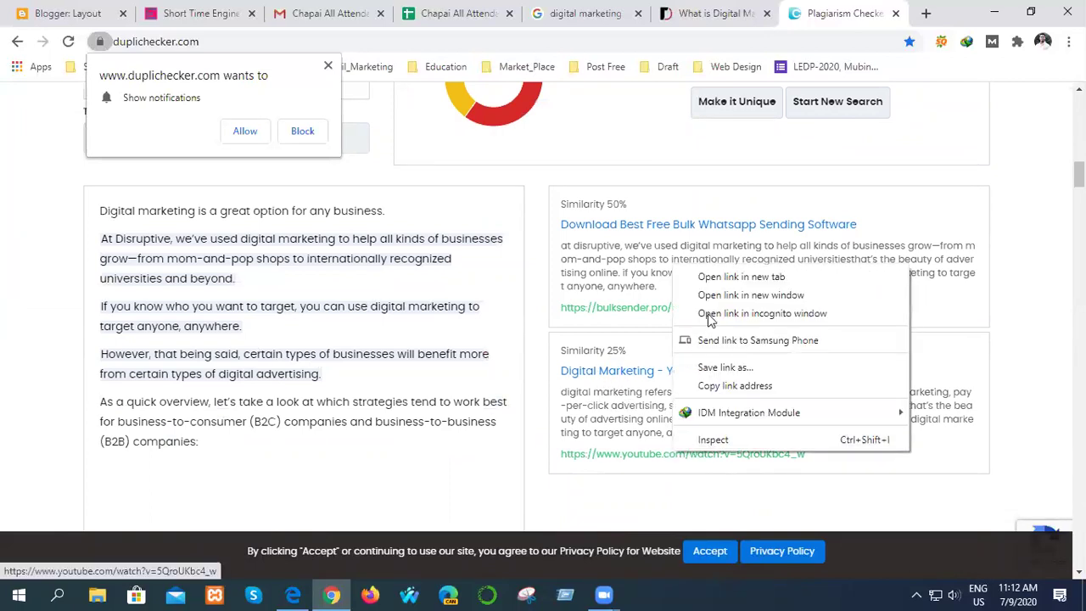
- Open the matched YouTube 'Digital Marketing' video in a new tab and expand its description
click(713, 278)
click(834, 10)
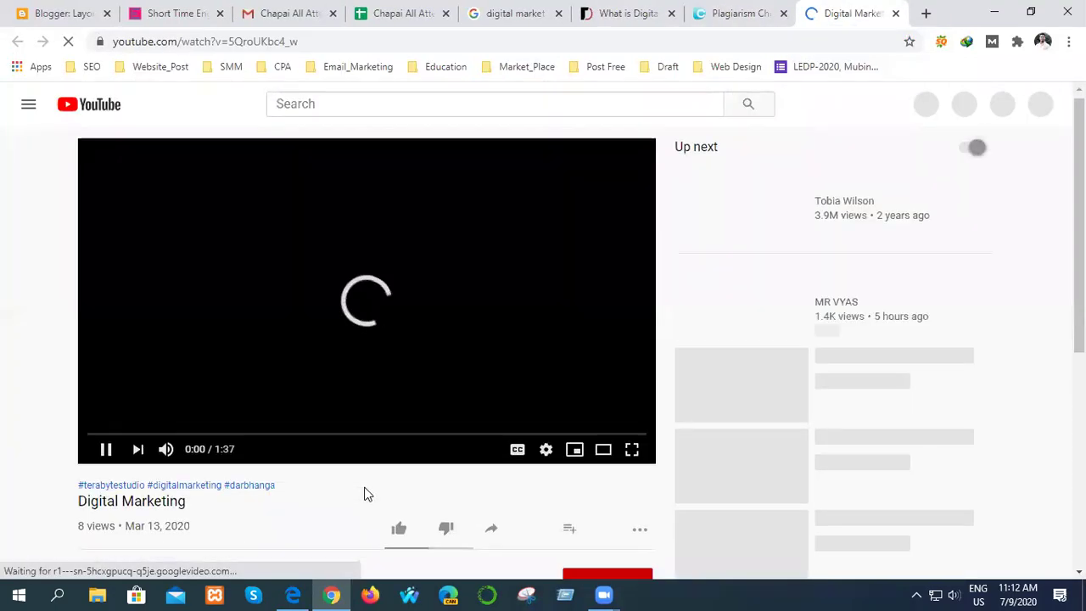
scroll(364, 484, down, 2)
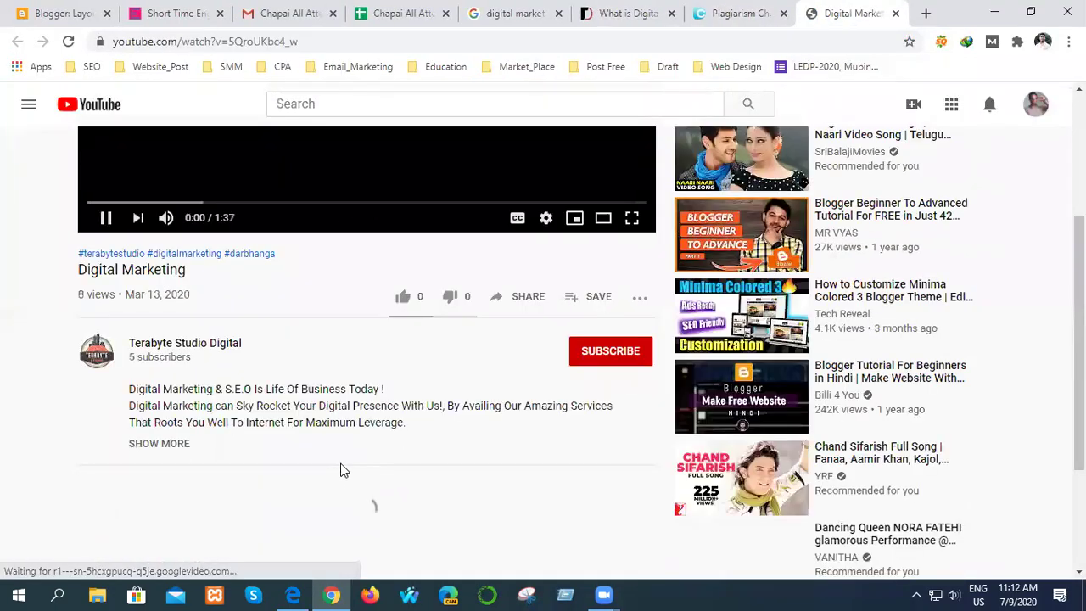
click(161, 444)
- Pause the video, compare its description with the pasted text, then close the tab
scroll(220, 462, down, 4)
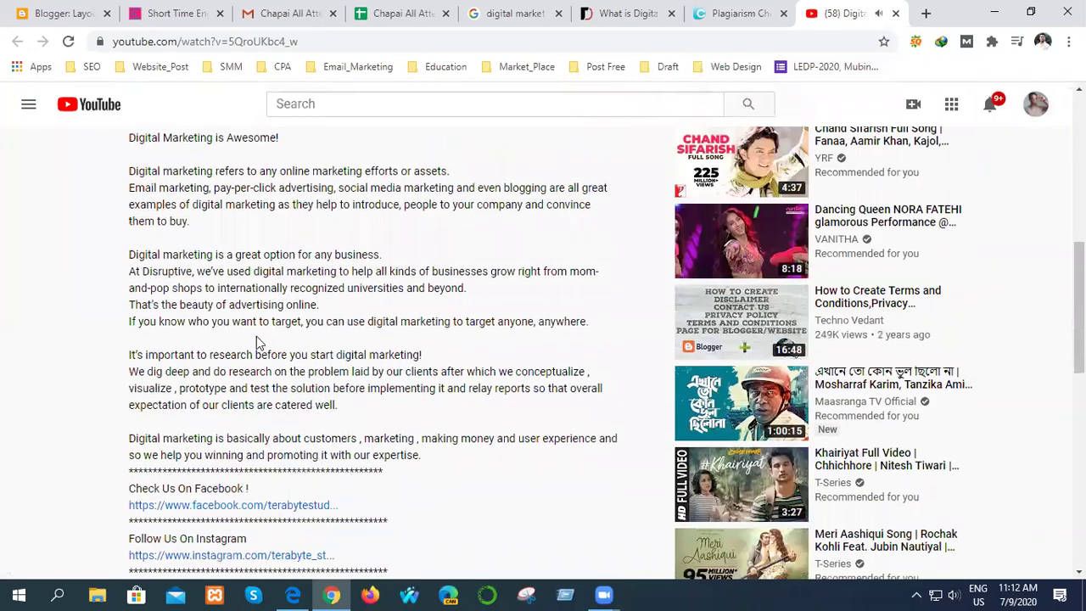
scroll(274, 394, up, 2)
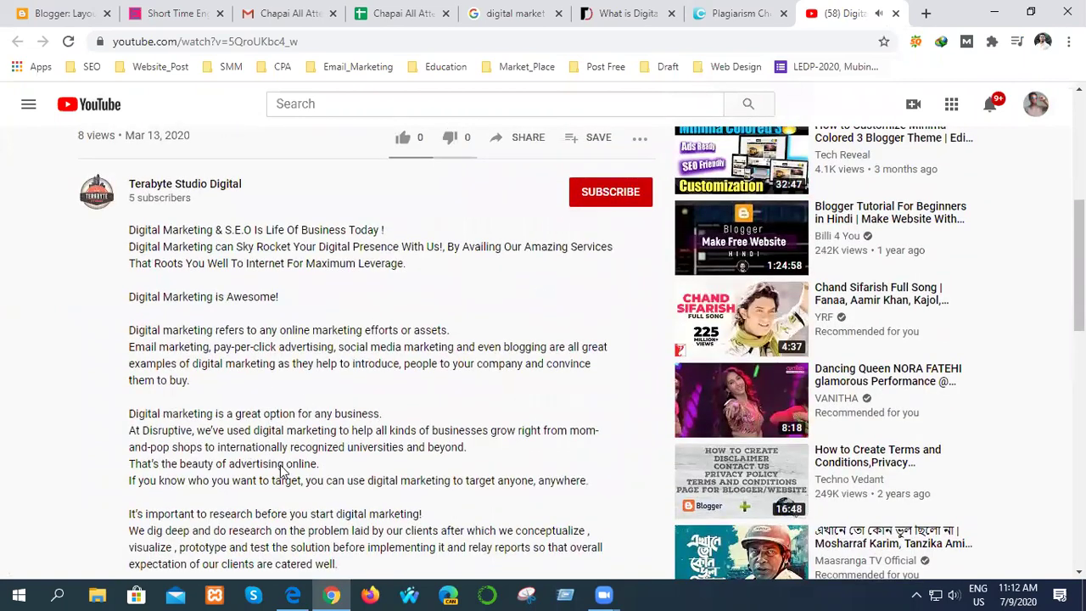
scroll(305, 471, up, 5)
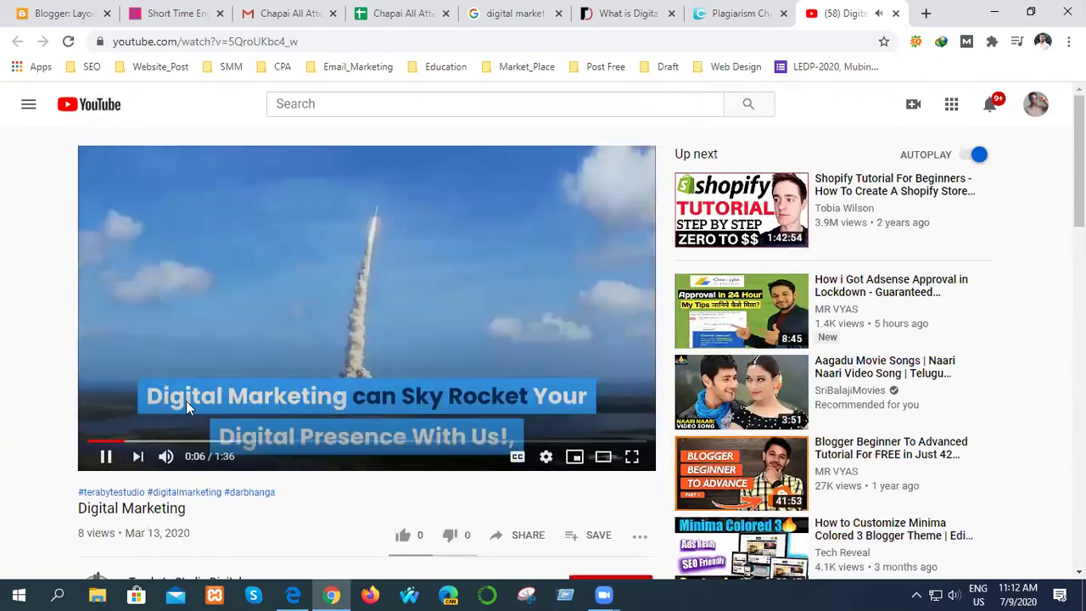
click(106, 456)
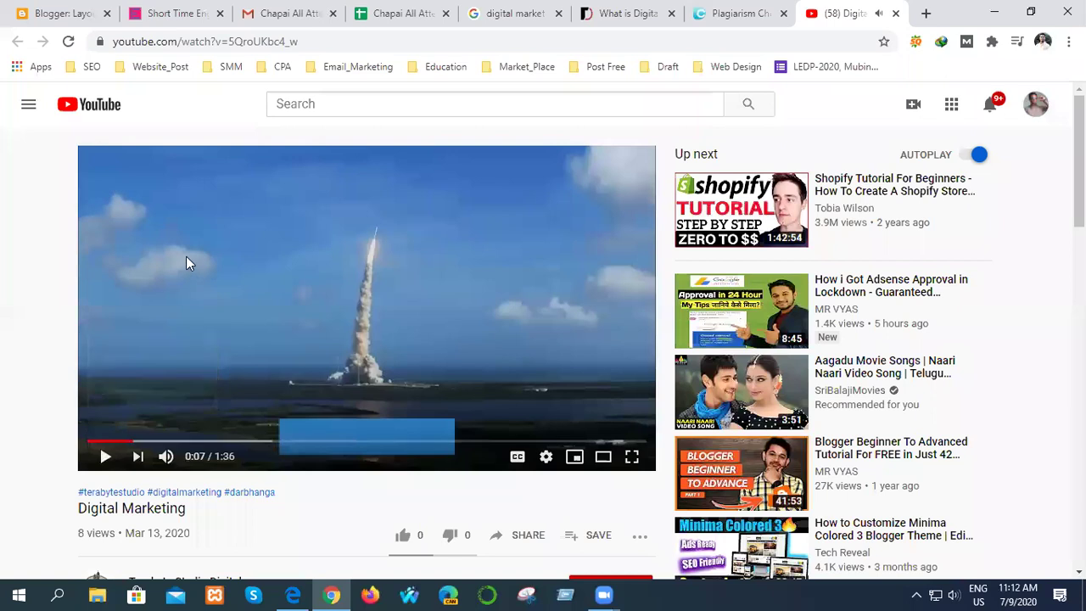
scroll(259, 491, down, 1)
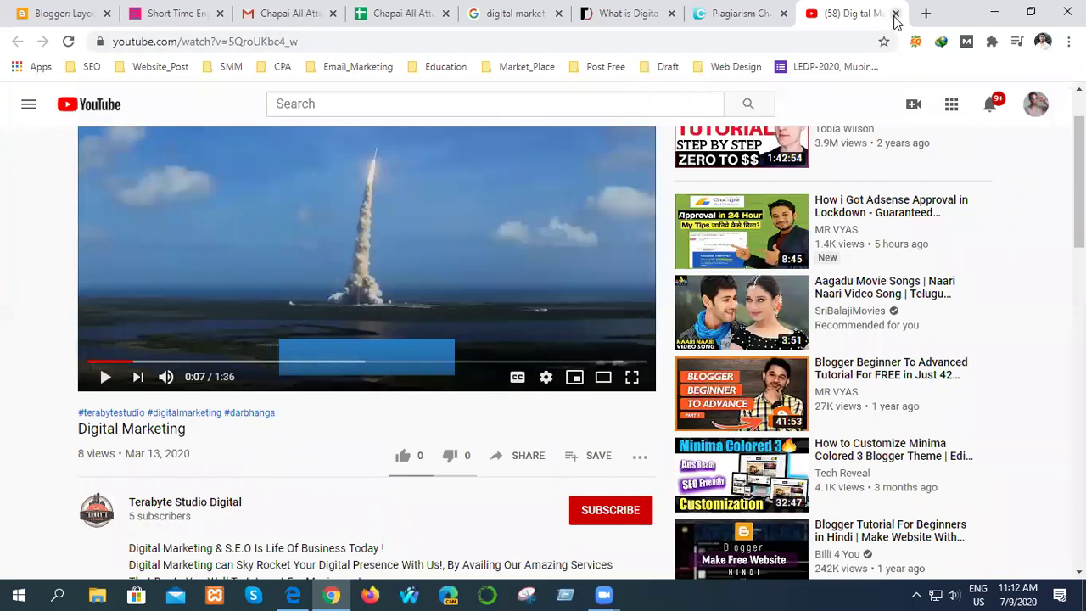
click(895, 14)
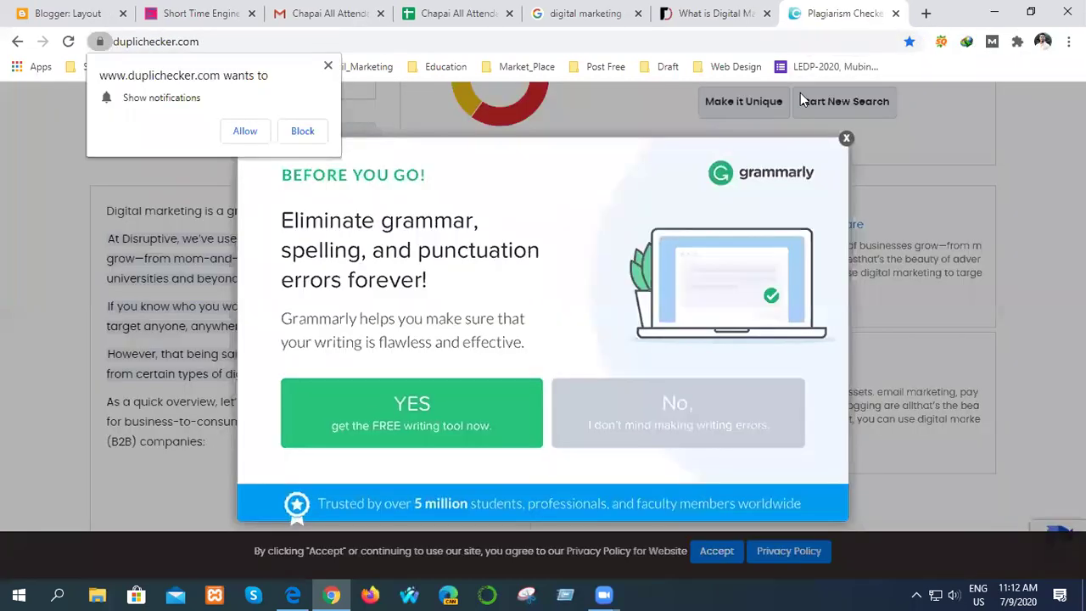
- Dismiss the Grammarly offer and highlight the 40% Unique figure in the results chart
click(847, 138)
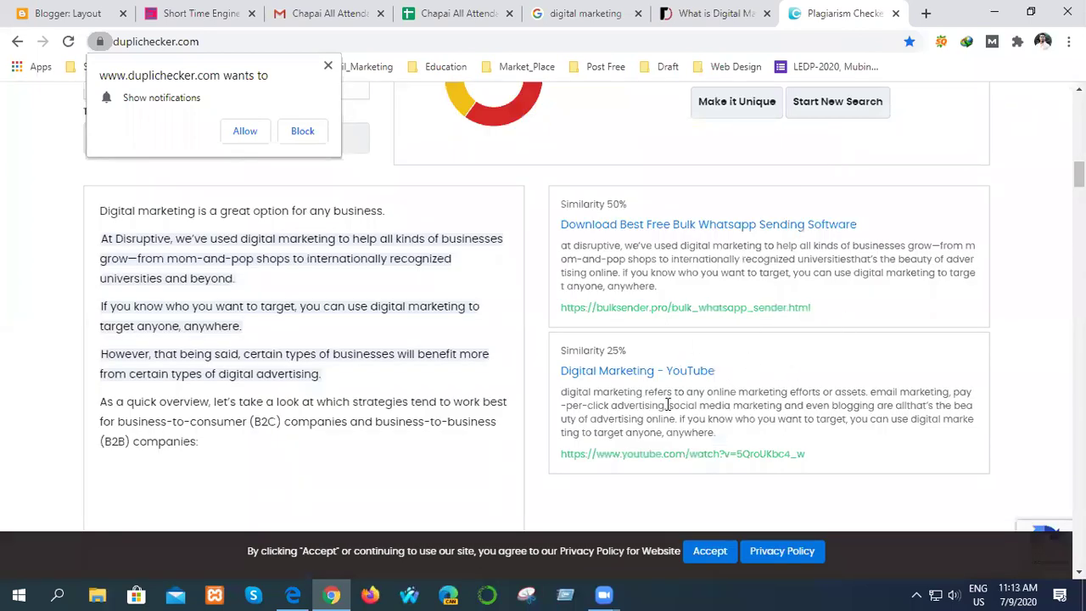
scroll(498, 418, up, 3)
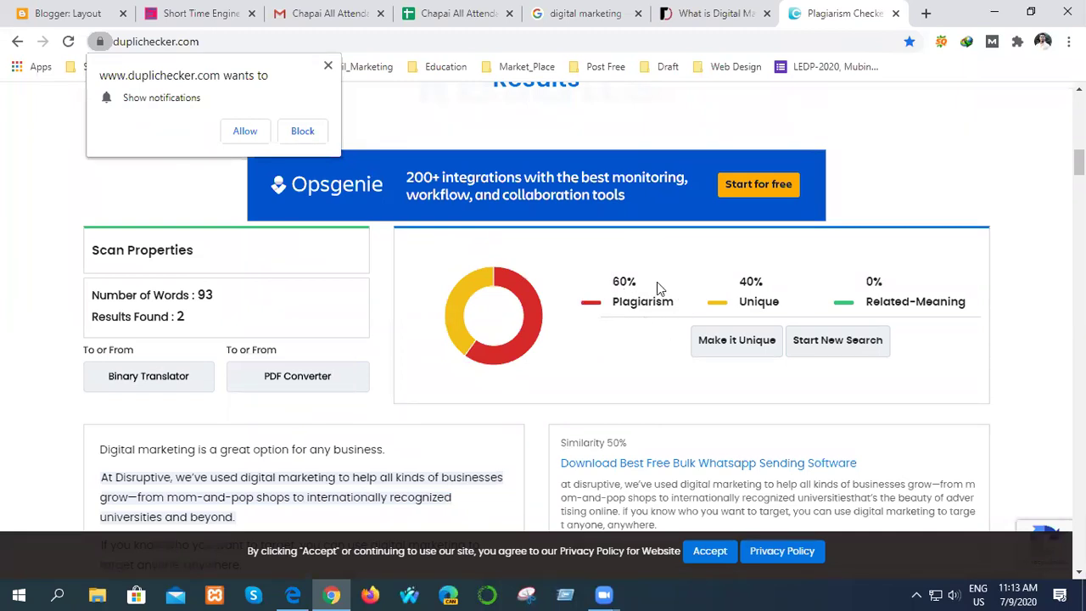
drag(739, 281, 764, 283)
click(744, 281)
- Review the results page and the checker's web address, then close the Duplichecker tab
scroll(614, 363, up, 10)
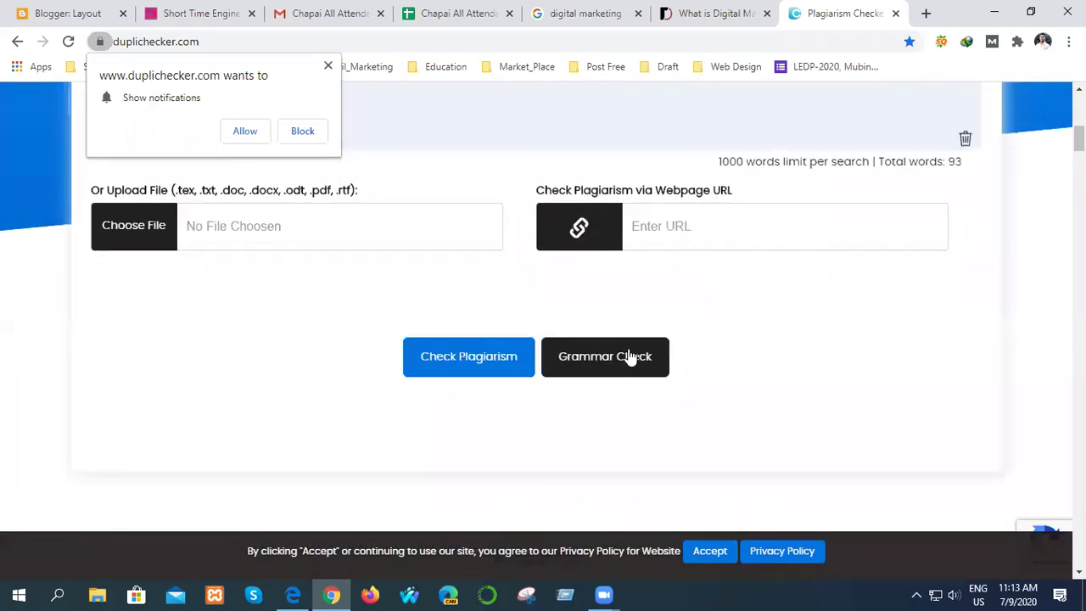
scroll(649, 348, up, 2)
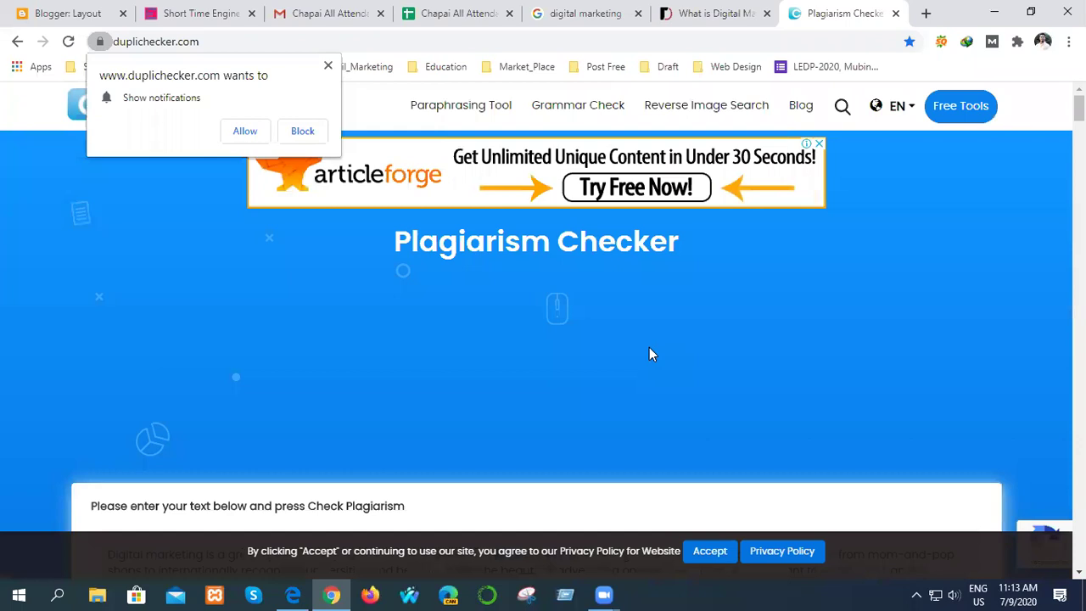
scroll(649, 347, down, 10)
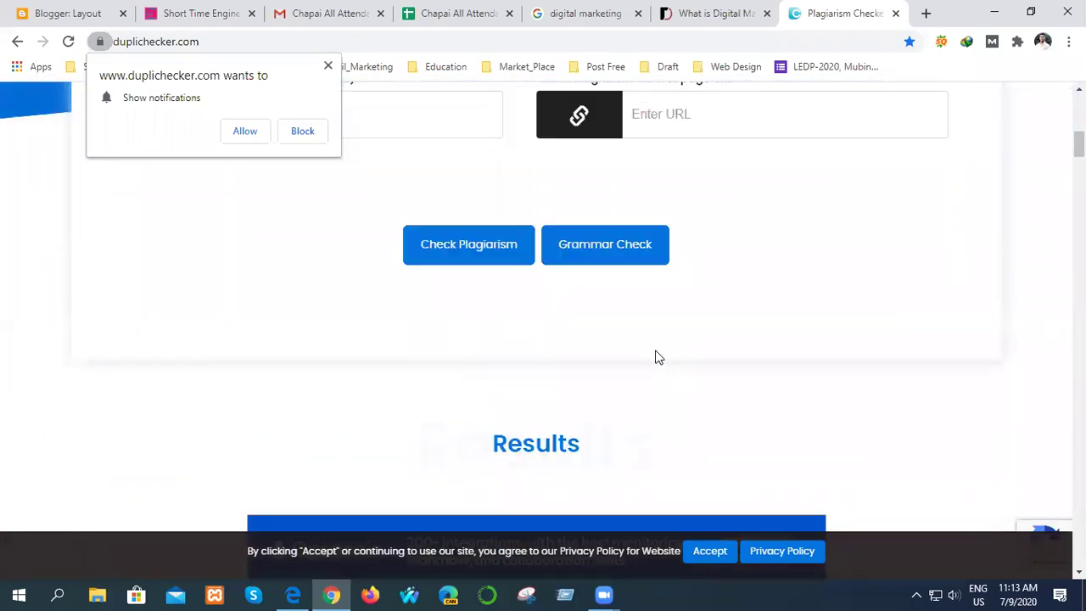
scroll(667, 361, up, 5)
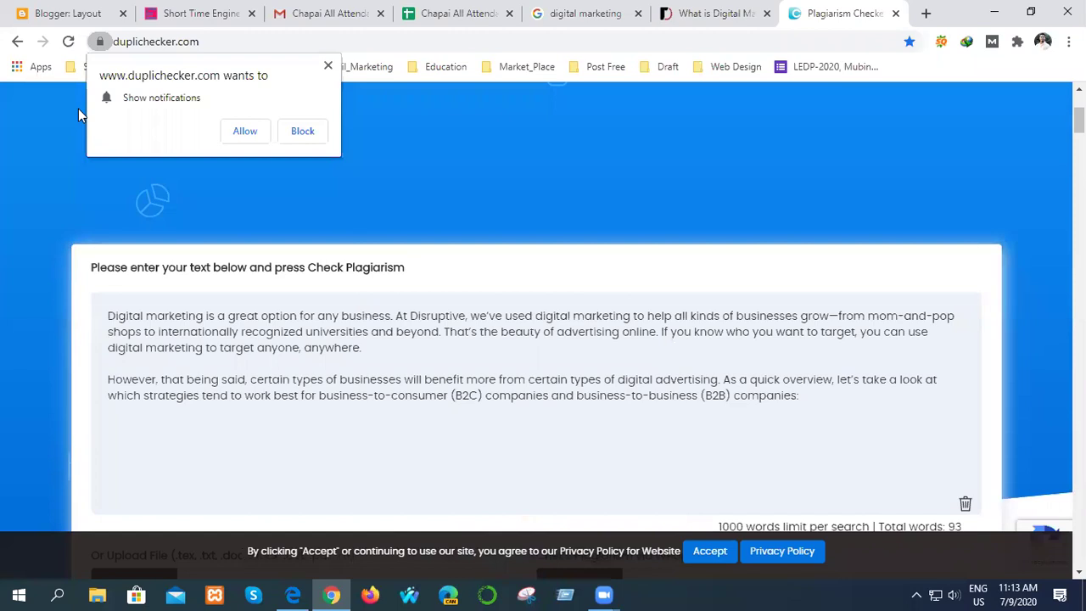
click(206, 44)
click(231, 43)
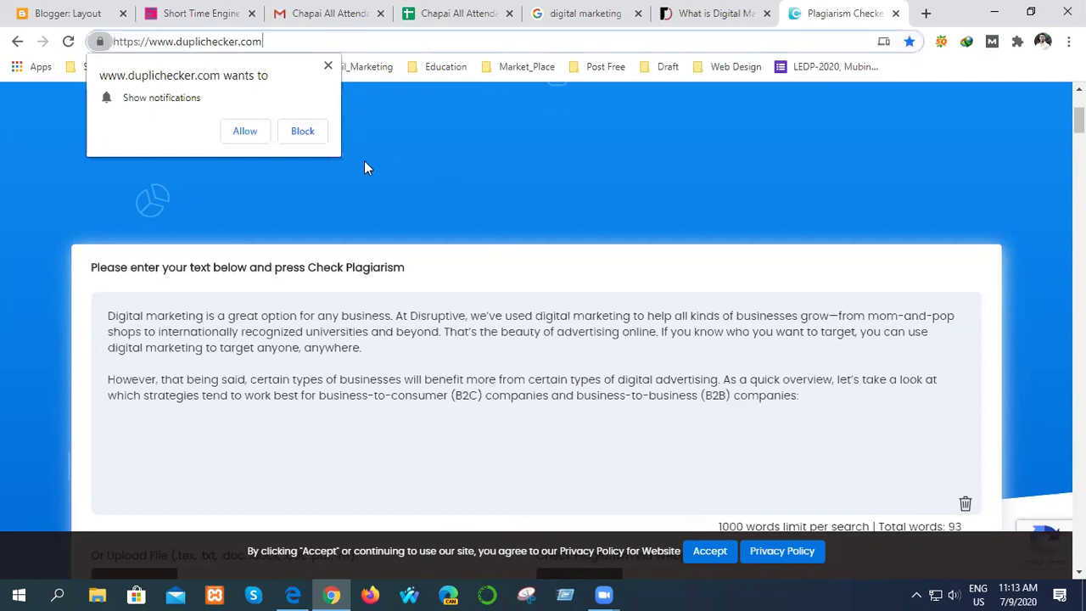
click(897, 14)
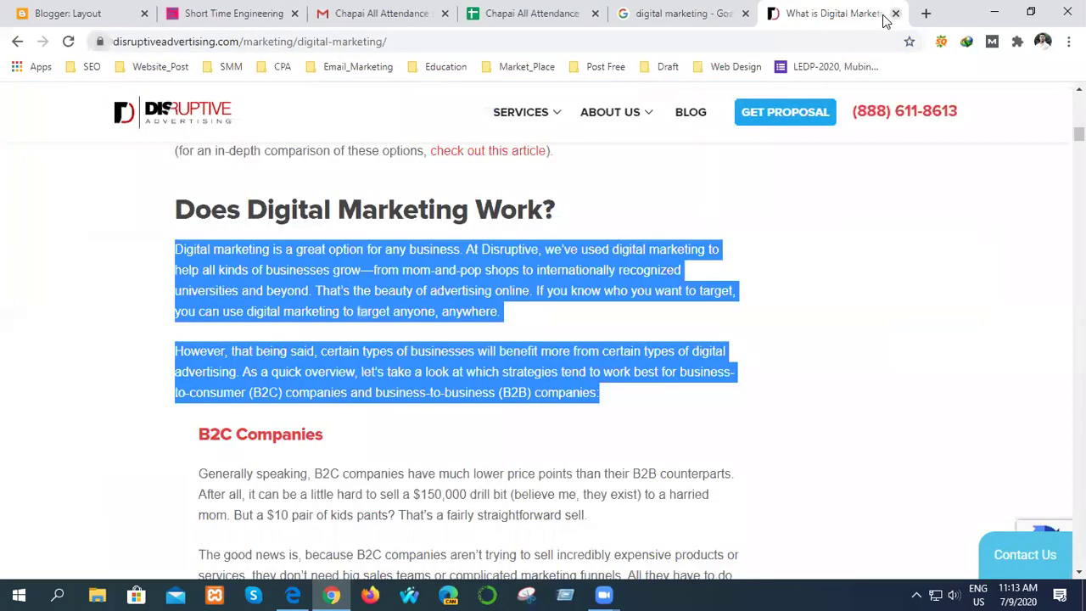
- Deselect the article text, close the Disruptive Advertising tab, and switch to the course PDF in Edge
click(891, 245)
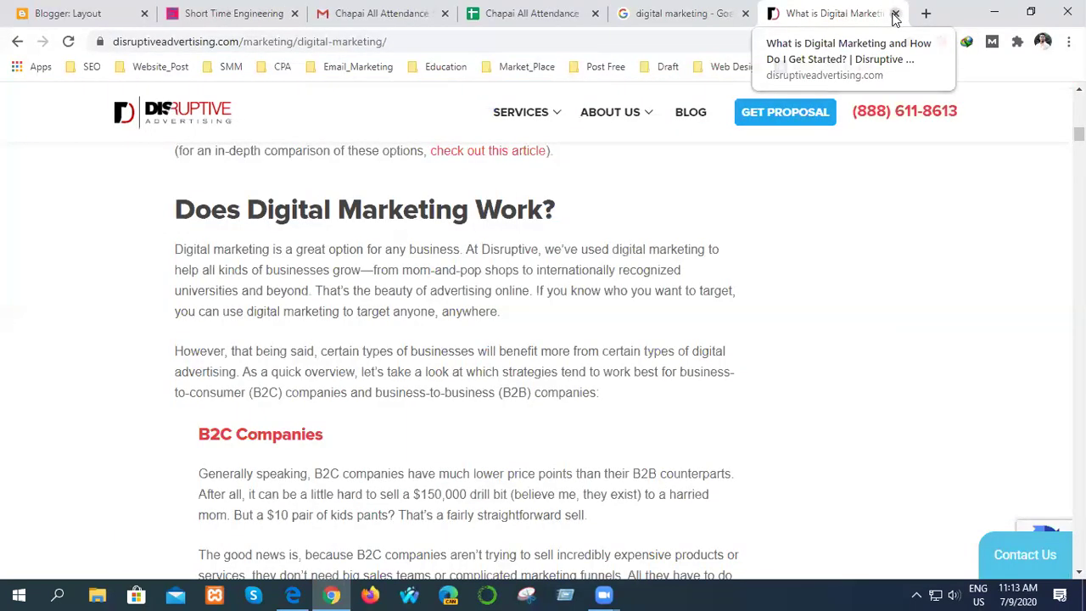
click(895, 13)
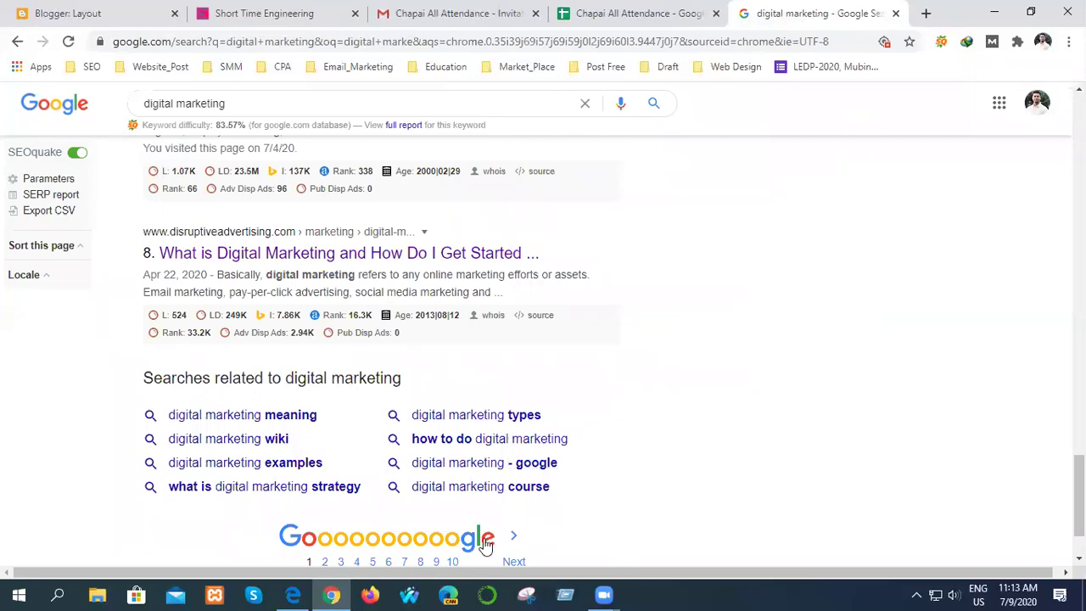
click(292, 594)
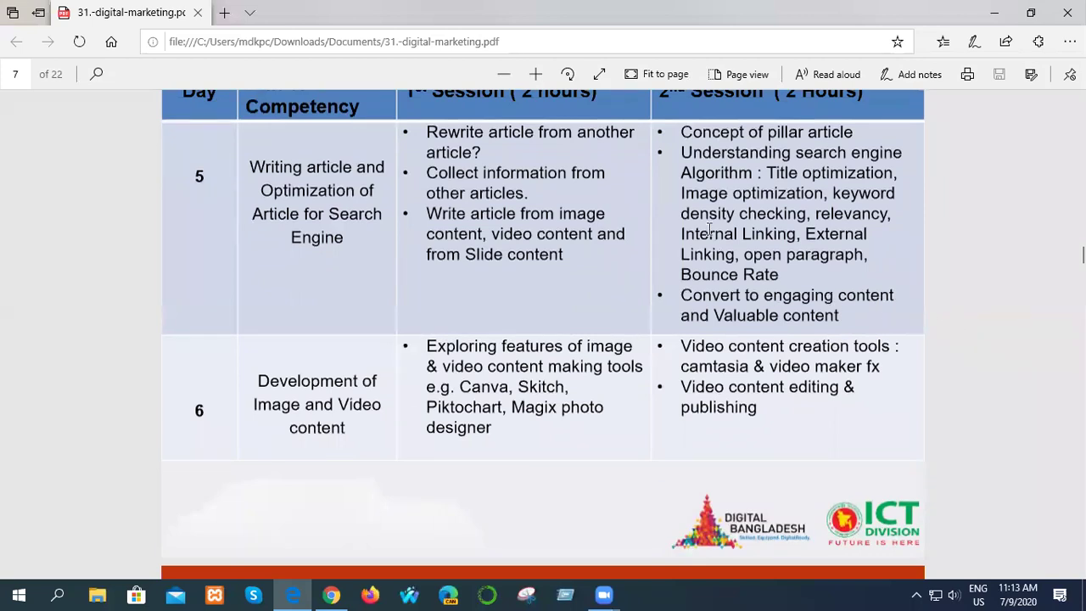
- Scroll to the Day 5 & 6 table and highlight 'Rewrite article from another article?' and 'Collect information from other articles.'
scroll(730, 384, up, 2)
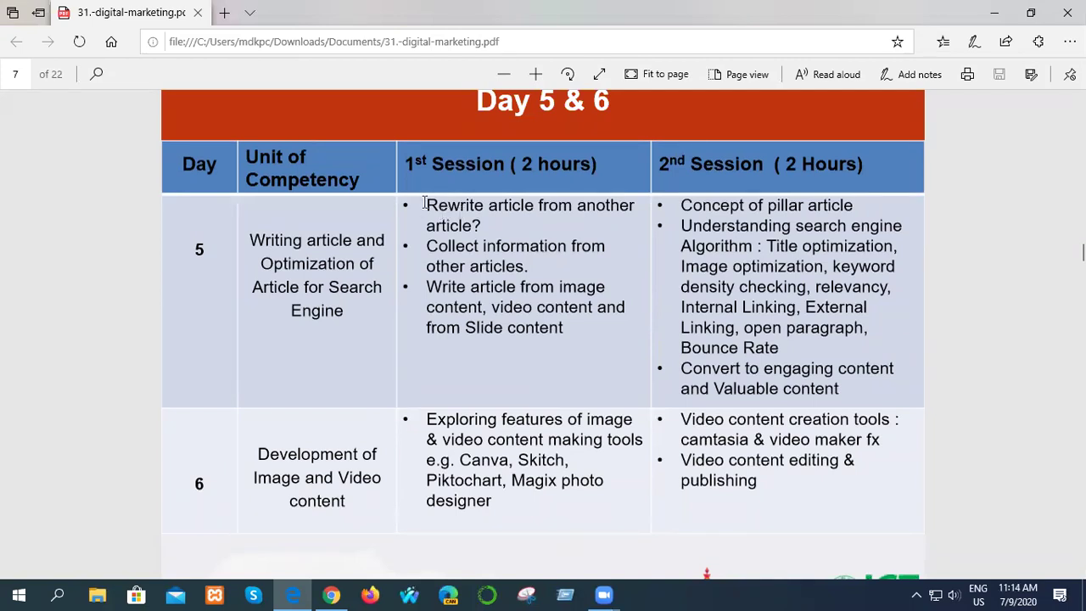
drag(469, 217, 566, 220)
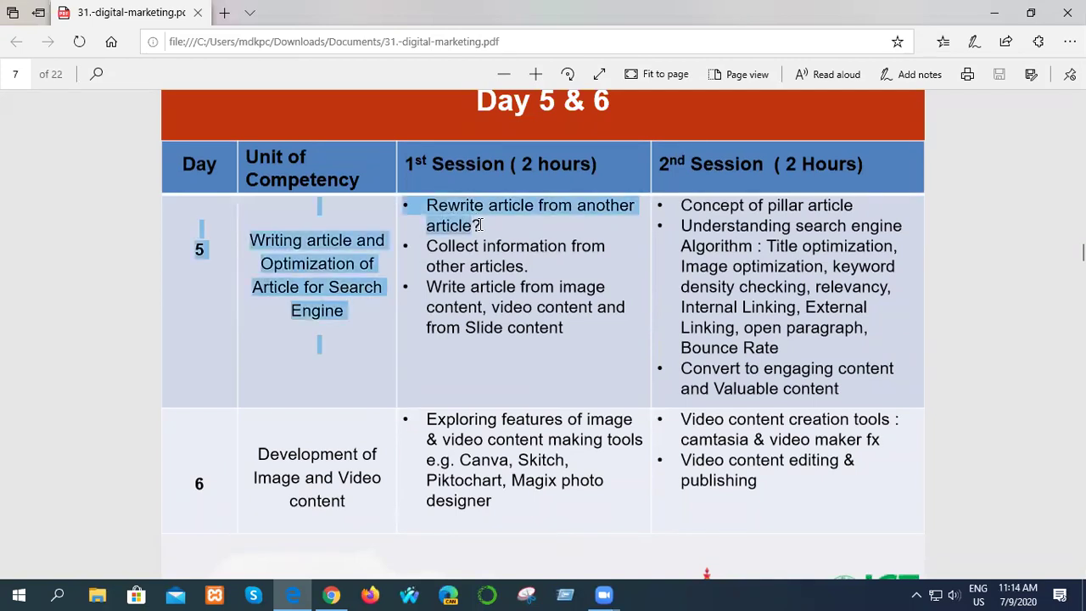
click(566, 220)
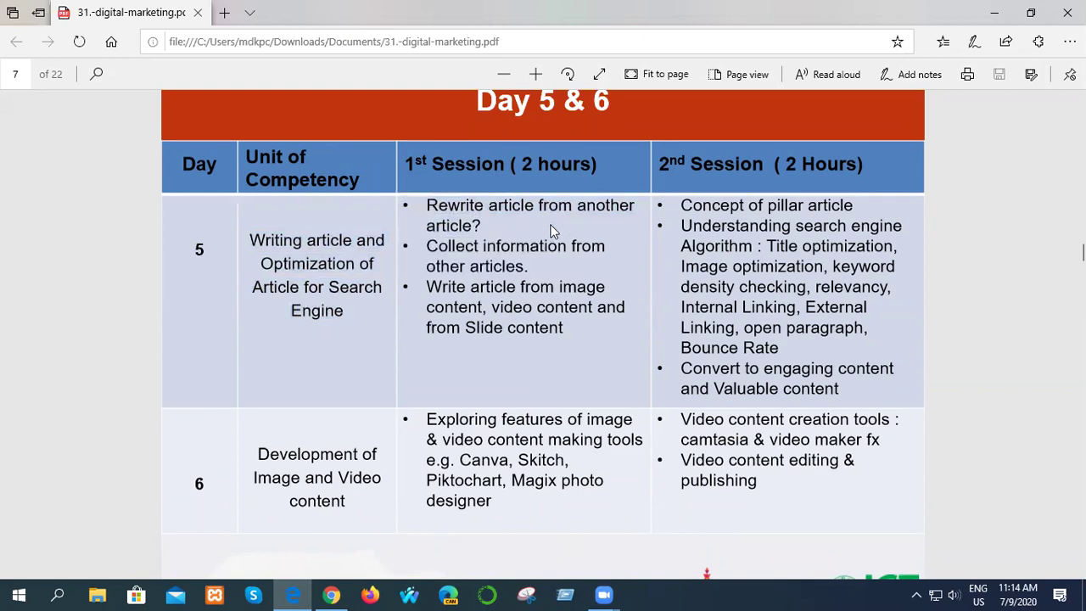
drag(432, 246, 530, 267)
click(513, 272)
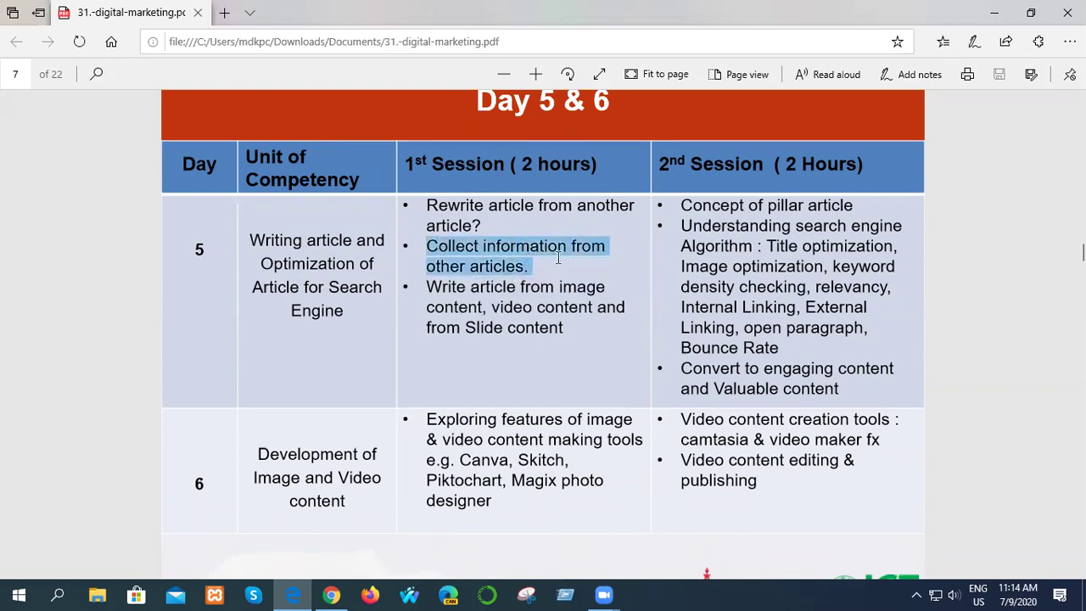
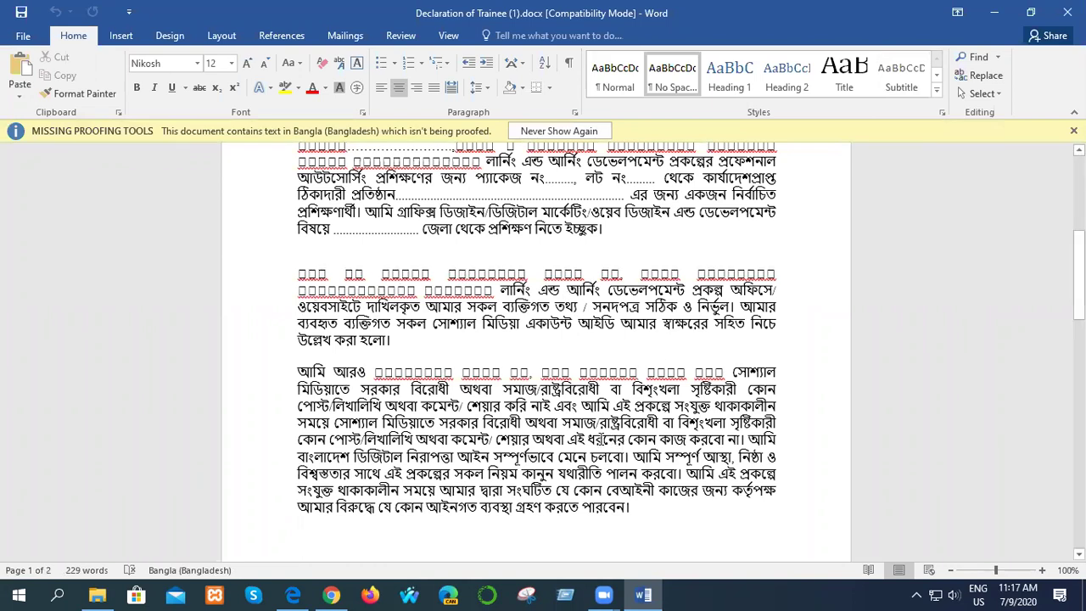
- Type the trainee's name into the declaration's dotted name blank, then close the Word document
scroll(758, 316, up, 5)
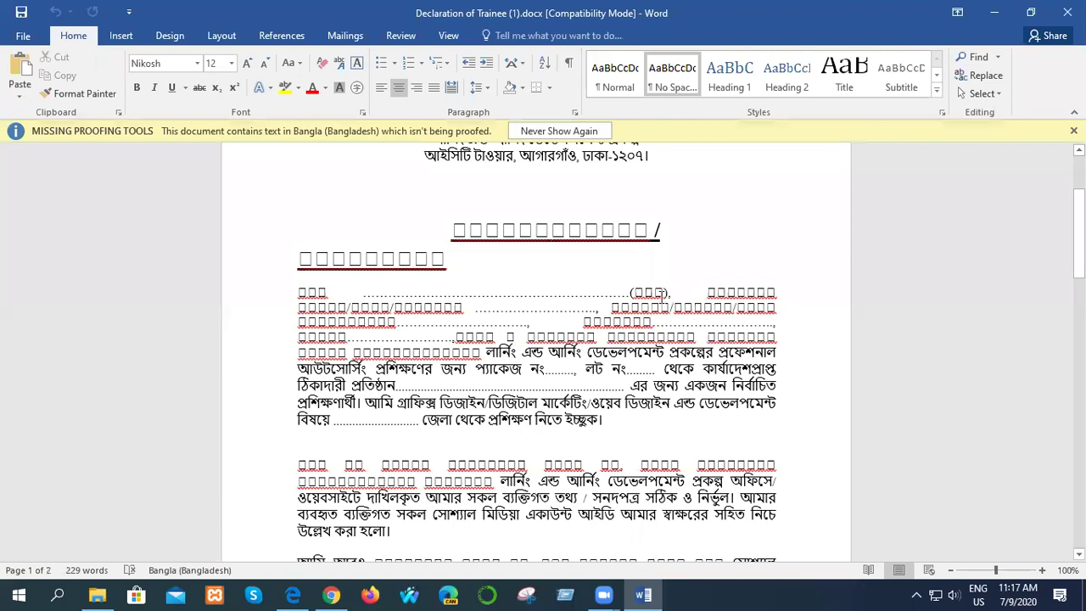
click(668, 292)
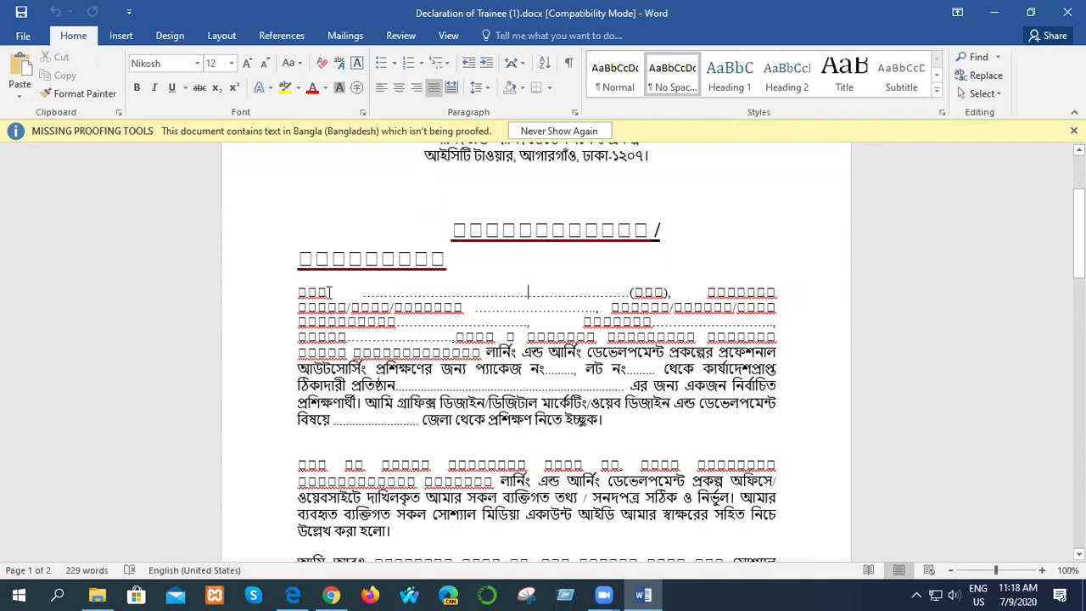
click(427, 291)
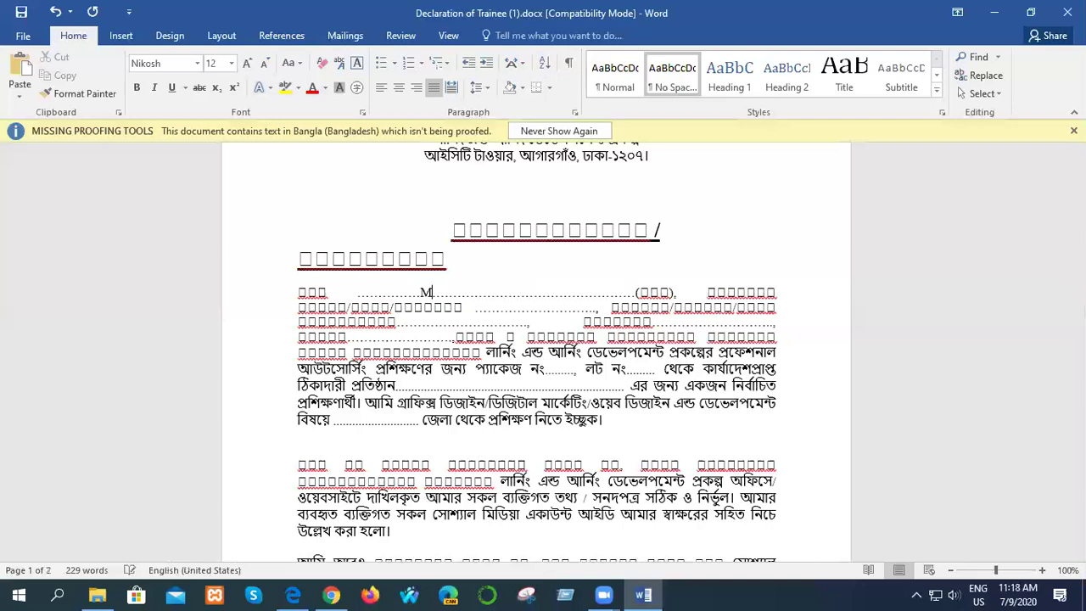
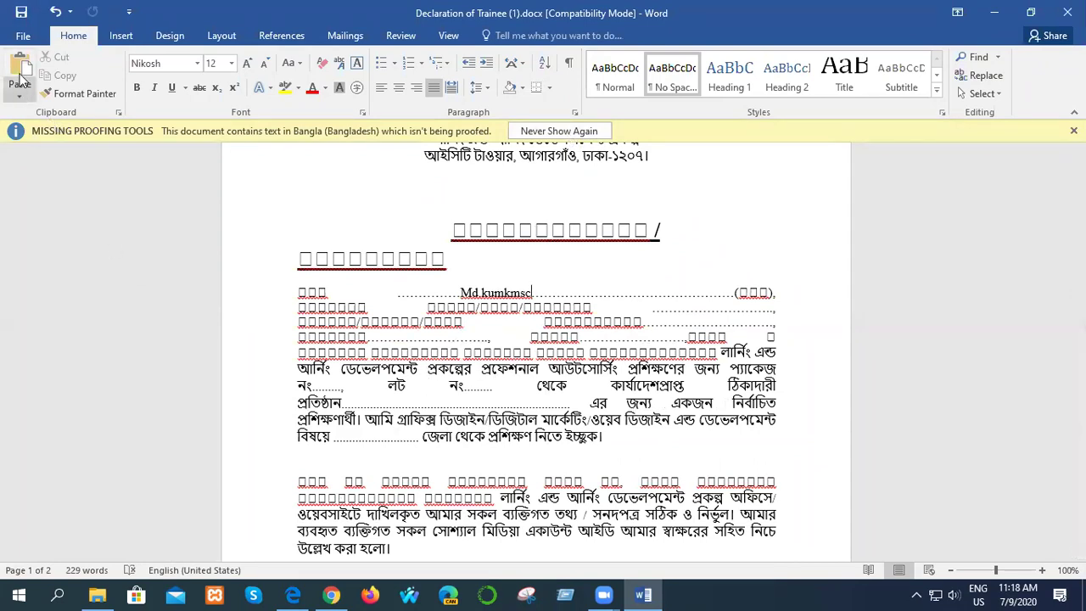
click(1068, 13)
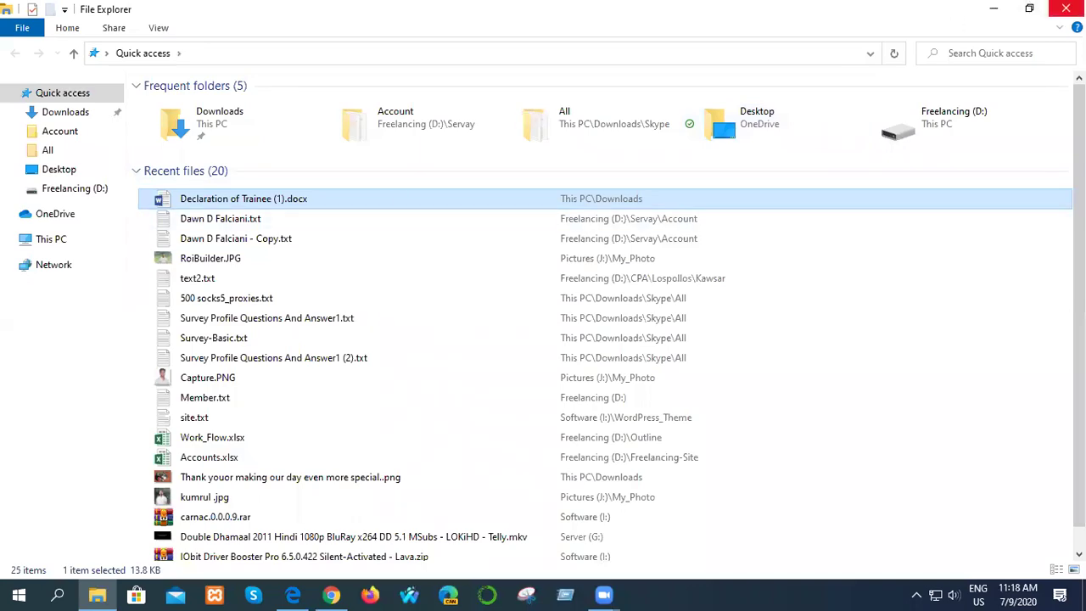
- Search 'doc to pdf converter' in a new Chrome tab and open Smallpdf's Word to PDF result
click(1066, 9)
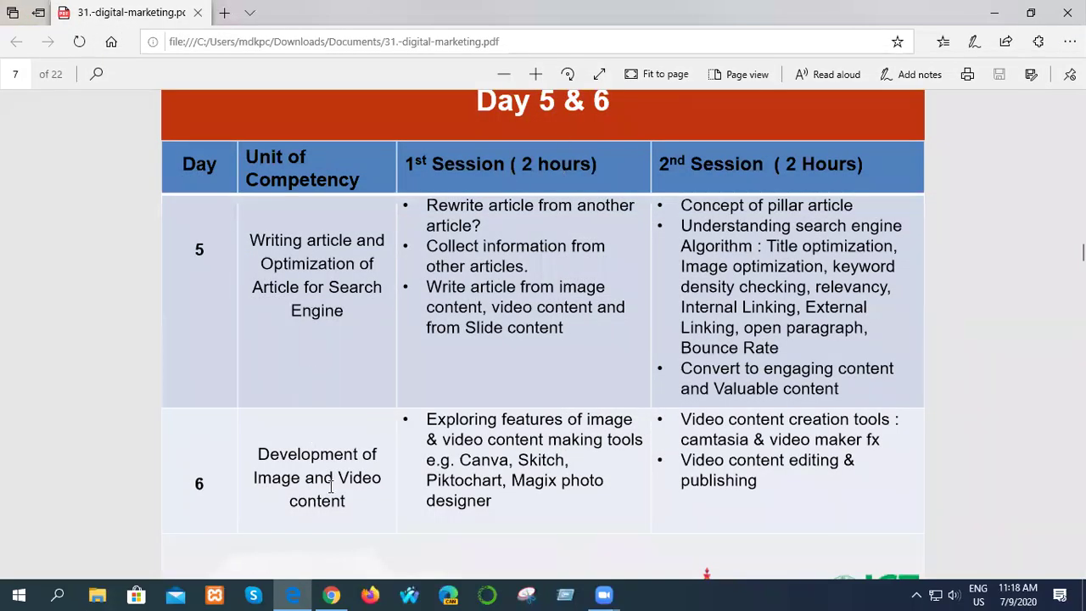
click(331, 595)
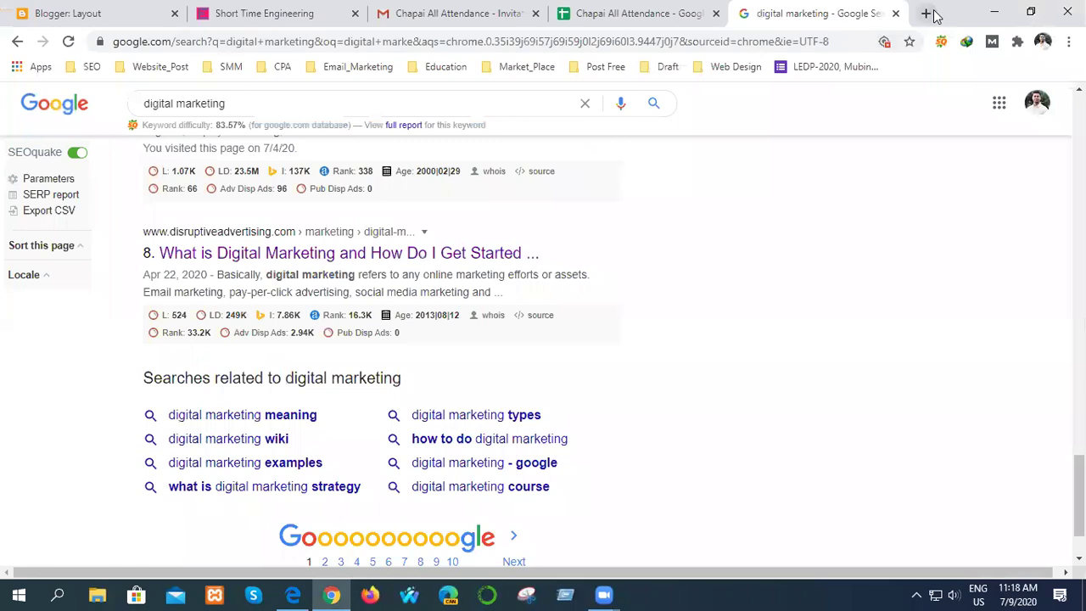
click(926, 14)
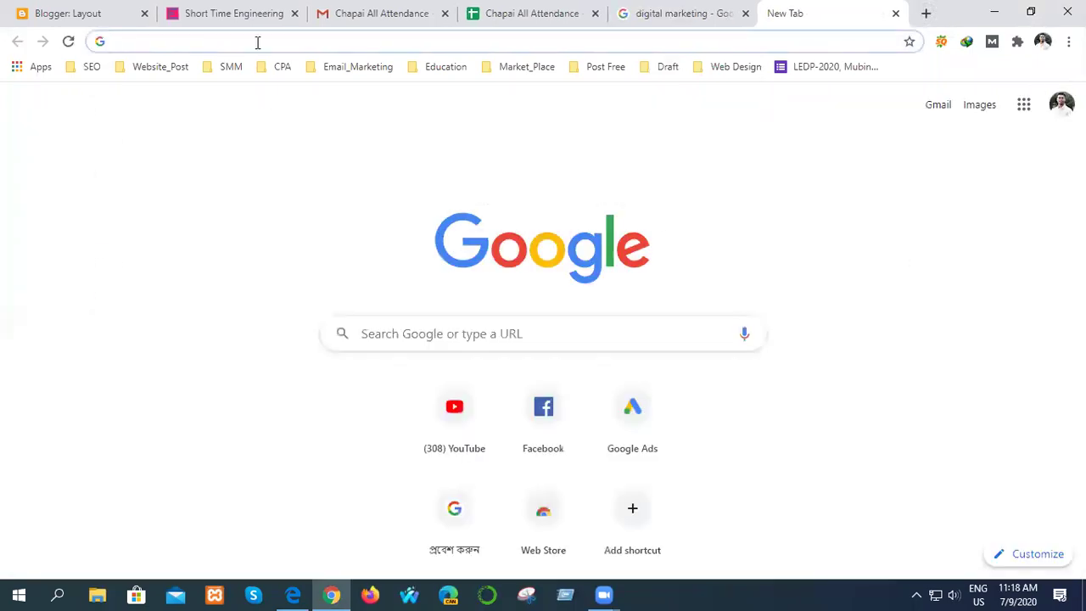
text(doc )
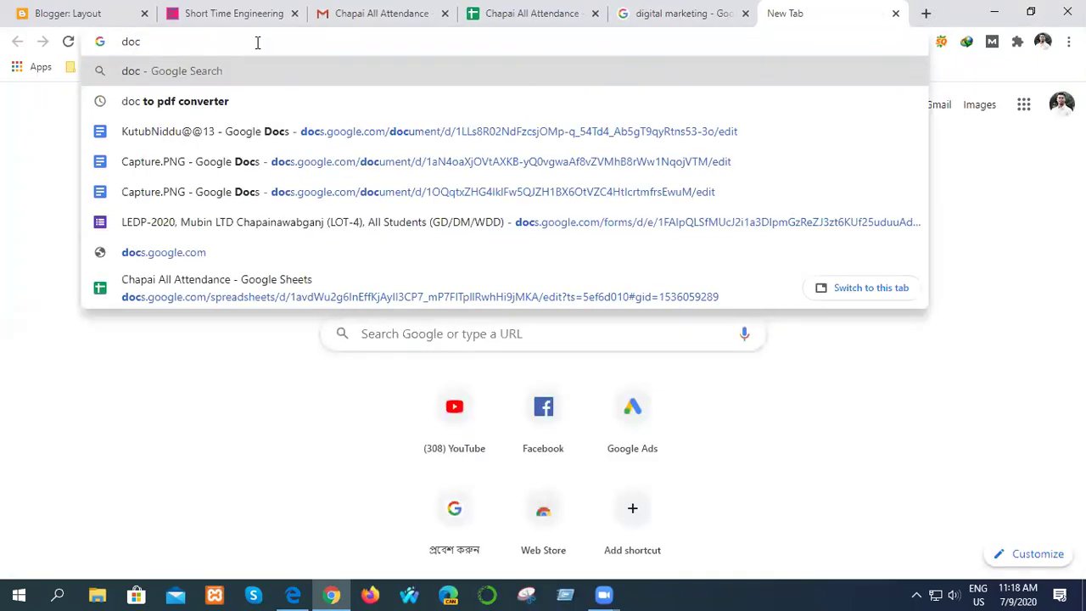
text(to)
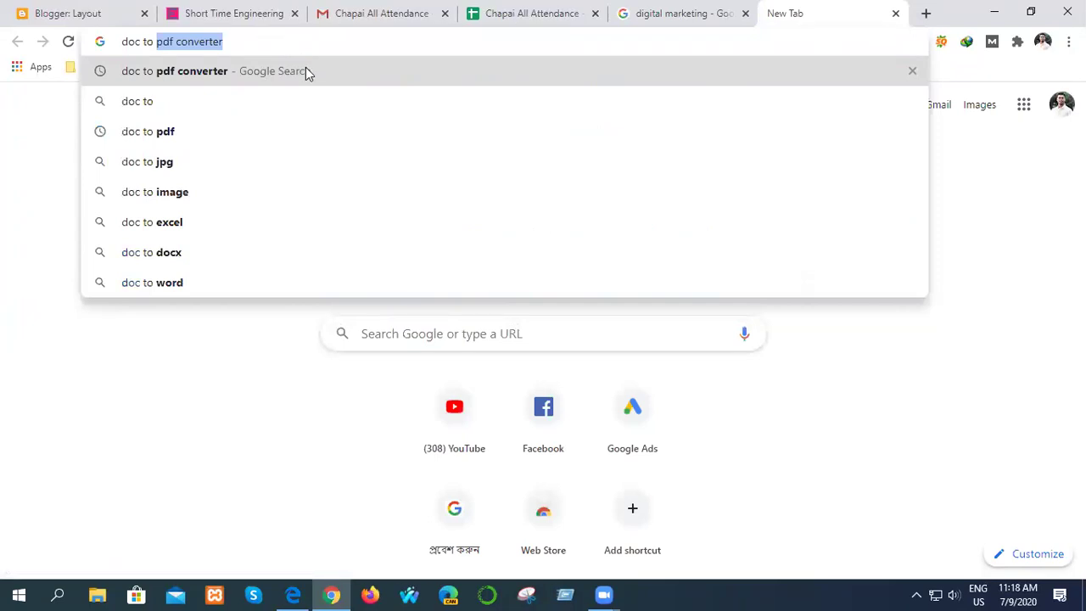
click(306, 71)
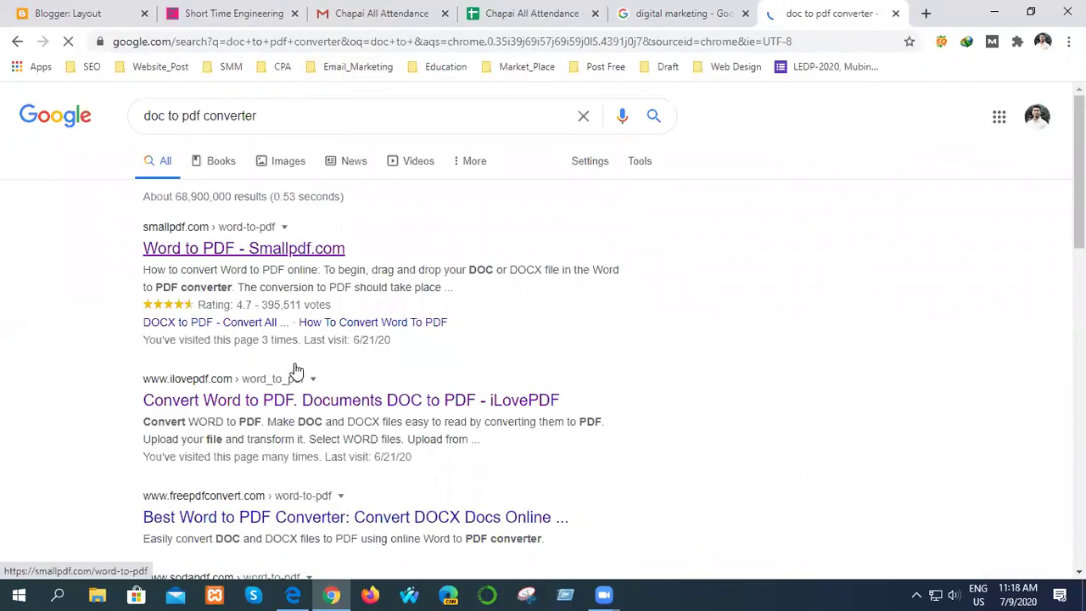
click(246, 256)
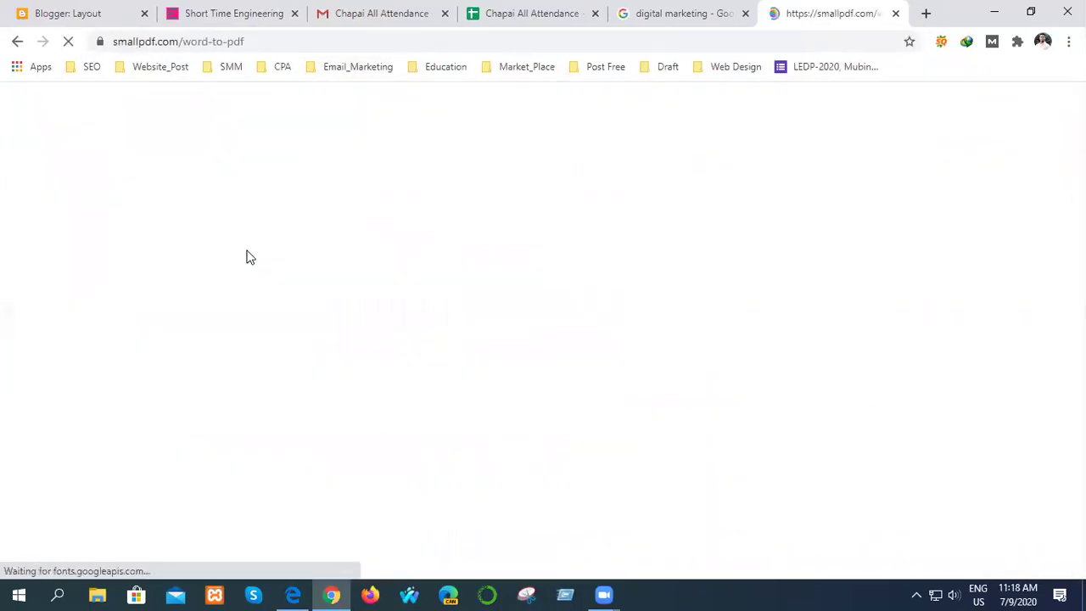
scroll(473, 300, down, 3)
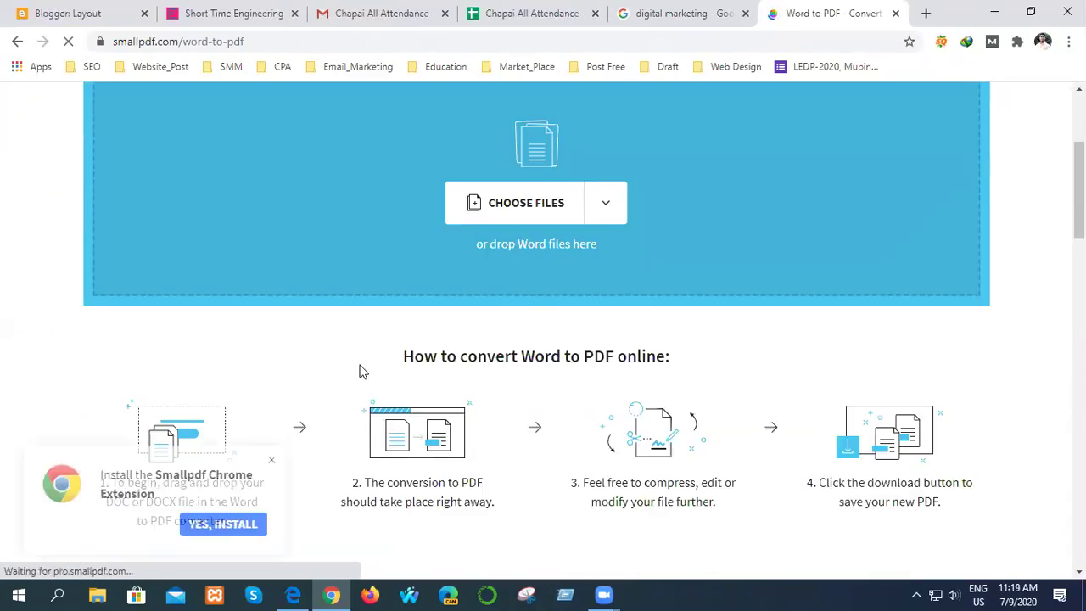
- Upload Declaration of Trainee (1).docx from Downloads to Smallpdf for conversion
click(523, 204)
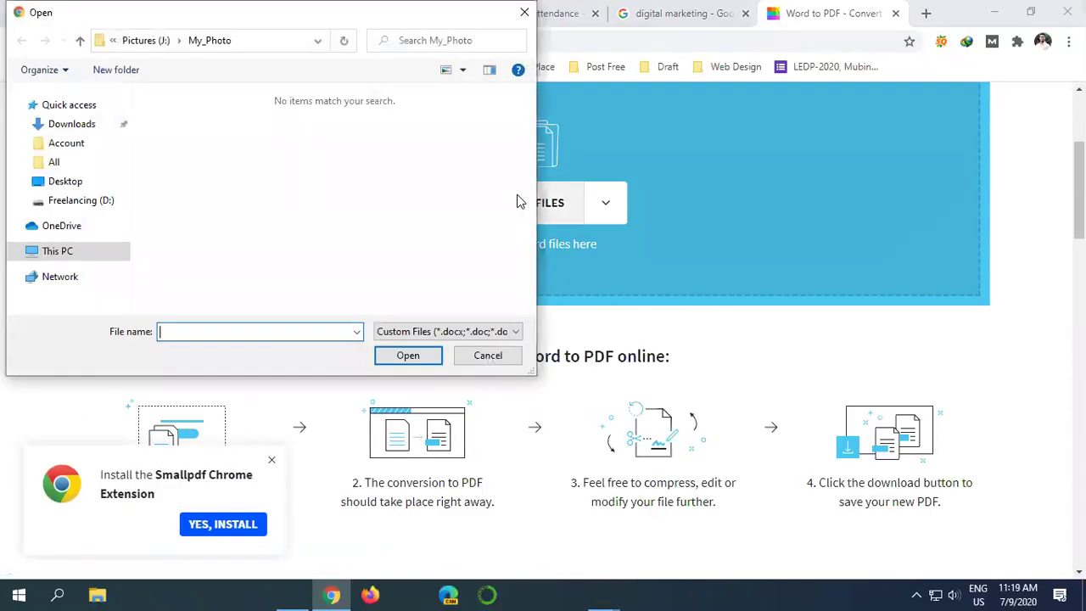
click(68, 254)
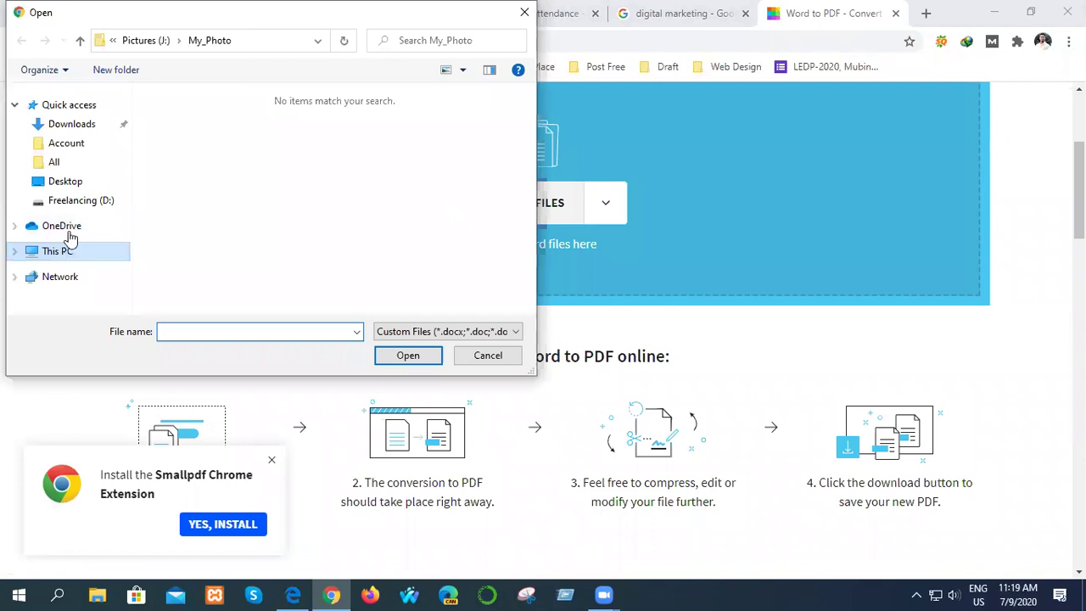
click(70, 129)
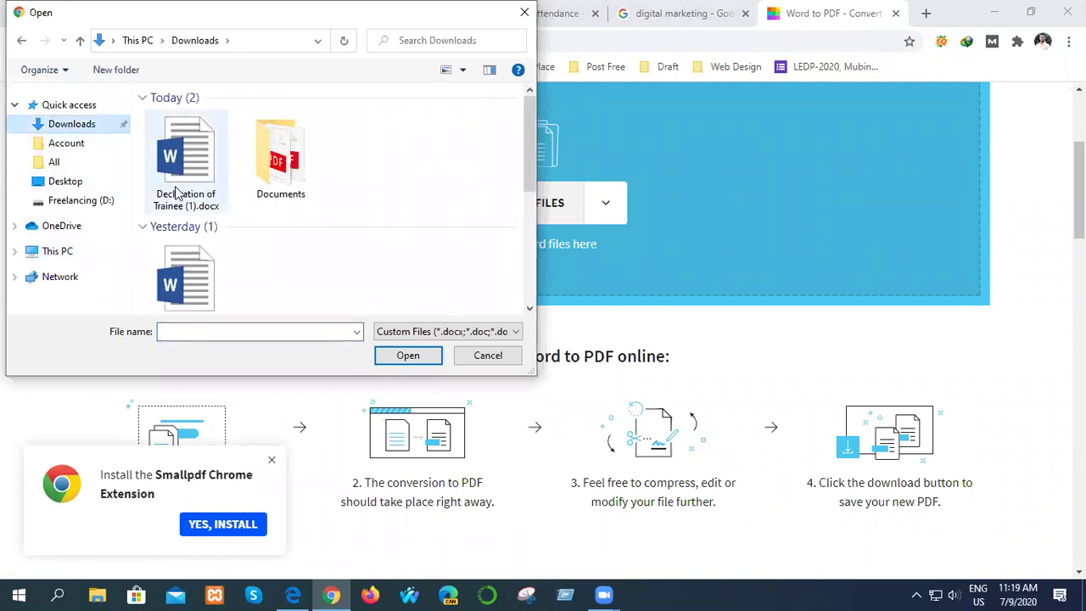
scroll(260, 243, down, 5)
scroll(256, 242, up, 5)
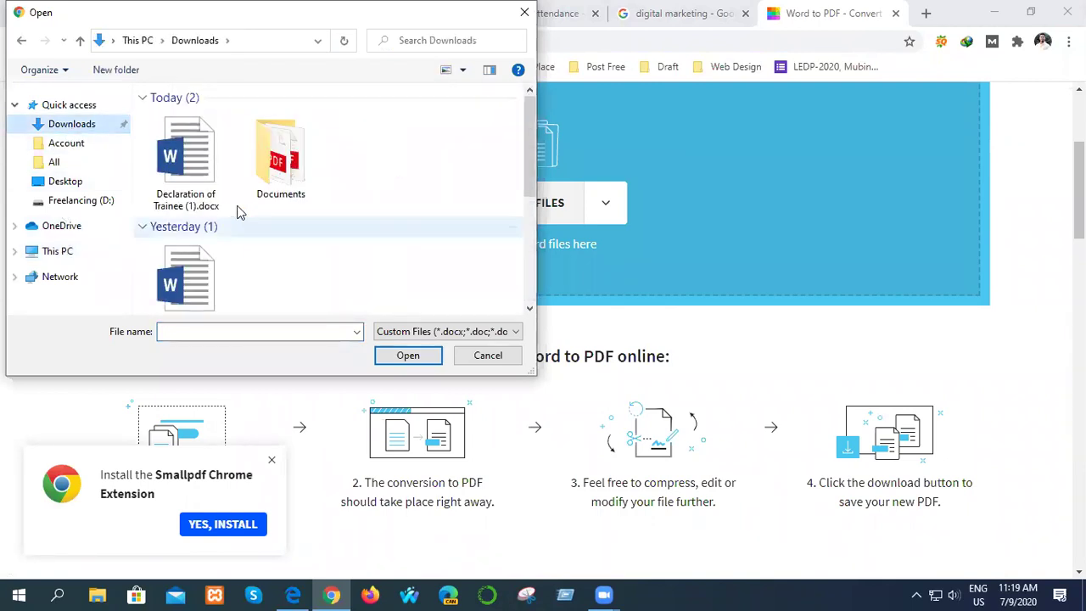
click(197, 202)
click(407, 355)
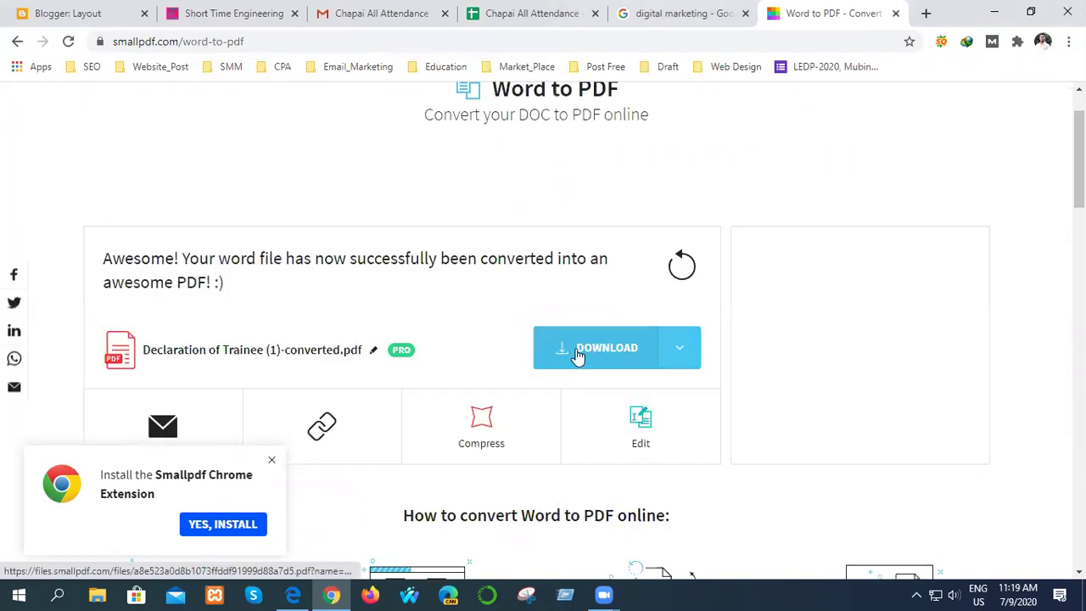
- Download Declaration of Trainee (1)-converted.pdf and open it
click(581, 356)
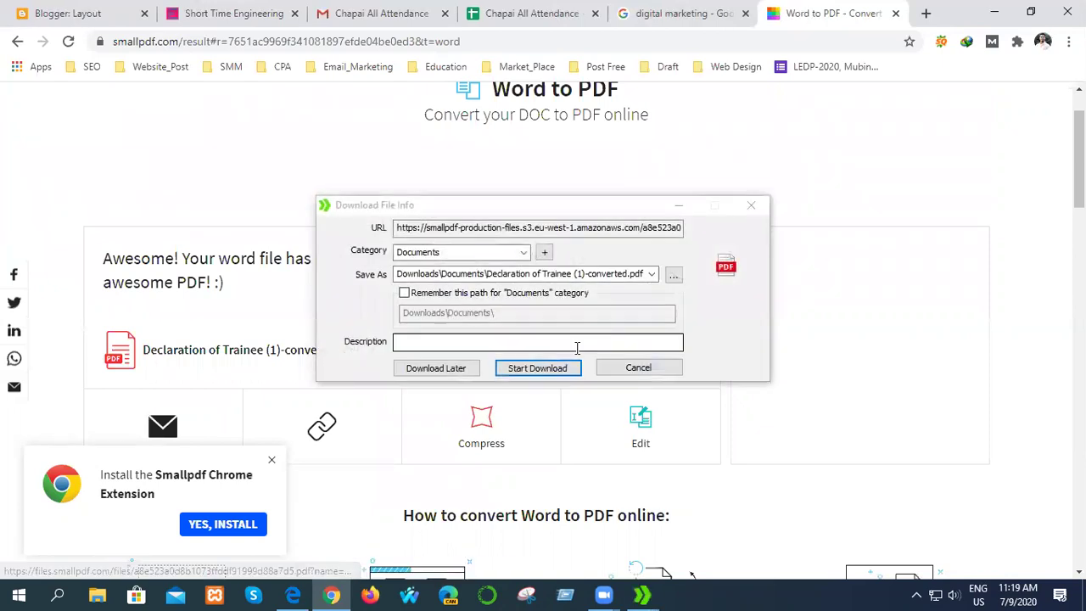
click(509, 369)
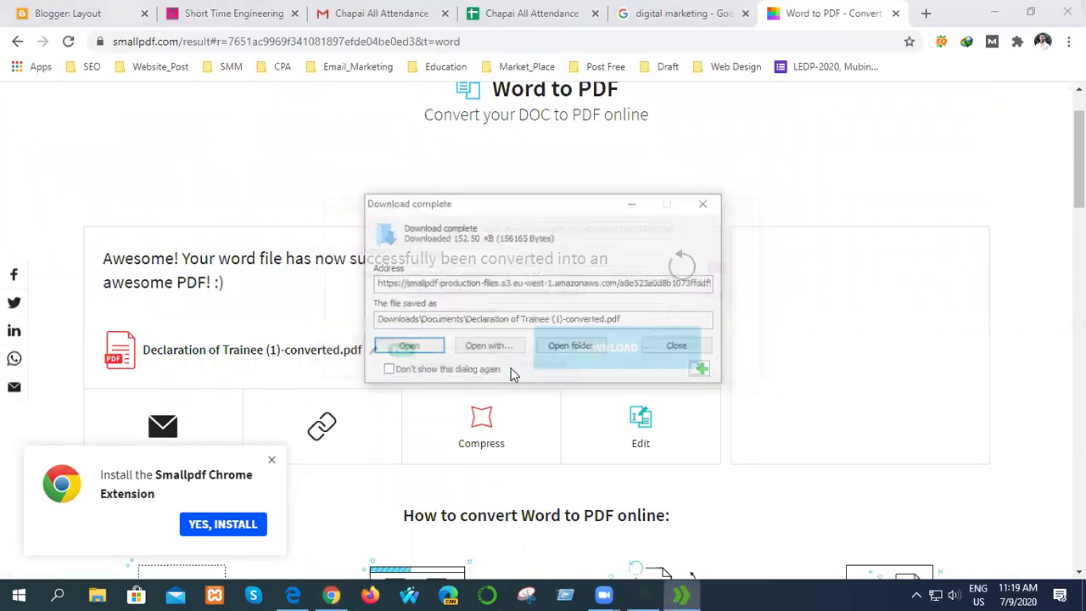
click(405, 347)
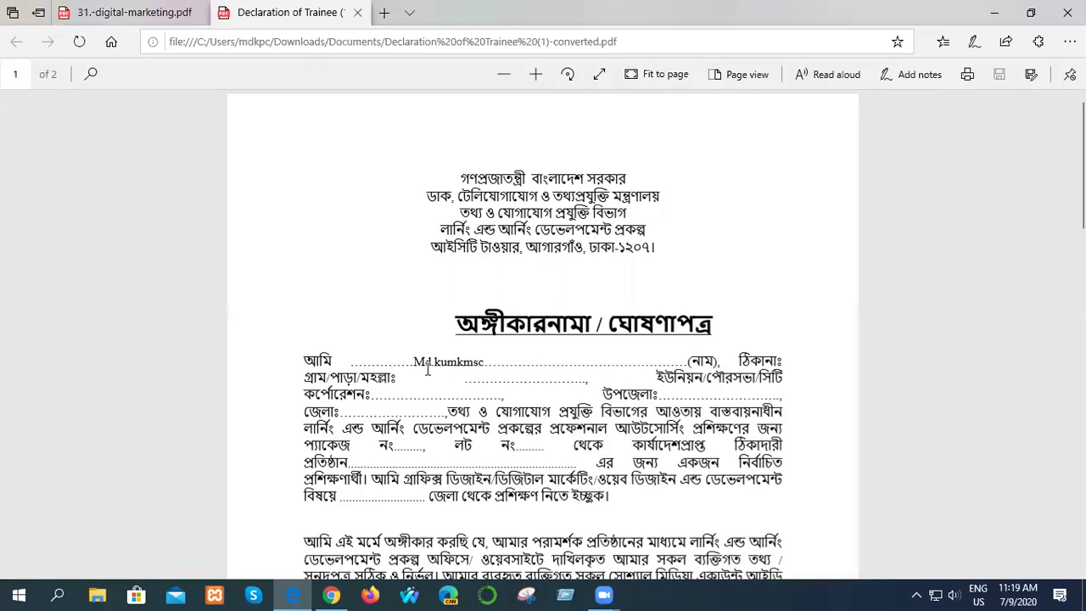
- Check the typed name on the converted PDF's name line by selecting it
scroll(573, 361, down, 3)
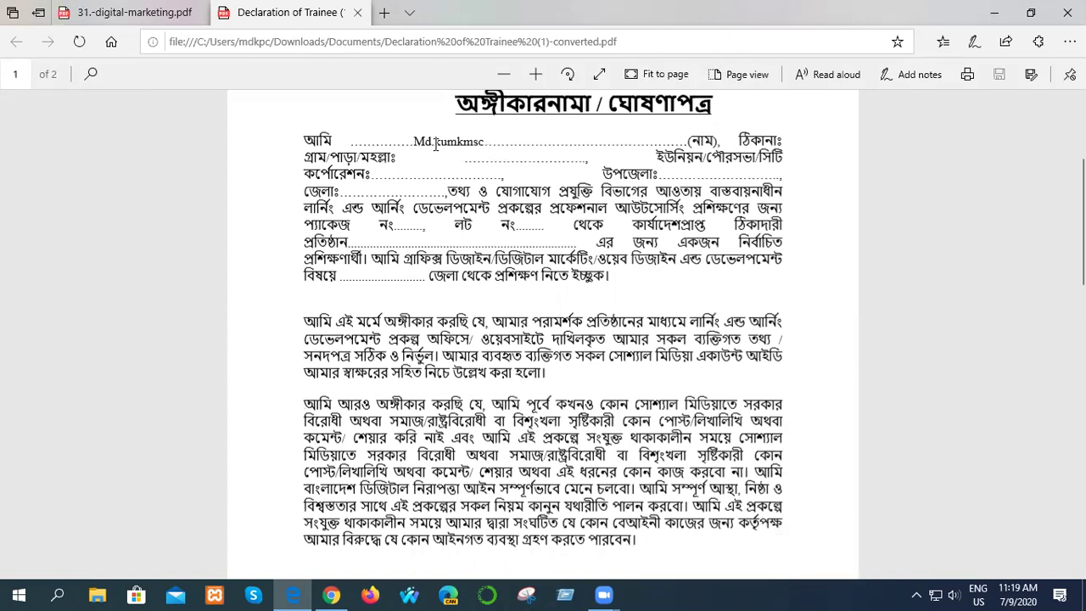
drag(416, 142, 520, 234)
click(555, 156)
scroll(393, 291, down, 6)
scroll(399, 304, up, 10)
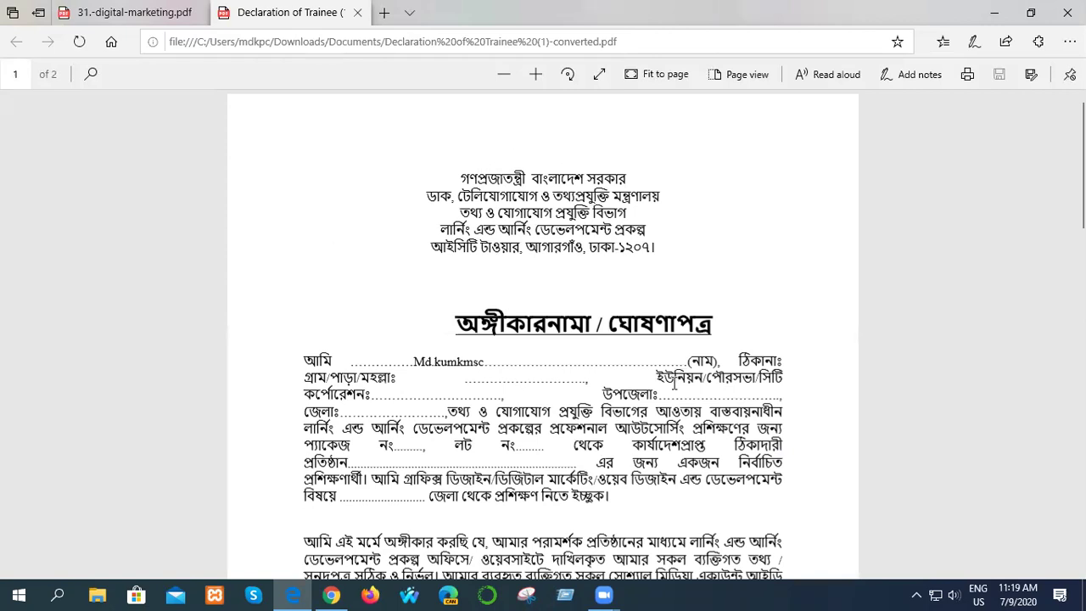
scroll(674, 384, down, 3)
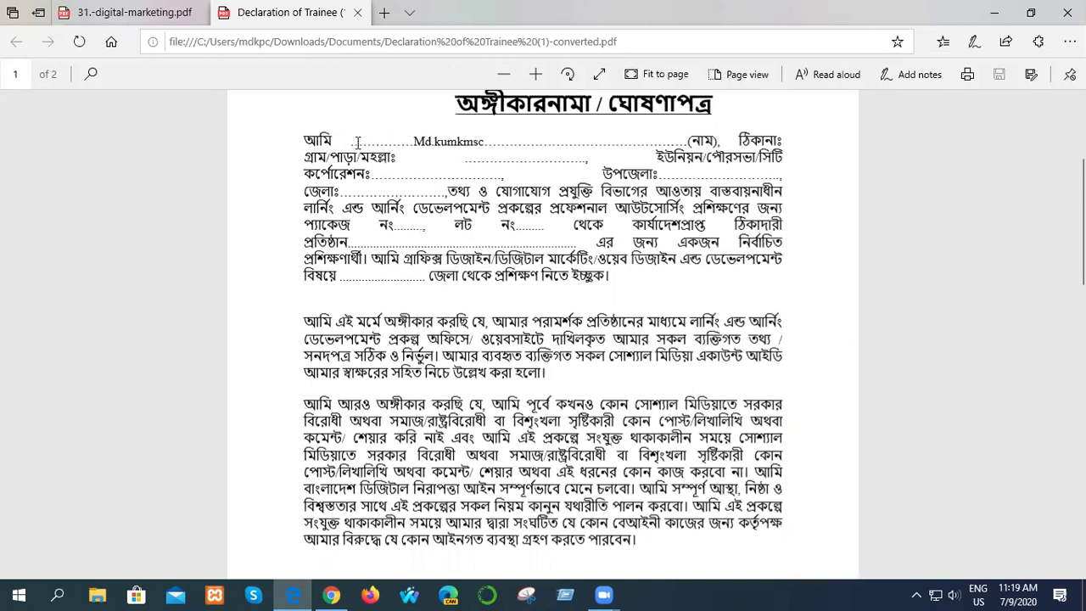
drag(368, 140, 620, 140)
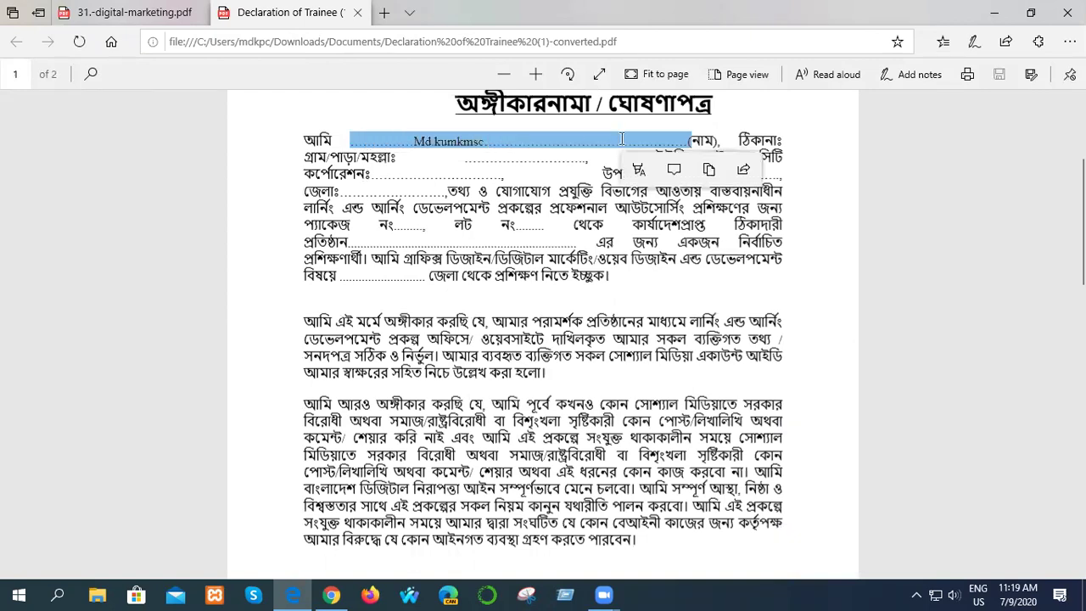
click(525, 143)
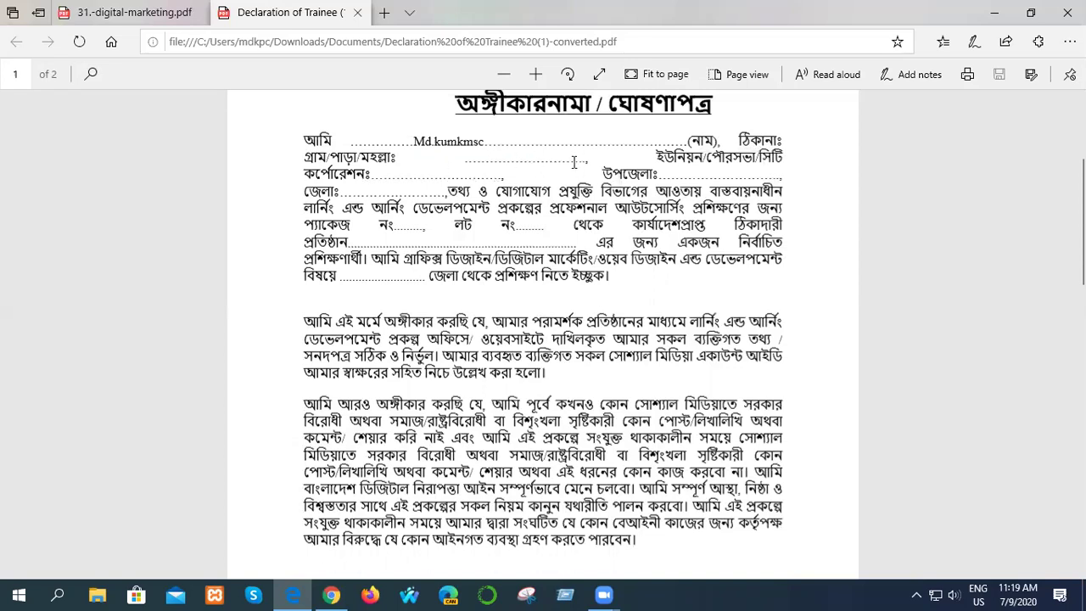
- Scroll through the rest of the converted PDF and close its tab
scroll(415, 323, up, 2)
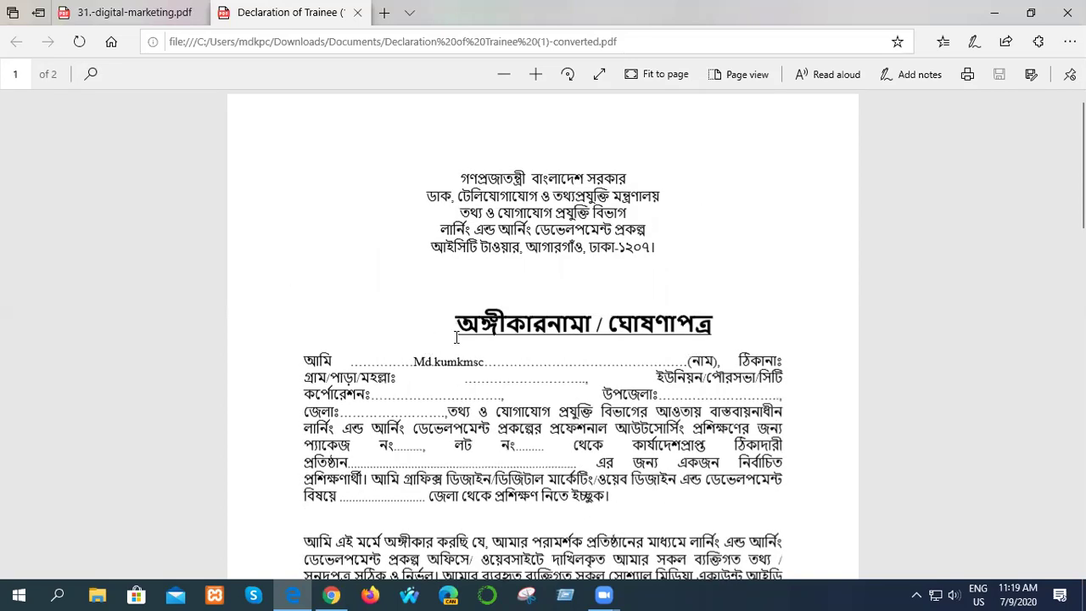
scroll(592, 365, down, 4)
scroll(529, 412, down, 1)
scroll(509, 356, up, 6)
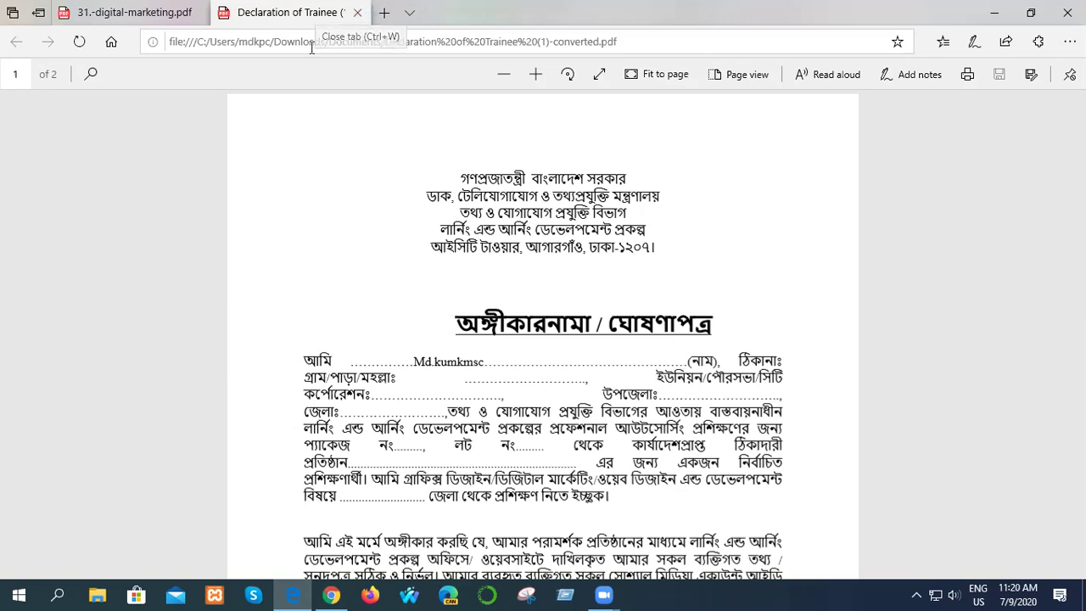
click(356, 12)
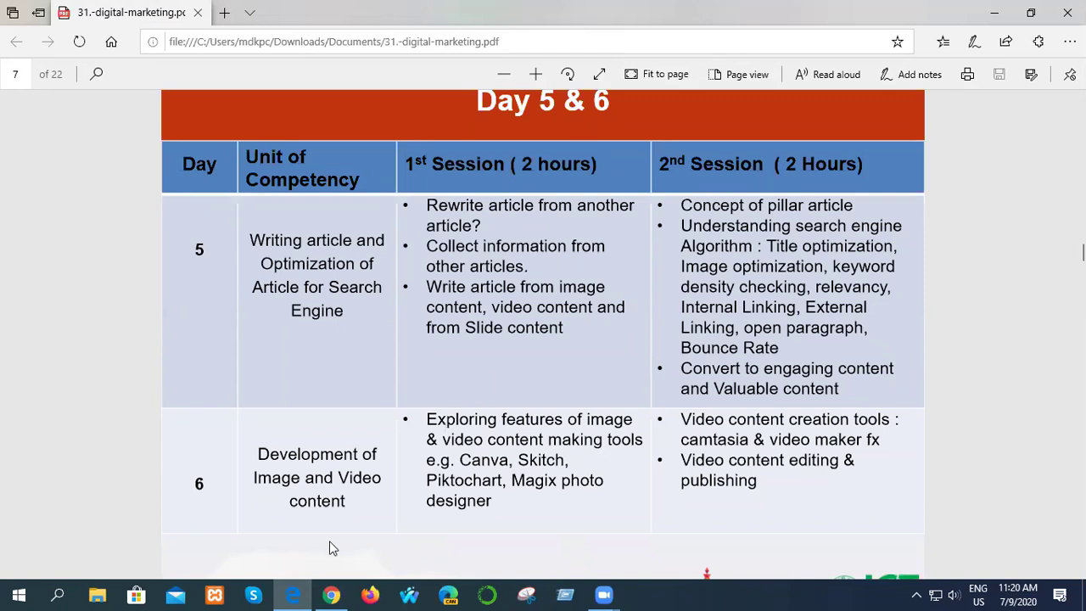
- In Chrome, close the Smallpdf Word to PDF tab and load the LEDP-2020 form bookmark
click(333, 594)
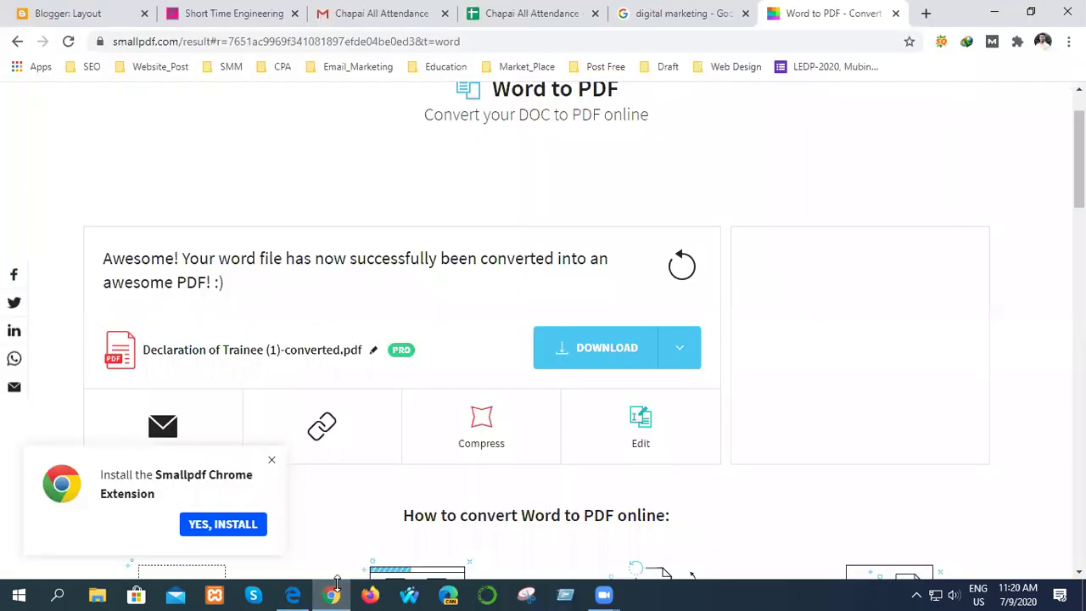
click(509, 10)
click(683, 12)
click(805, 16)
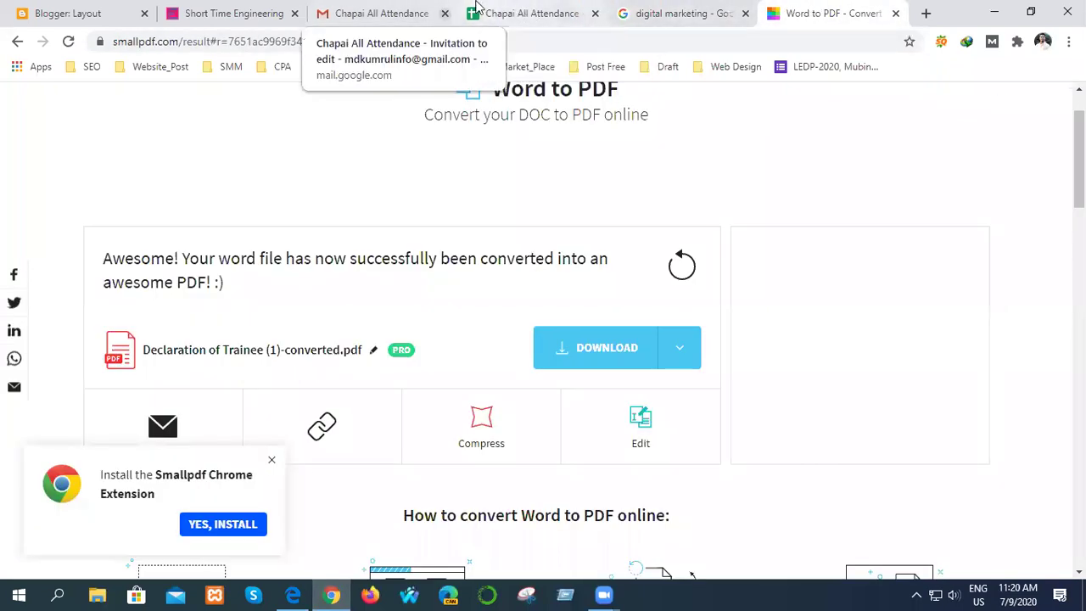
click(894, 15)
click(821, 70)
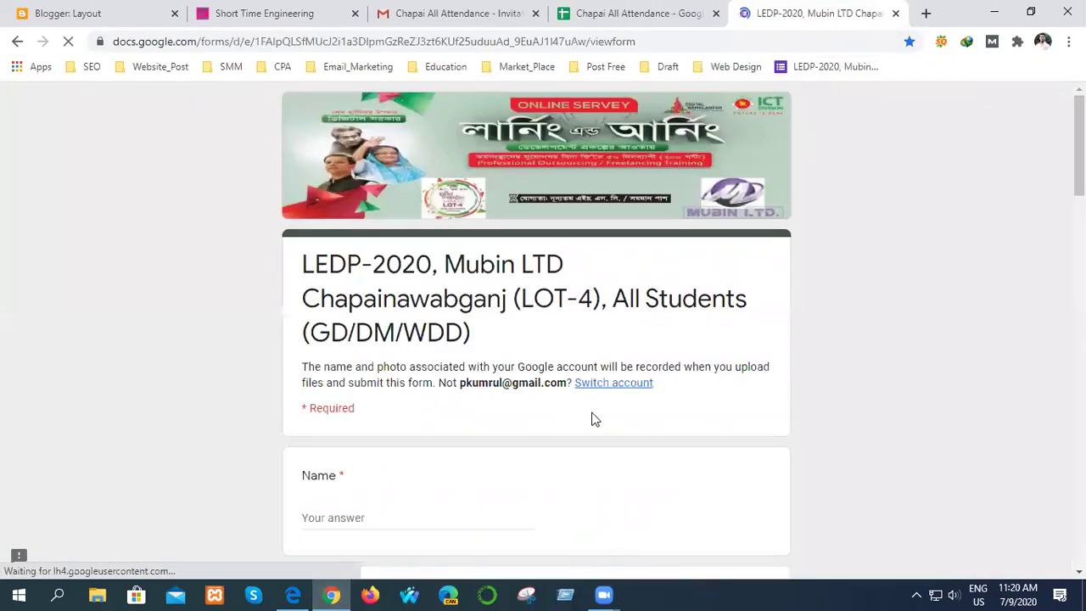
- Review the LEDP-2020 form down to the 06. Declaration Form upload and Submit, then close it
scroll(593, 419, down, 14)
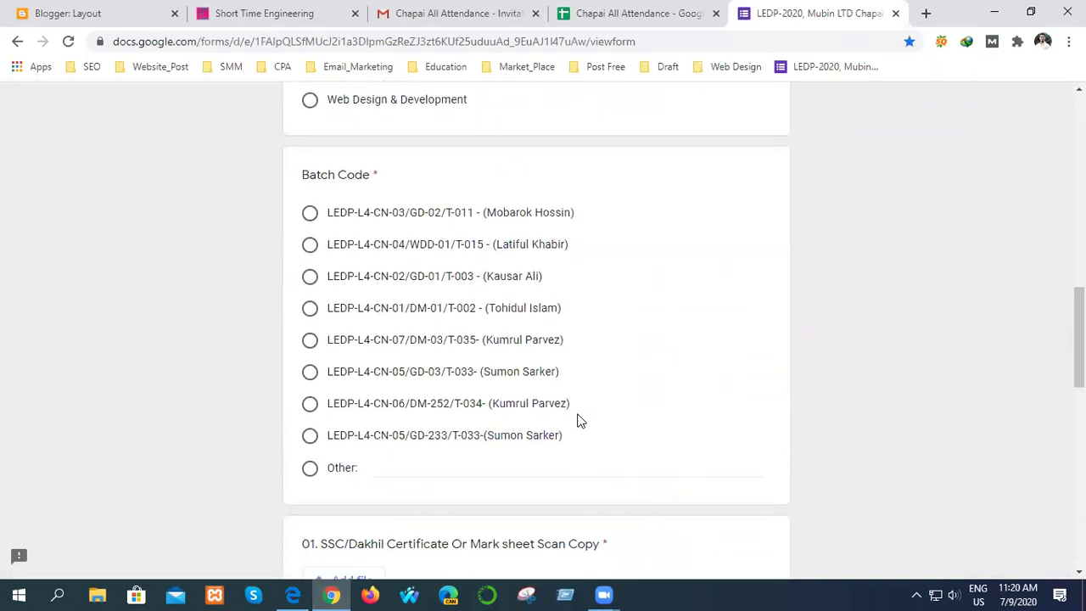
scroll(581, 305, down, 1)
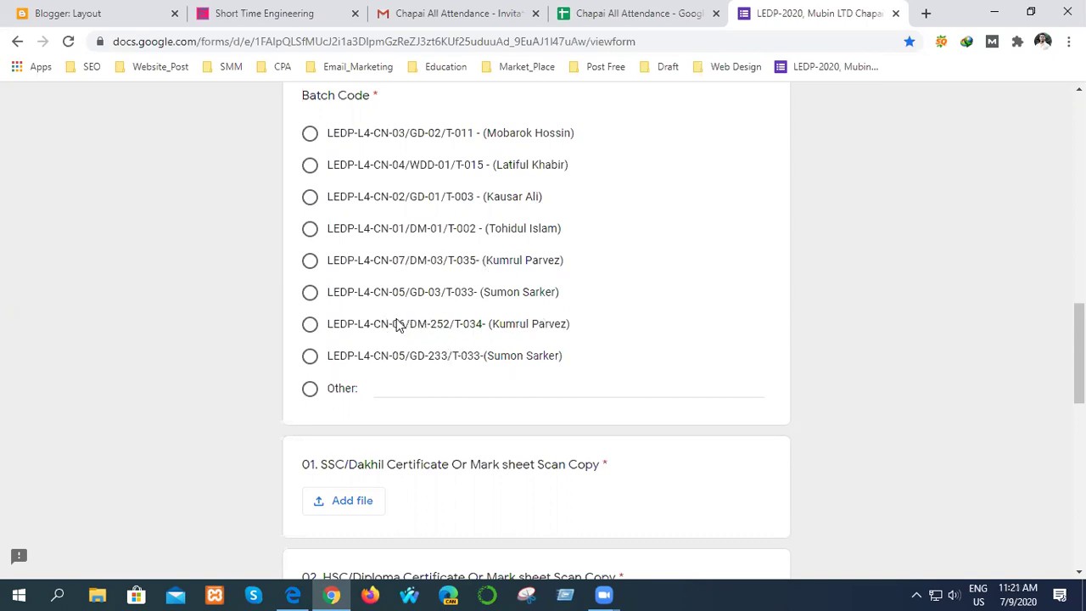
scroll(594, 322, down, 2)
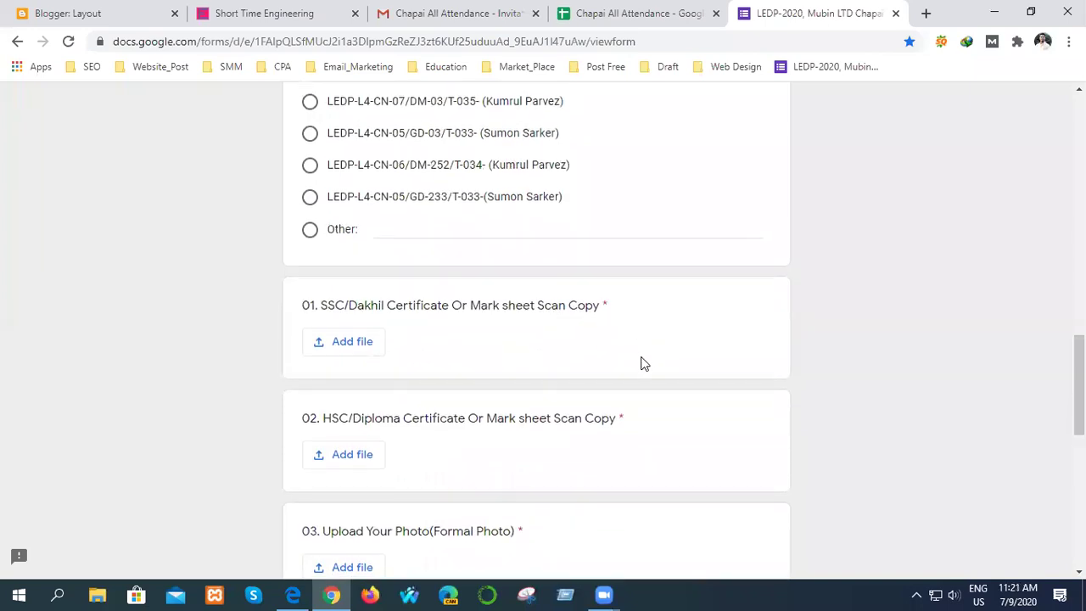
scroll(642, 356, up, 3)
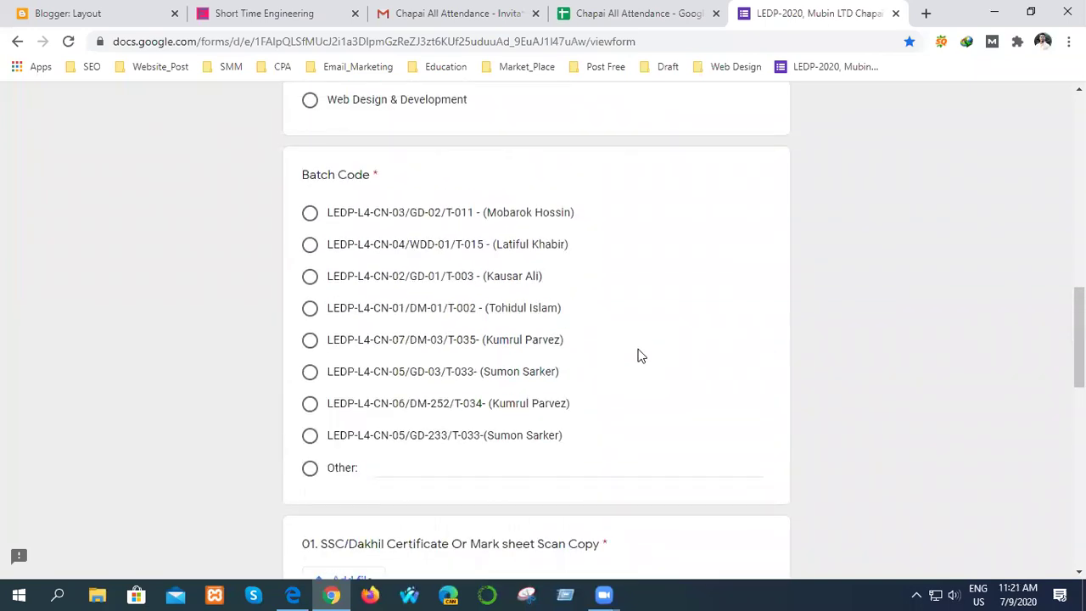
scroll(637, 354, down, 3)
scroll(628, 351, up, 2)
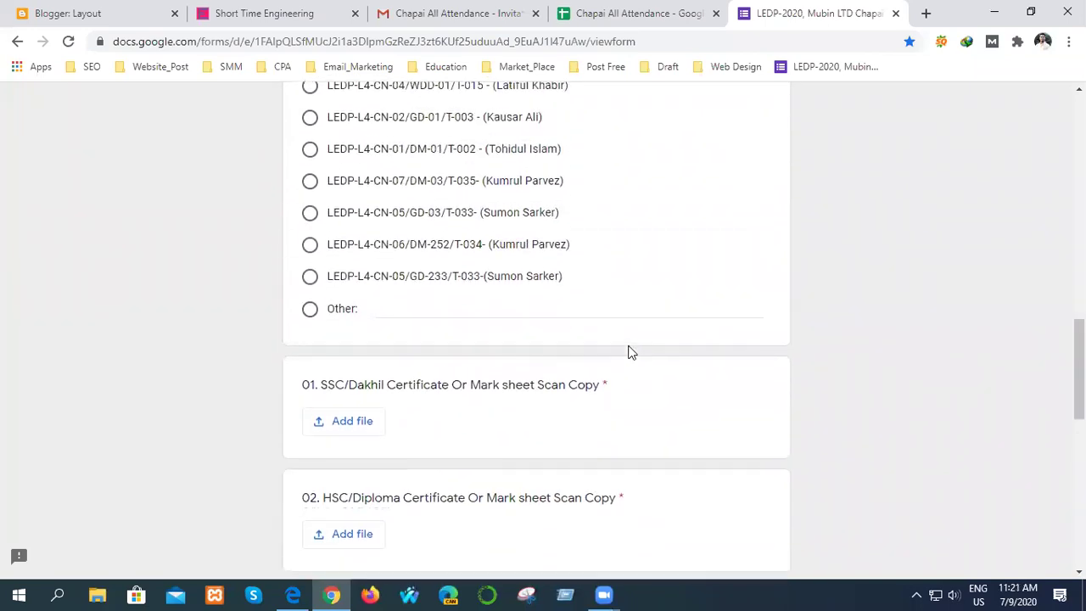
scroll(628, 352, down, 3)
scroll(628, 353, down, 1)
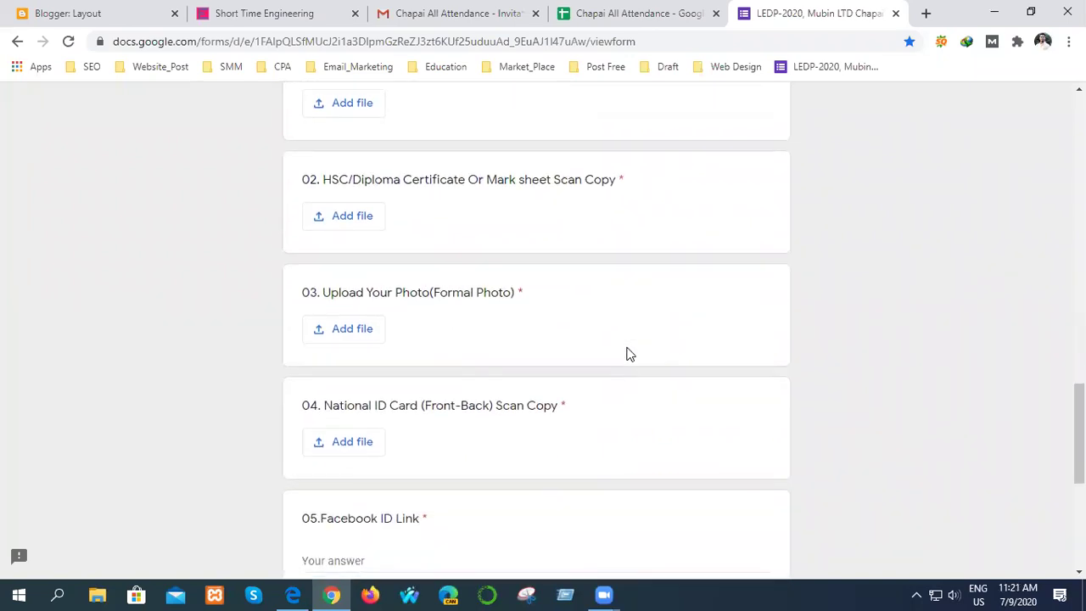
scroll(628, 353, up, 1)
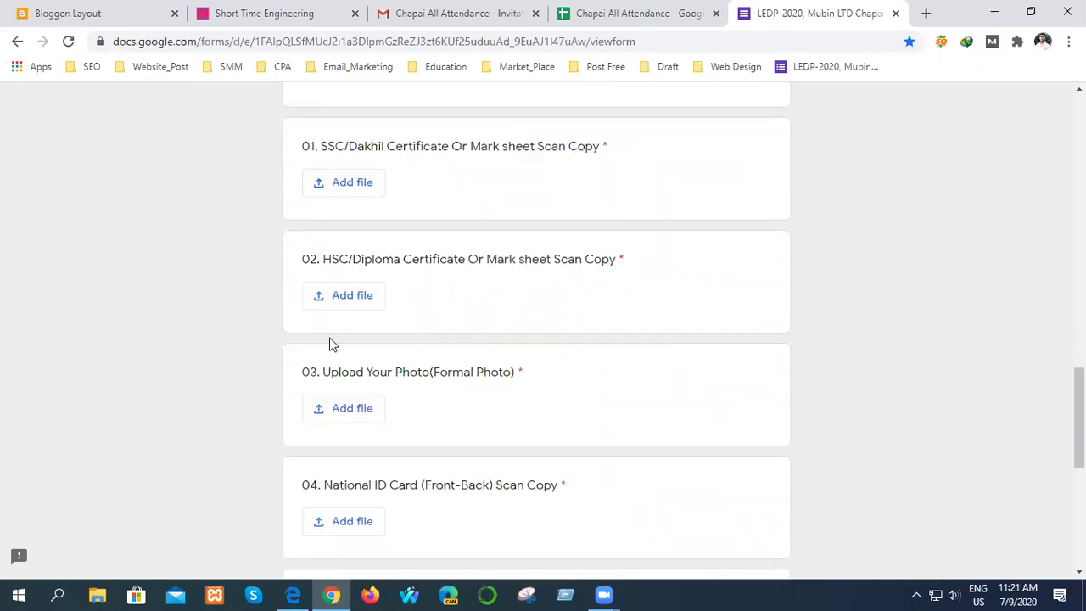
scroll(376, 413, down, 5)
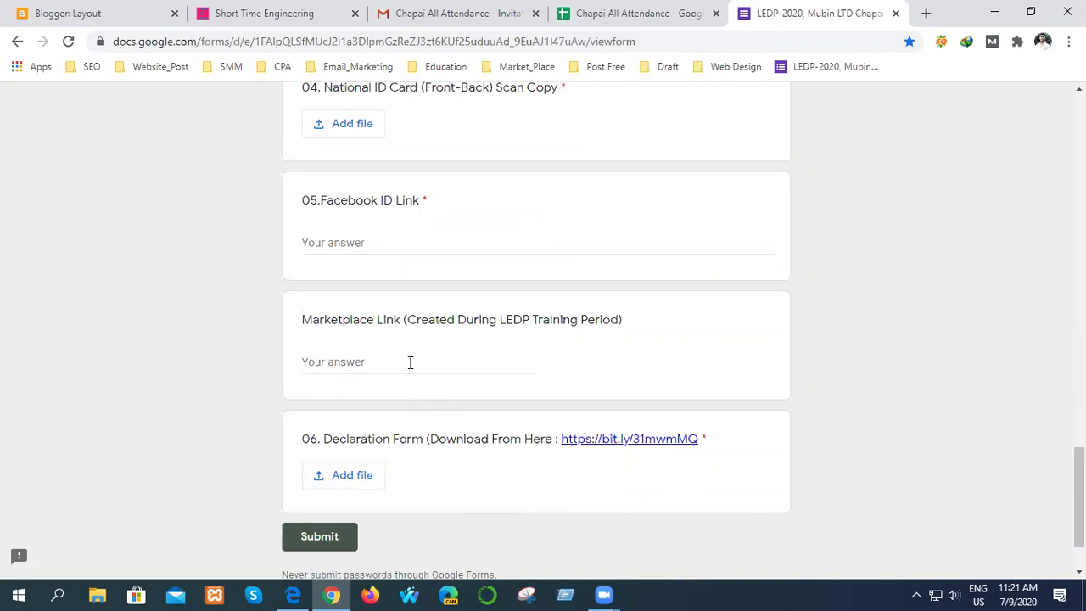
scroll(415, 404, up, 1)
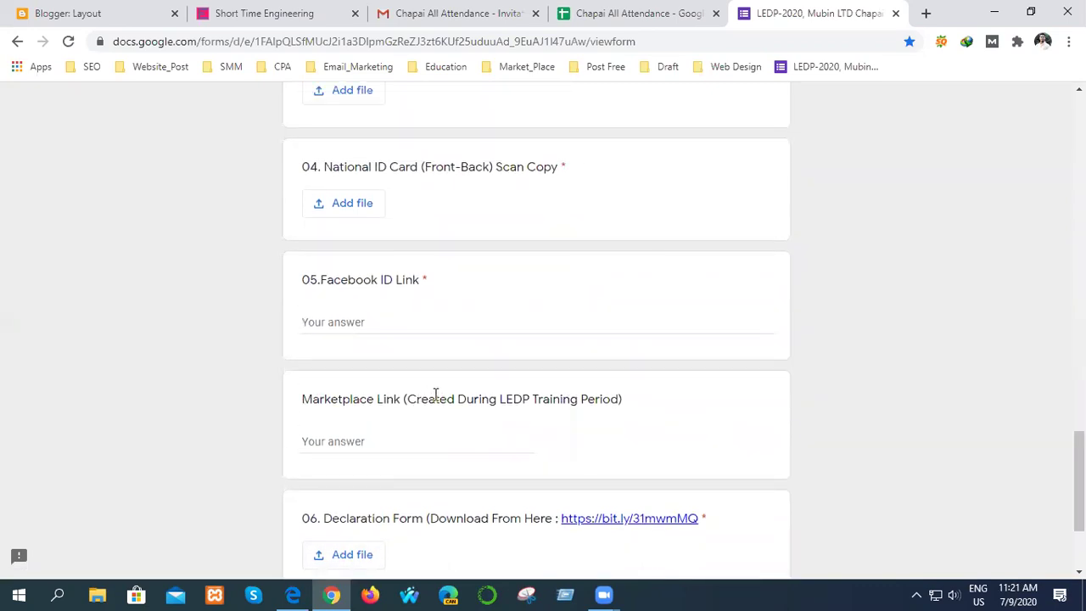
scroll(433, 393, up, 3)
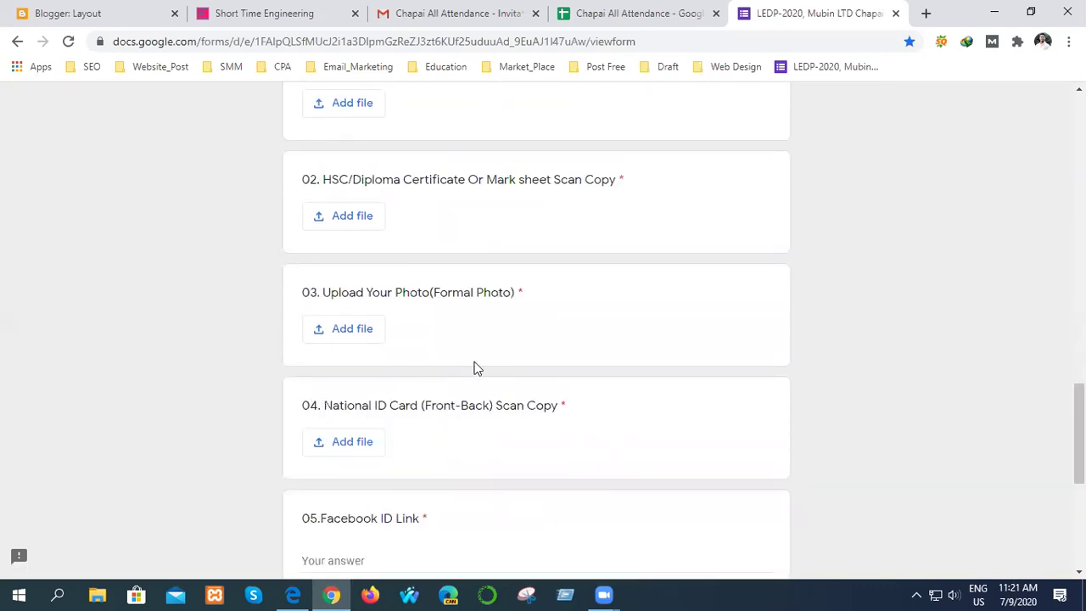
click(895, 13)
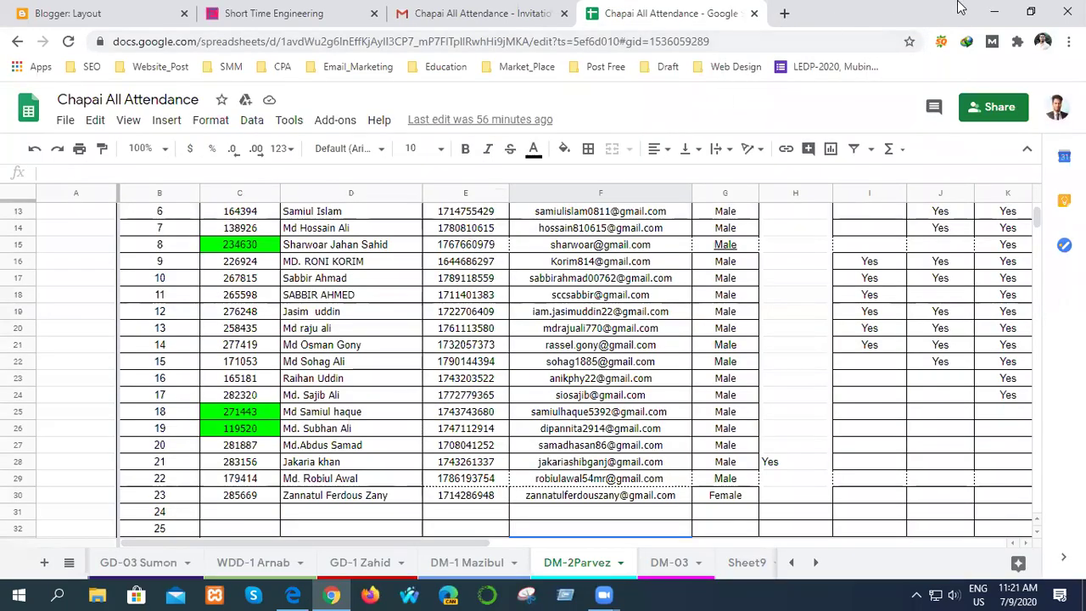
- Switch among Chrome's Gmail and Sheets tabs, ending on 31.-digital-marketing.pdf in Edge
click(1002, 12)
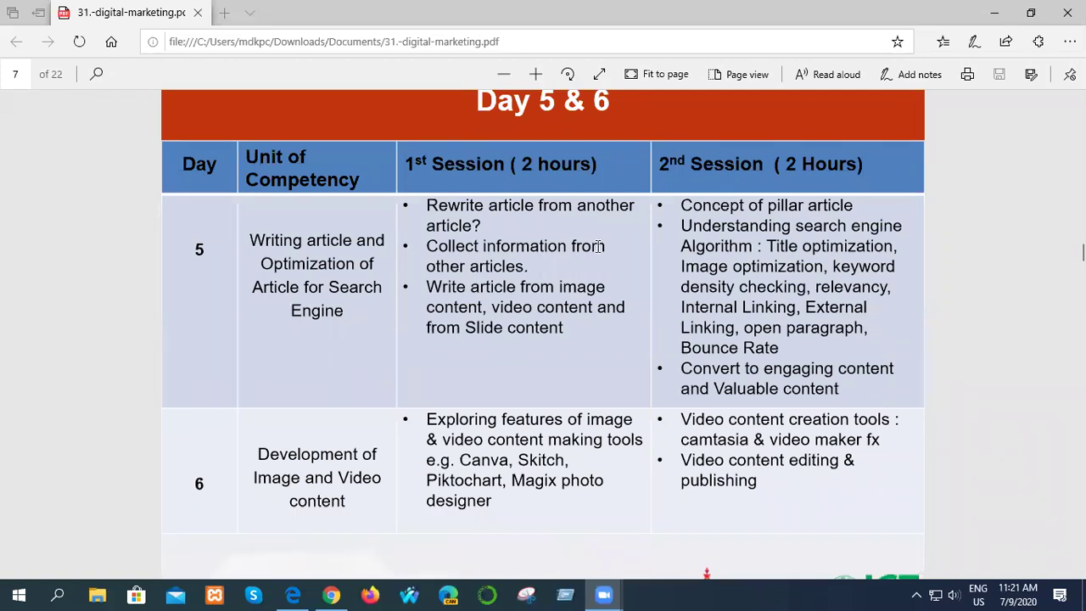
click(299, 594)
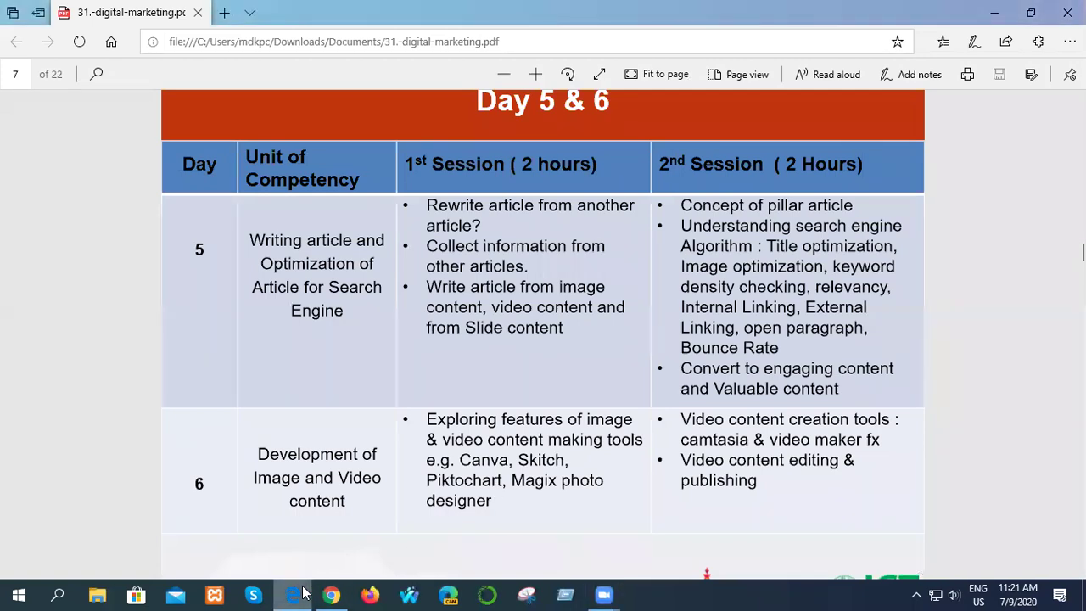
click(333, 594)
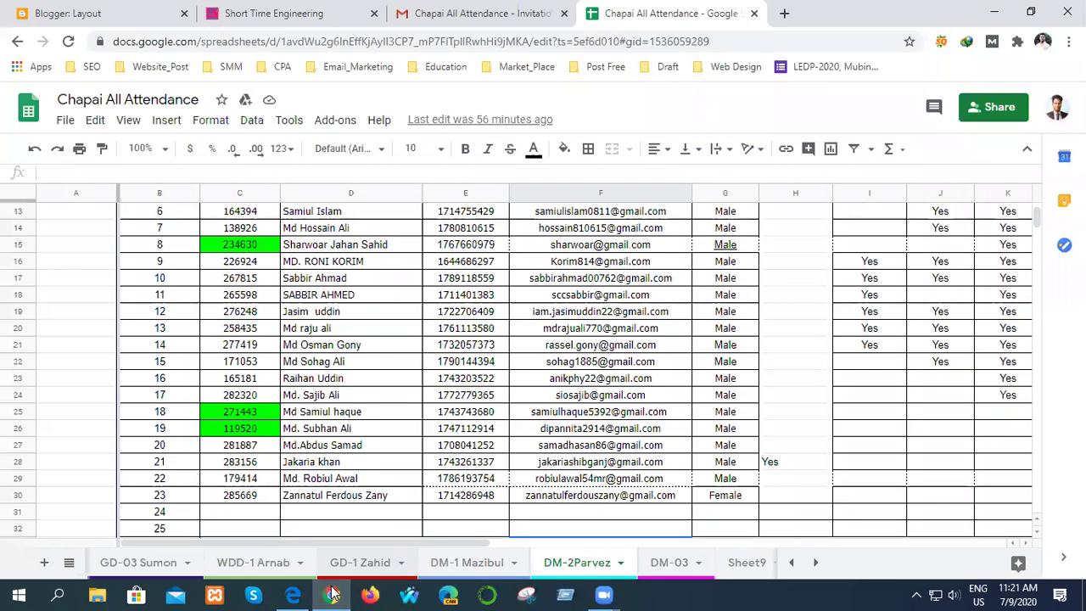
click(475, 14)
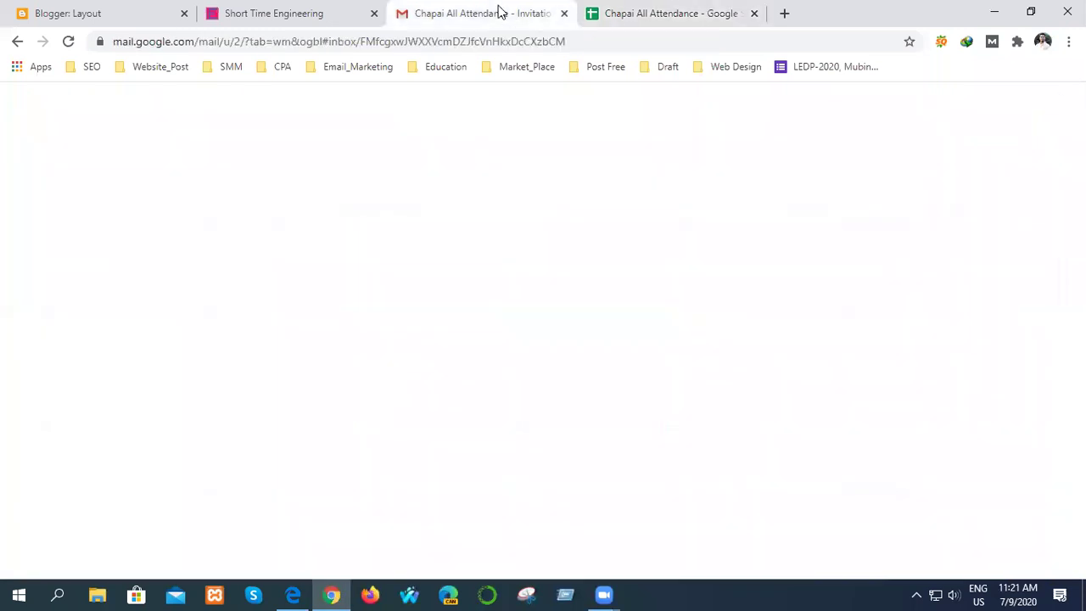
click(666, 10)
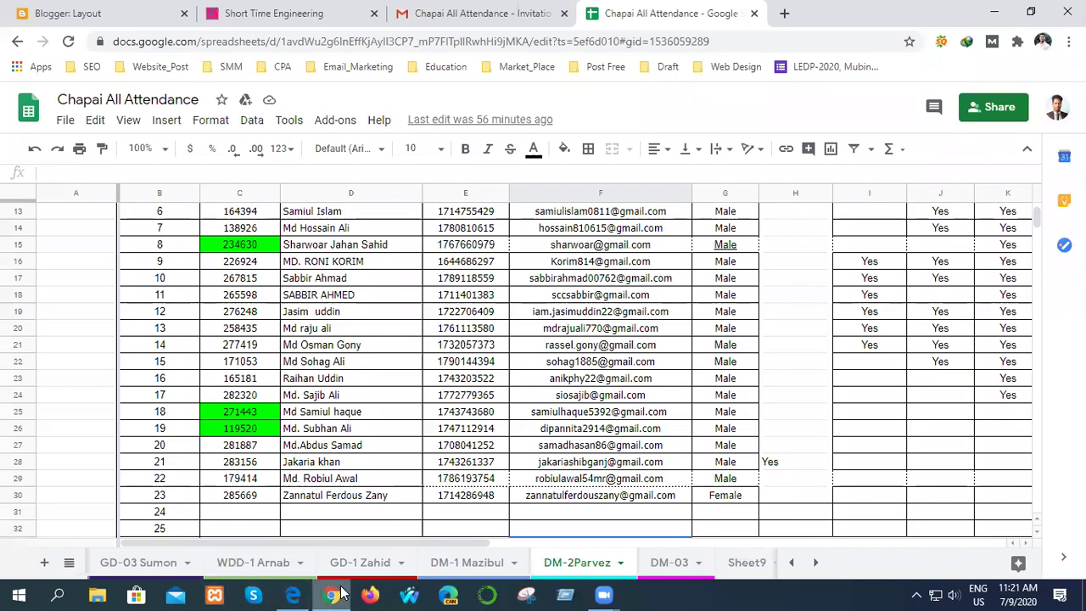
mouse_move(327, 594)
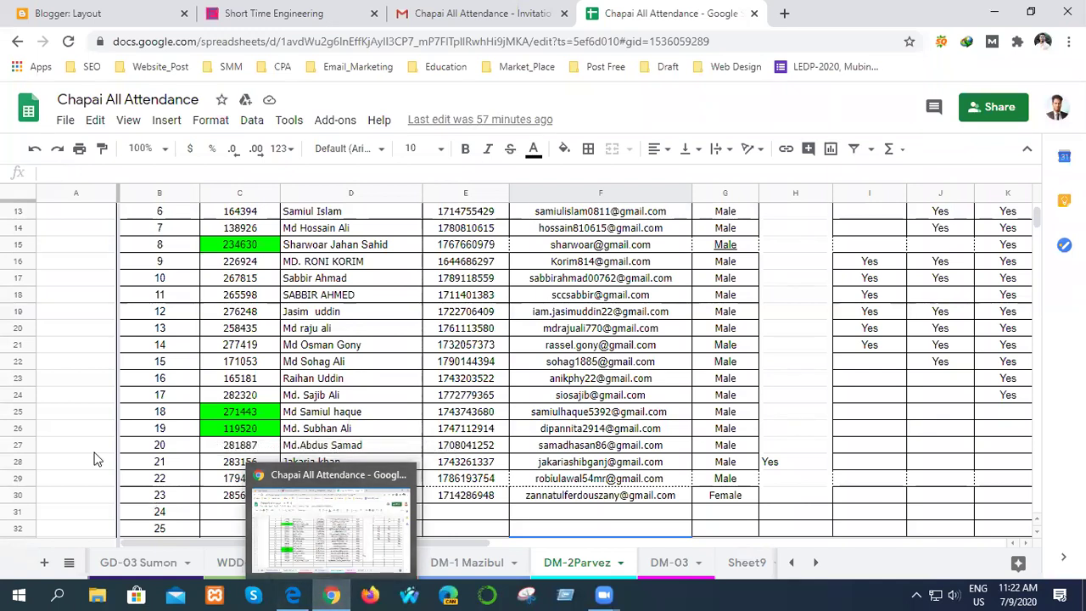
click(80, 430)
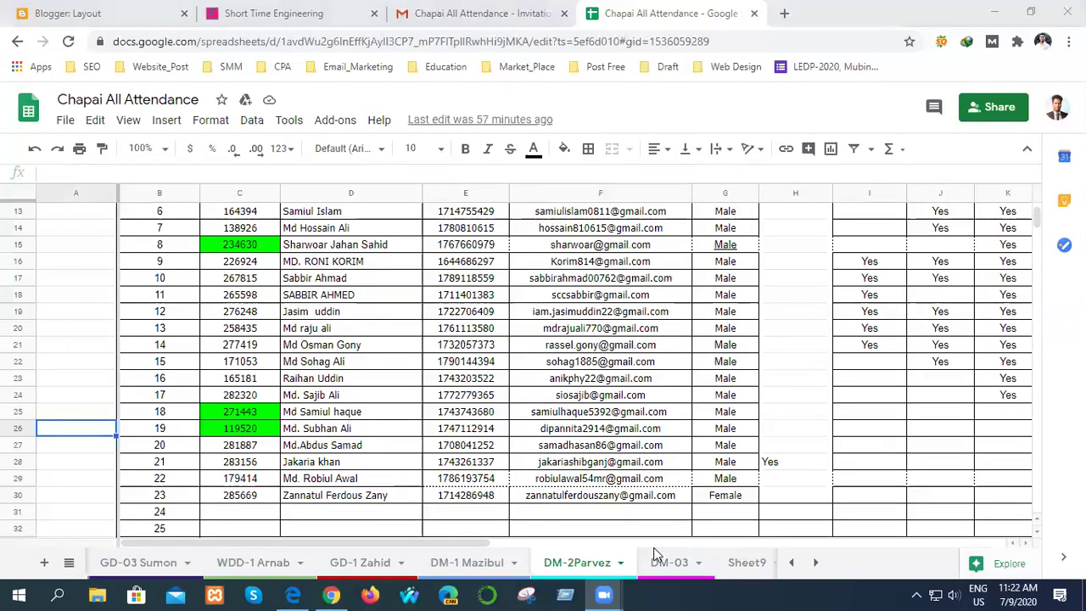
click(293, 594)
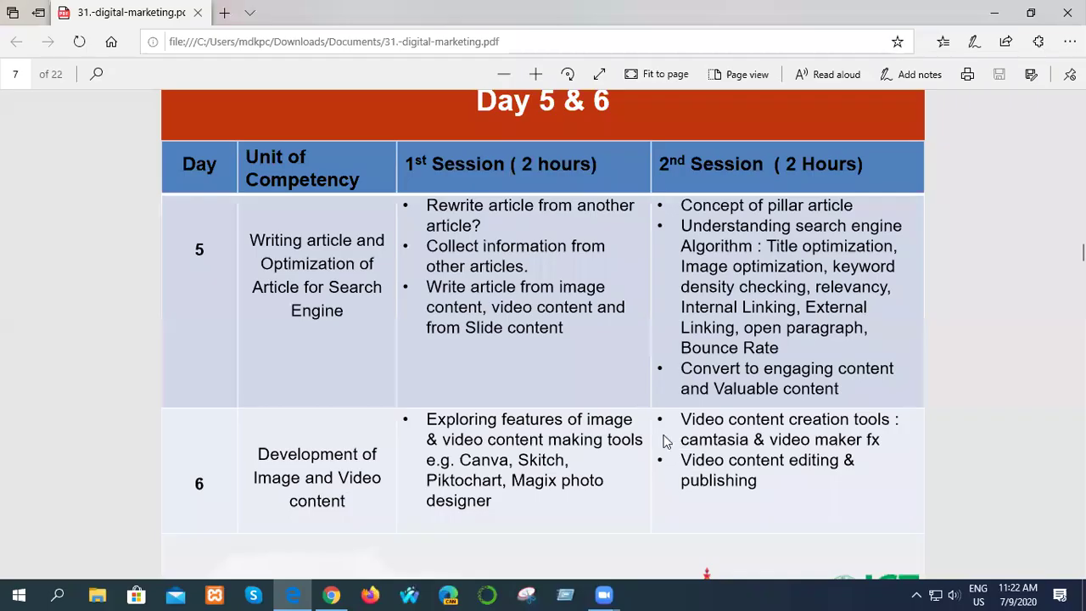
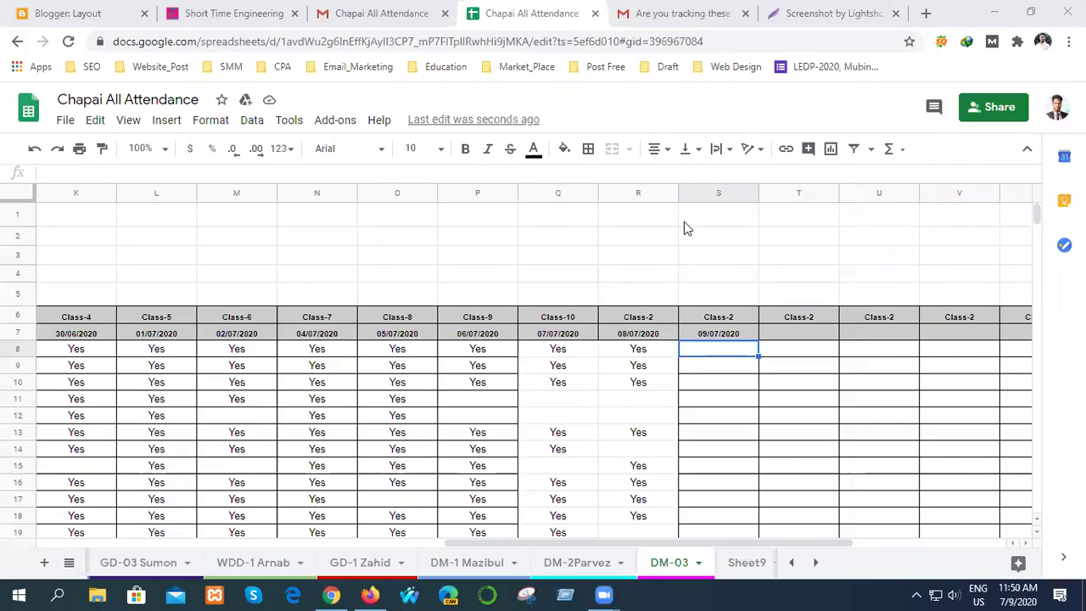
- Return to cell G8 on DM-03, then switch to the DM-2 batch attendance sheet
scroll(670, 297, down, 3)
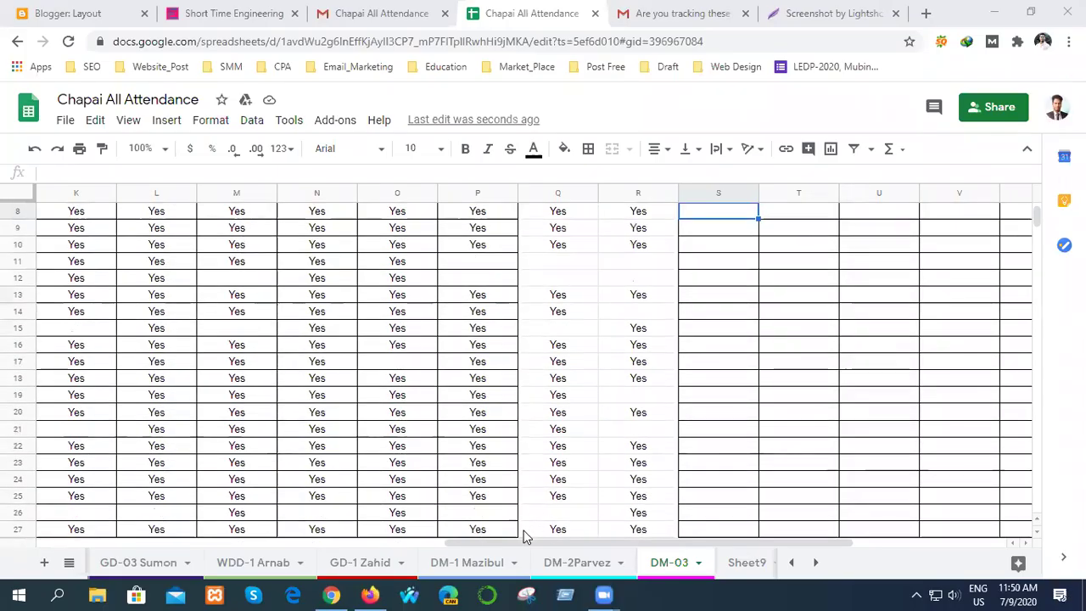
drag(518, 543, 234, 541)
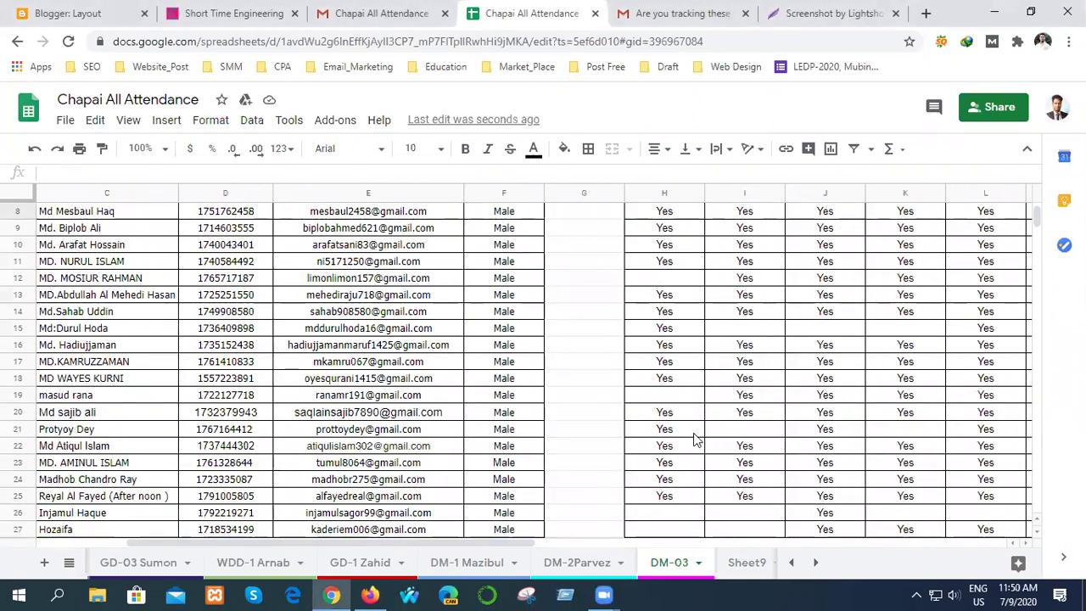
scroll(586, 438, up, 2)
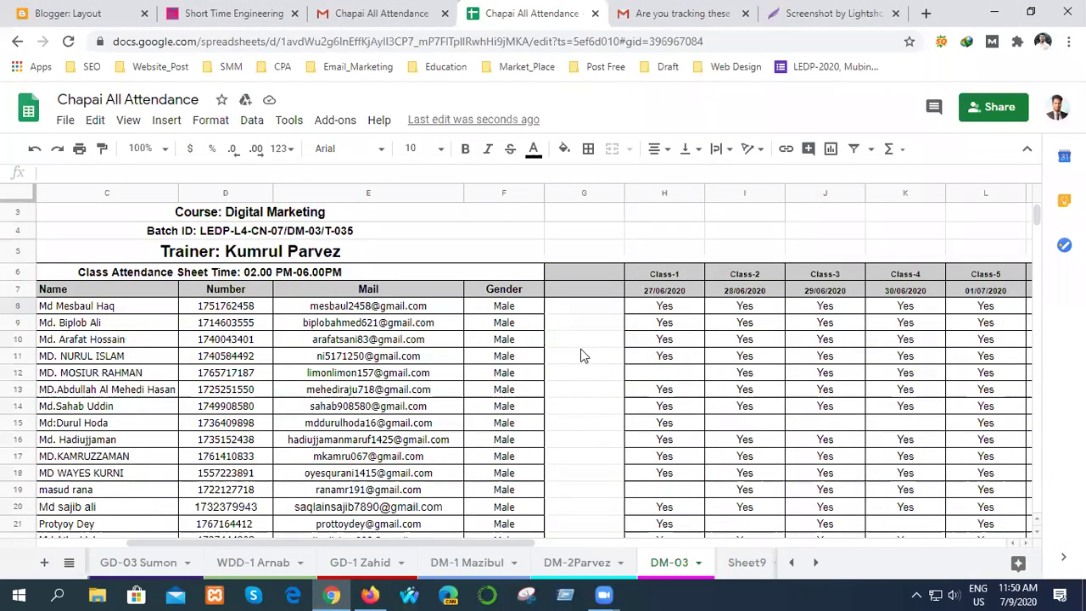
click(582, 308)
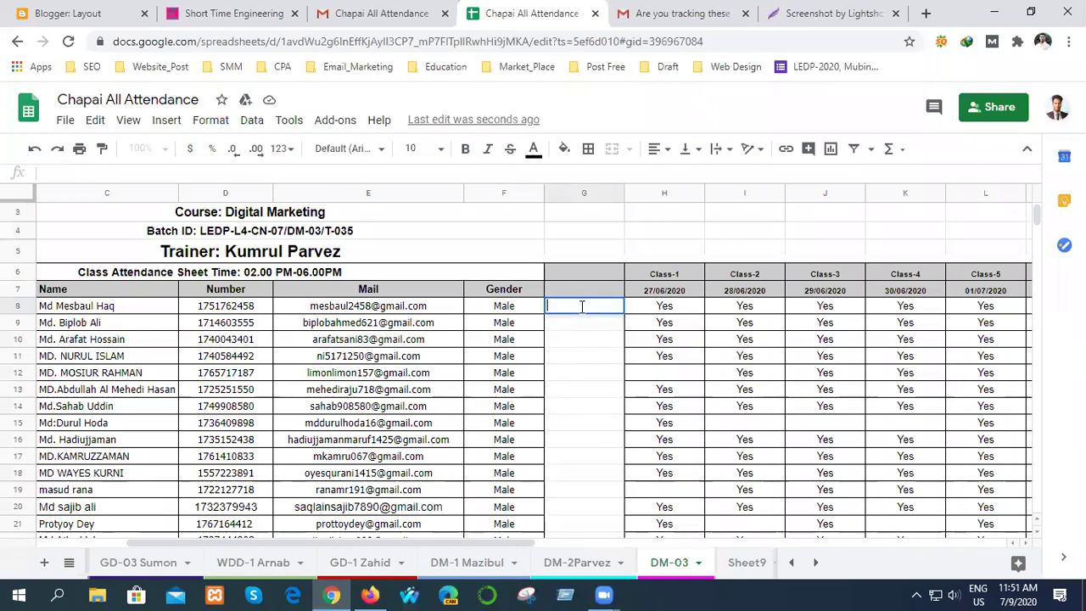
double_click(582, 306)
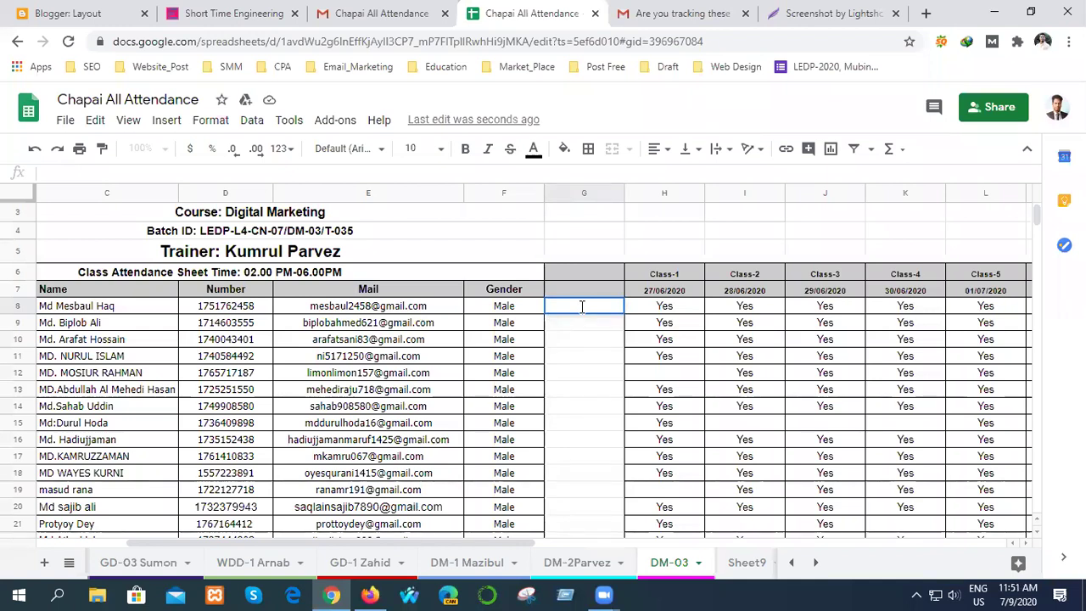
click(577, 562)
- Enter Yes in cells H8, H9 and H10 for serial numbers 1–3
scroll(806, 419, up, 4)
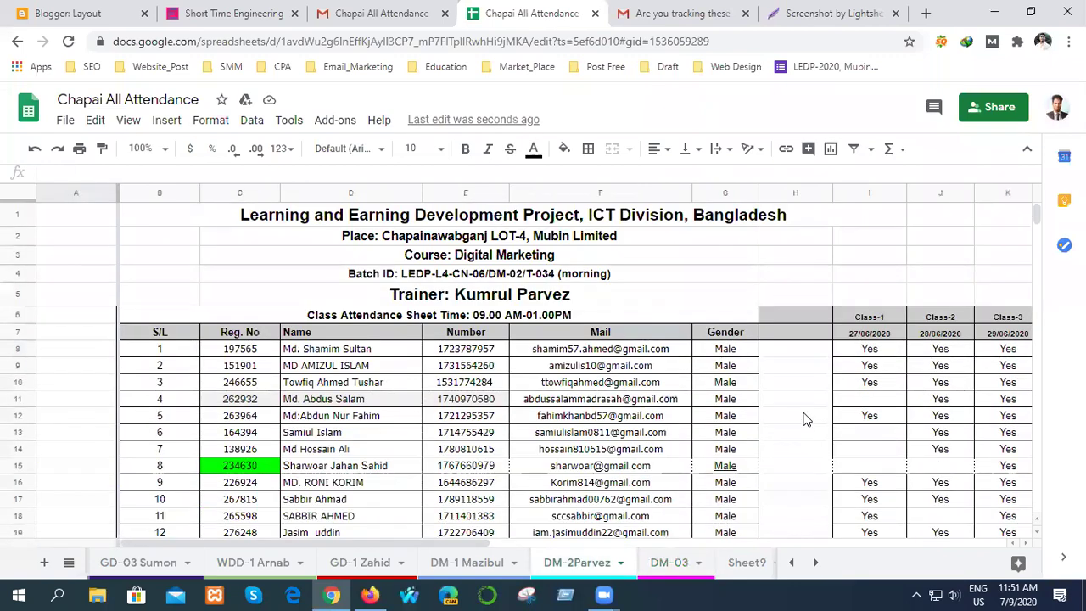
scroll(805, 416, down, 1)
scroll(801, 288, down, 2)
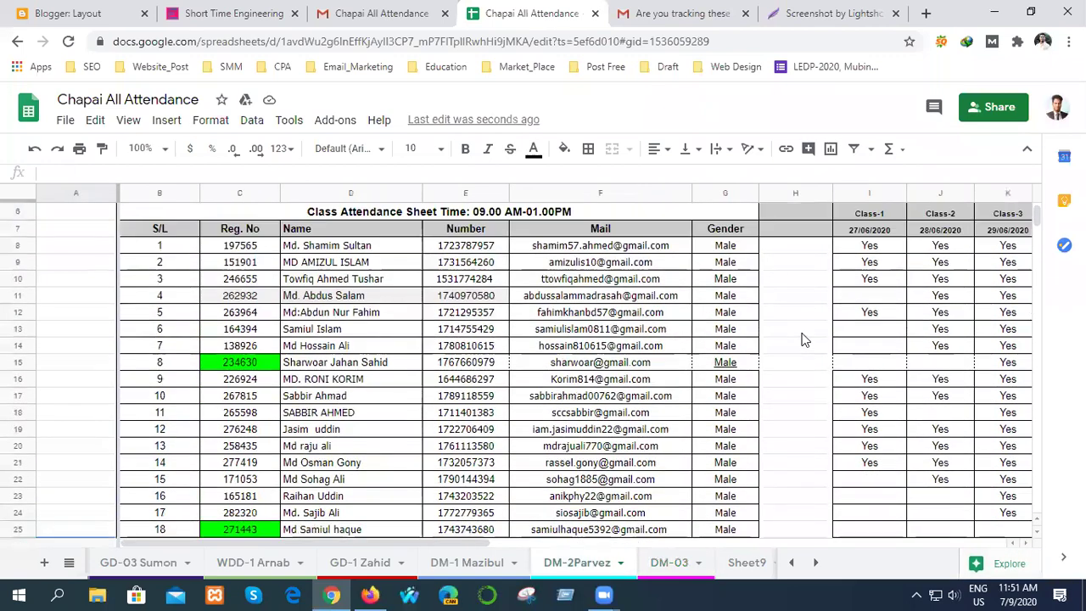
double_click(796, 245)
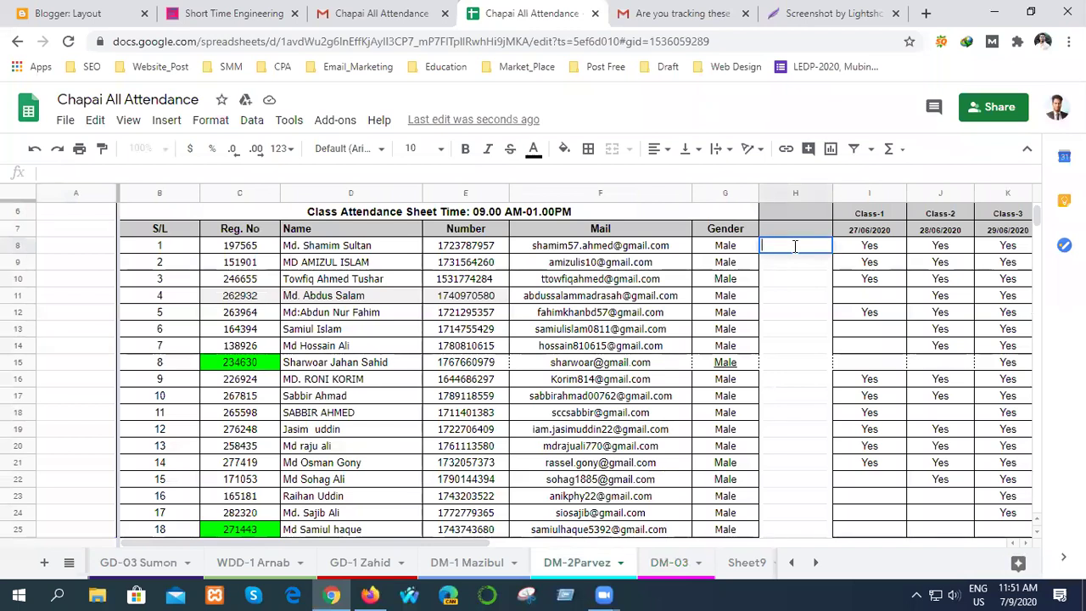
click(792, 266)
double_click(792, 265)
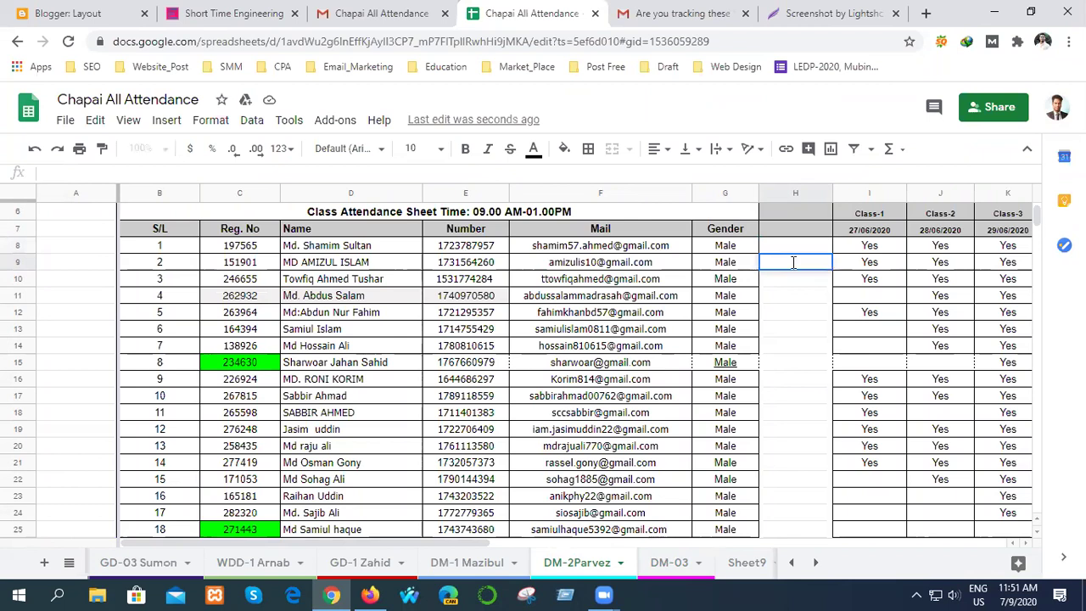
text(Yes)
click(787, 246)
double_click(786, 247)
text(Yes)
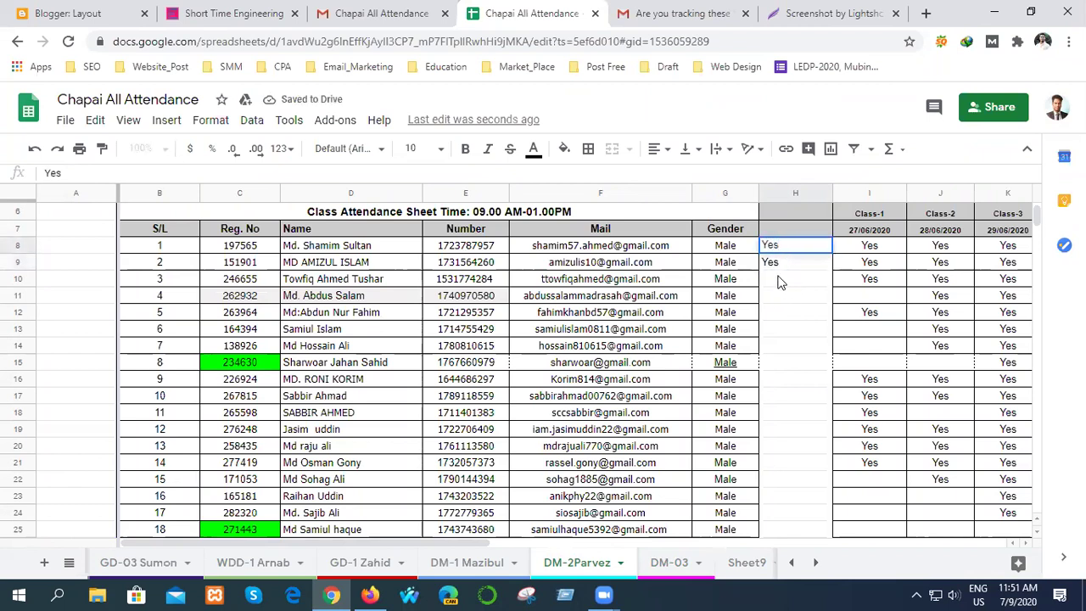
click(780, 281)
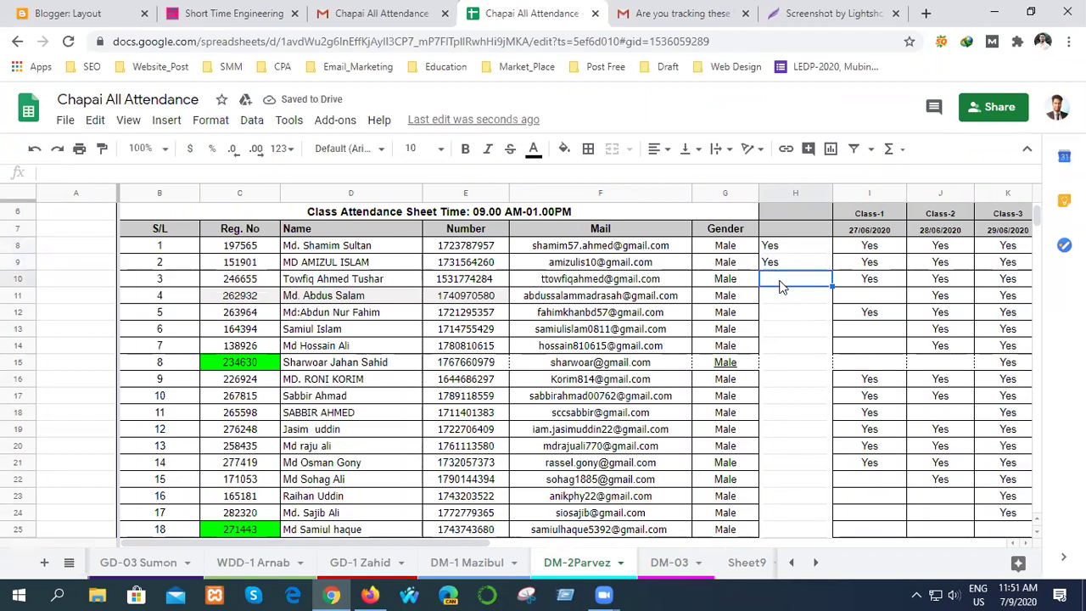
double_click(783, 281)
text(Yes)
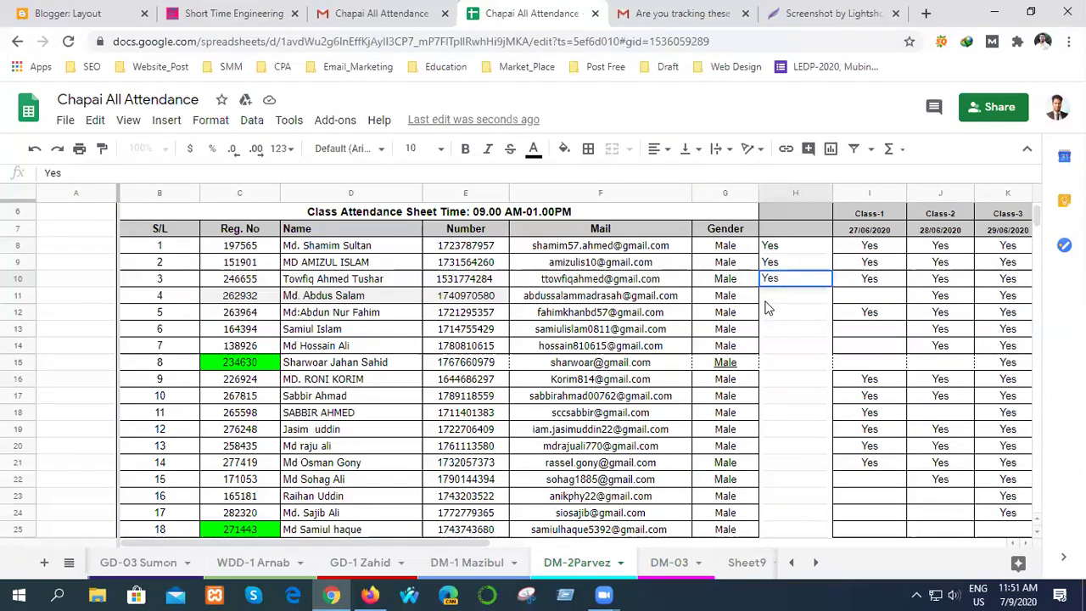
click(767, 299)
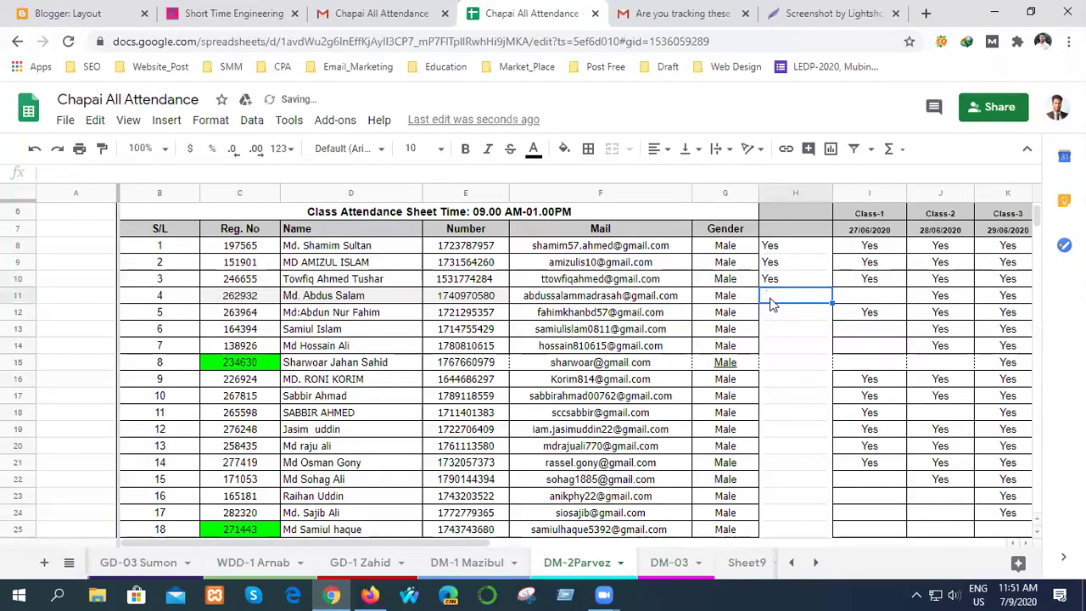
- Enter Yes in cells H12 through H15 for serial numbers 5–8, skipping row 11
click(779, 318)
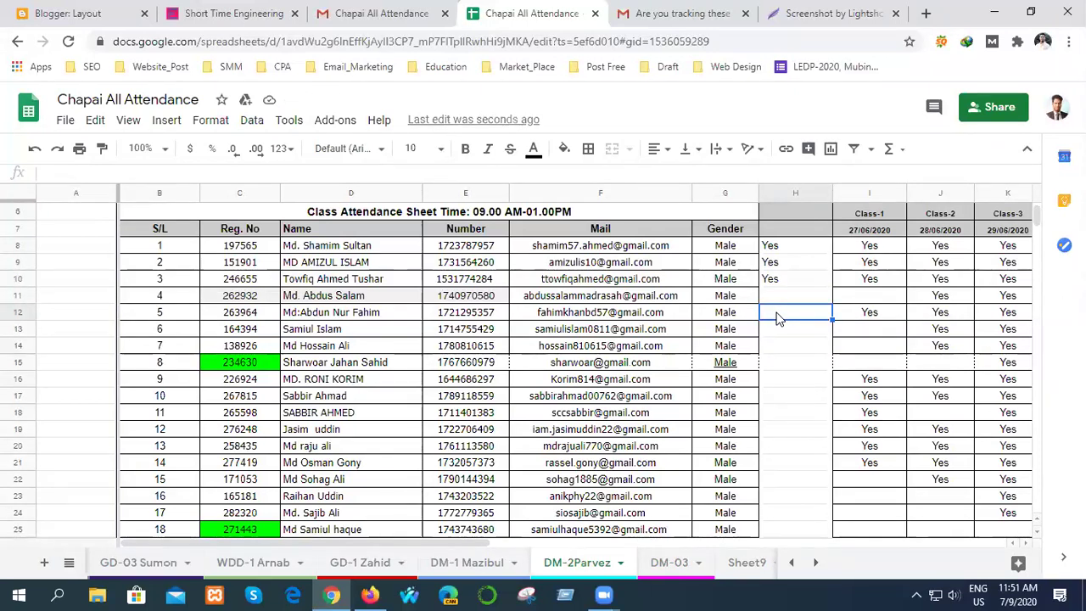
double_click(777, 312)
text(Yes)
click(782, 337)
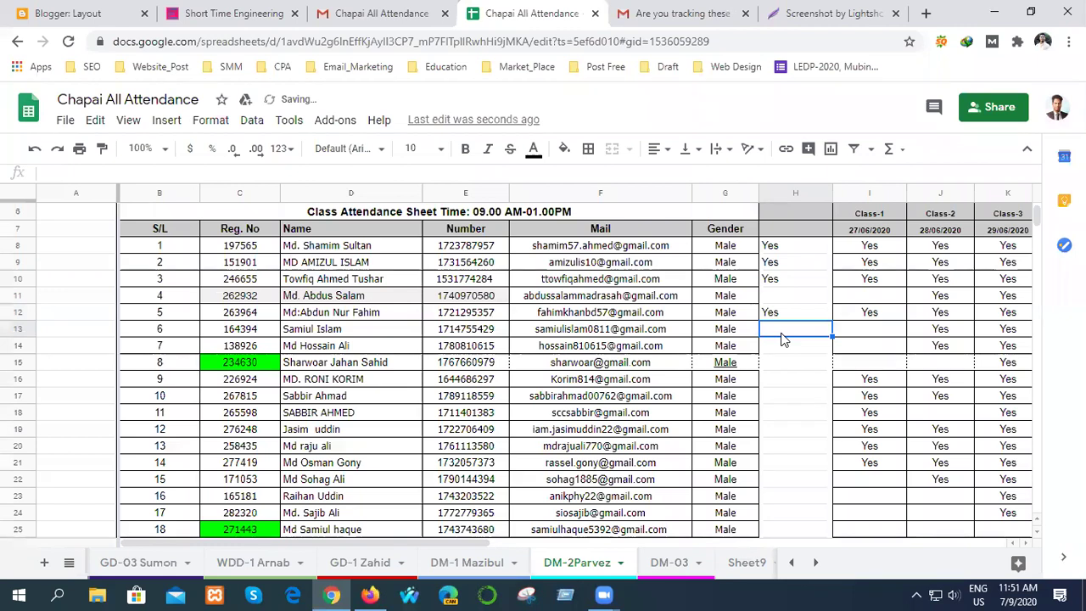
double_click(783, 333)
text(Yes)
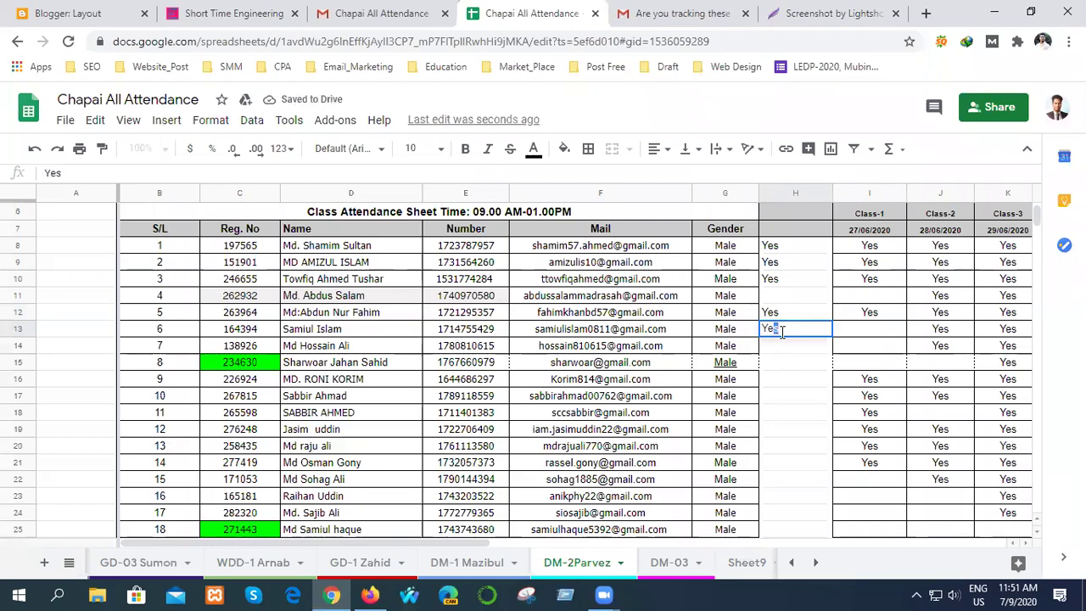
click(775, 346)
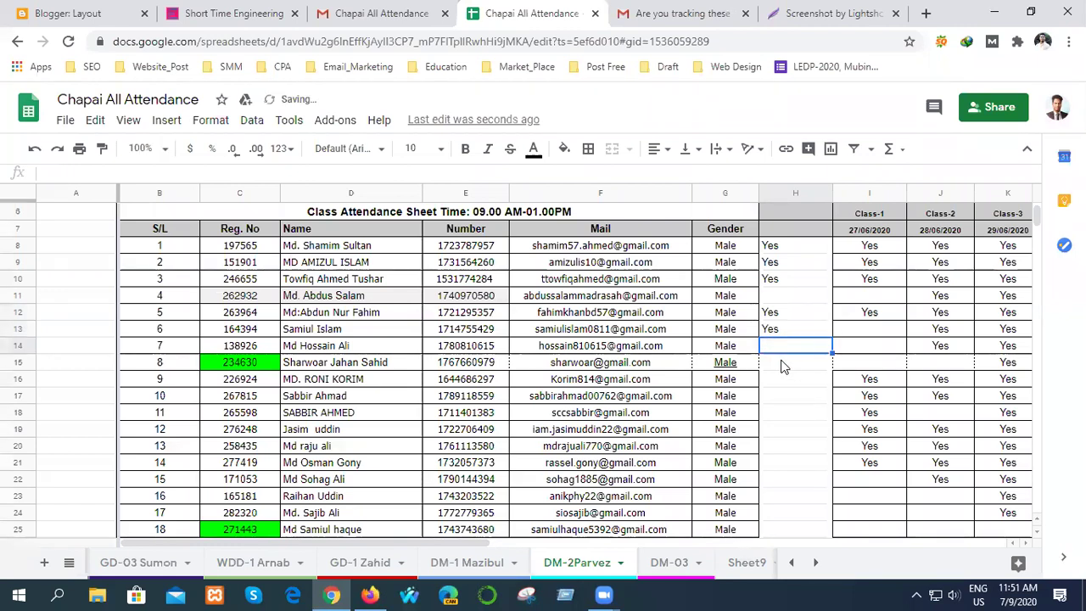
scroll(786, 388, down, 2)
double_click(779, 263)
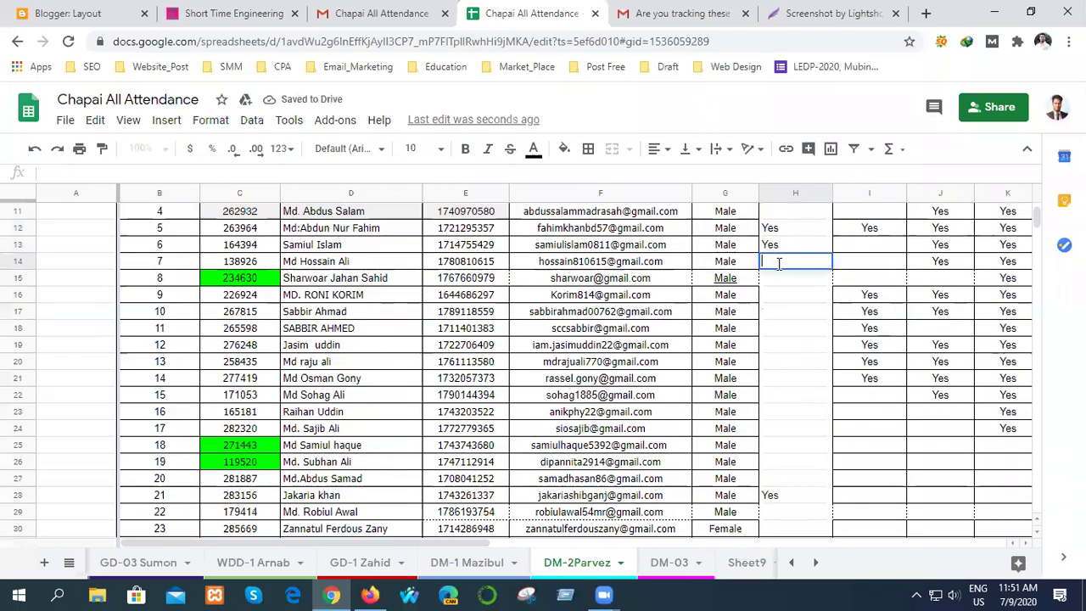
text(Yes)
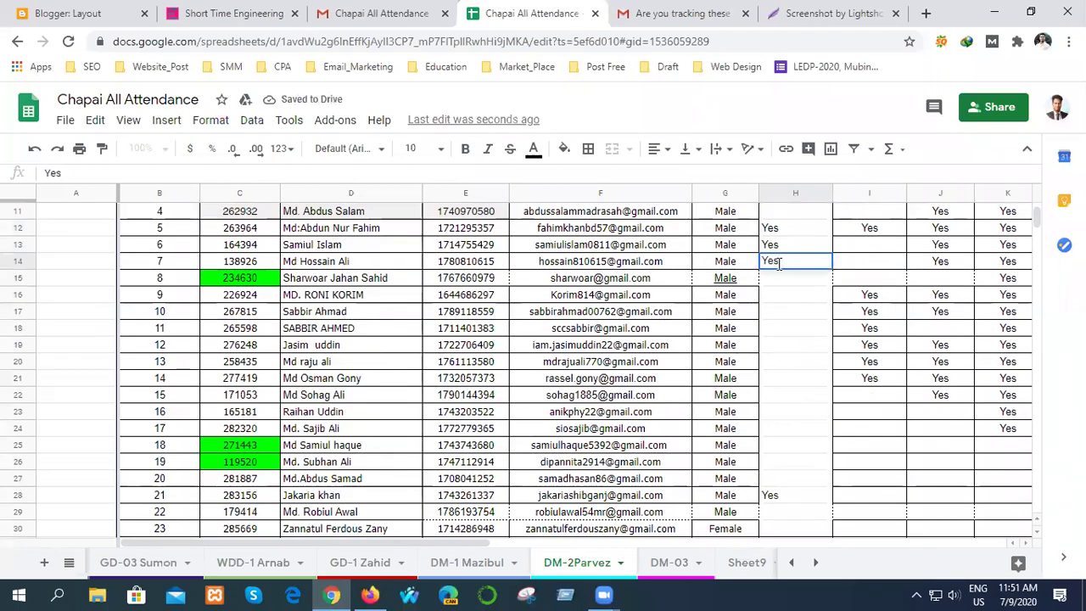
click(781, 280)
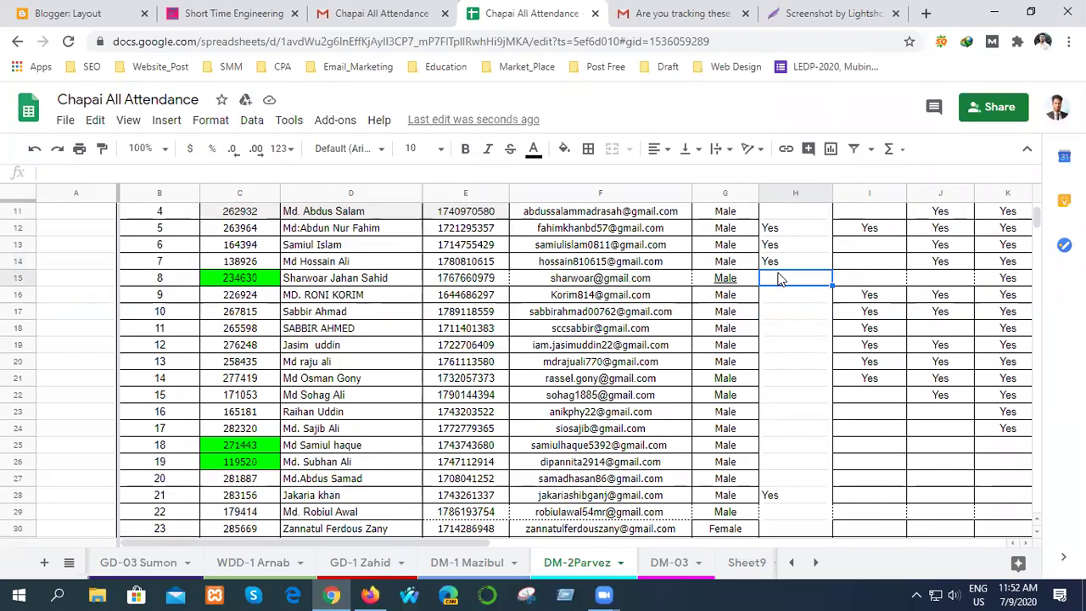
double_click(782, 278)
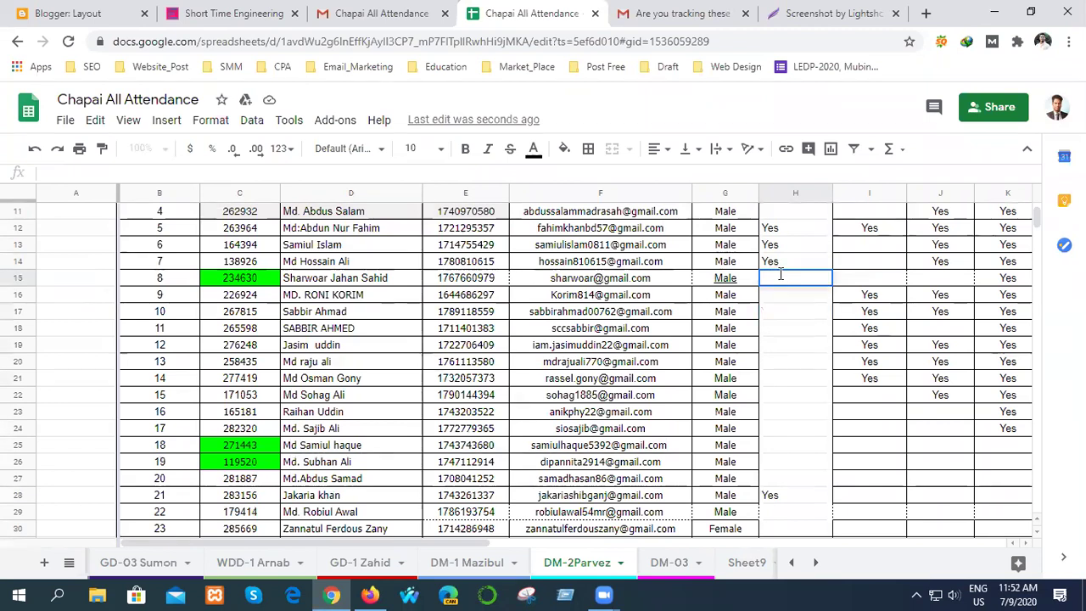
text(Yes)
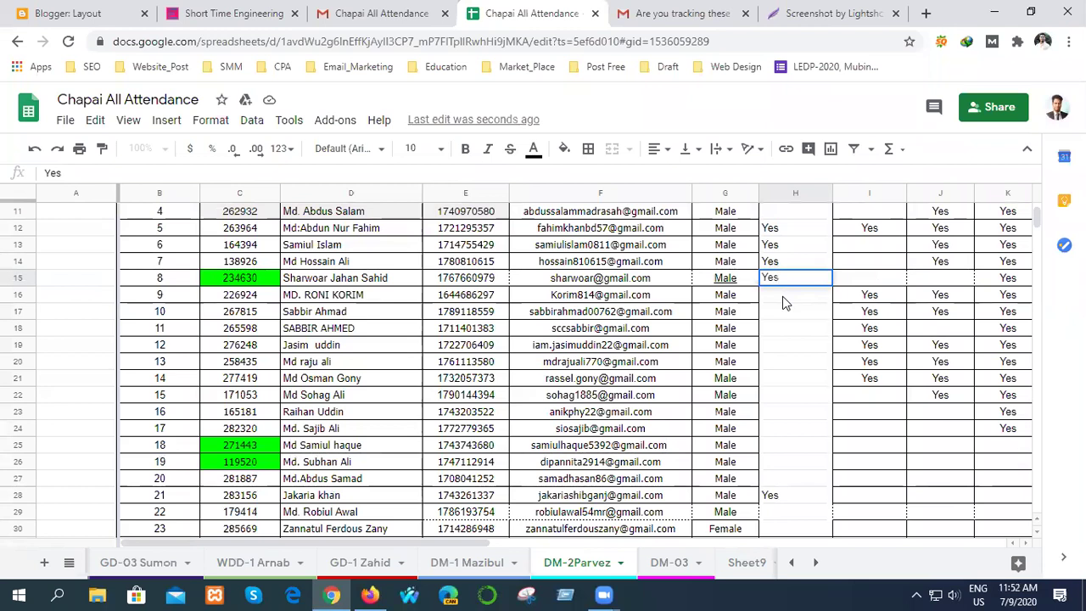
key(Return)
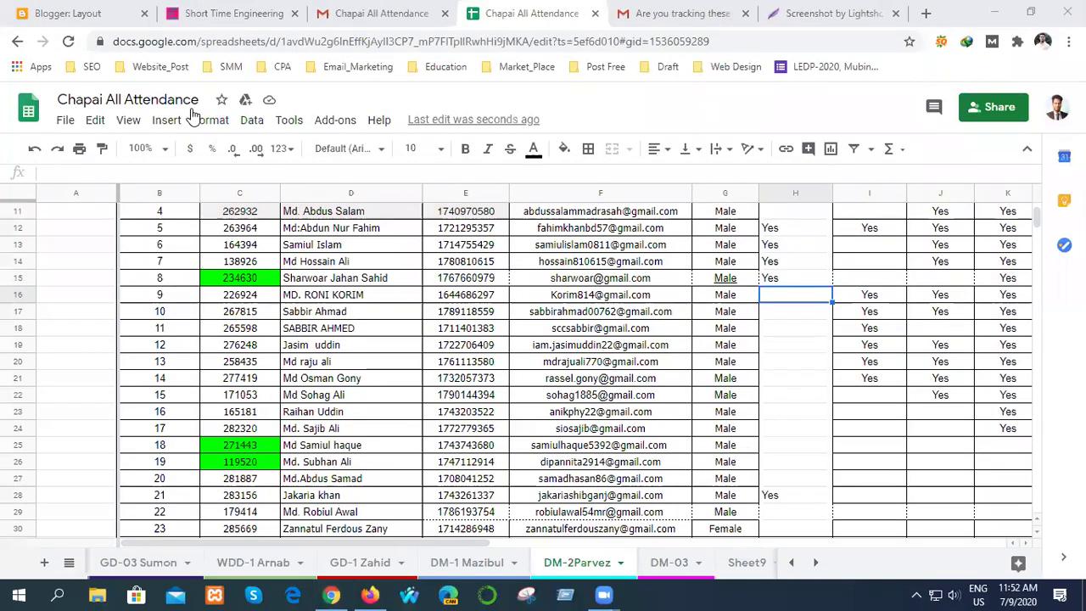
- Replace the registration number in C15 with the pasted new number
click(256, 280)
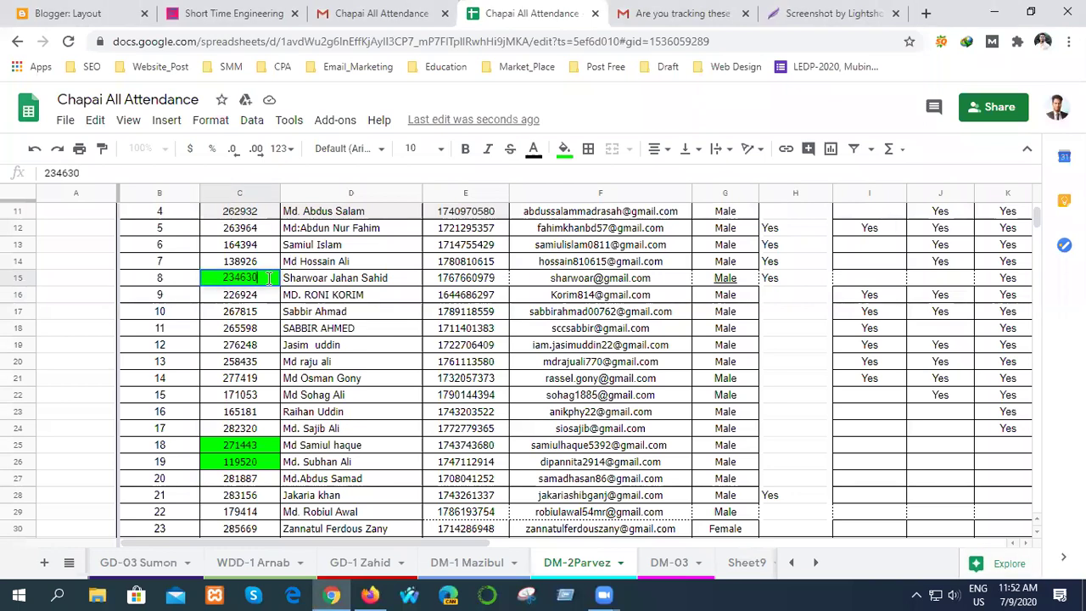
key(BackSpace)
key(BackSpace)
key(BackSpace)
key(BackSpace)
key(BackSpace)
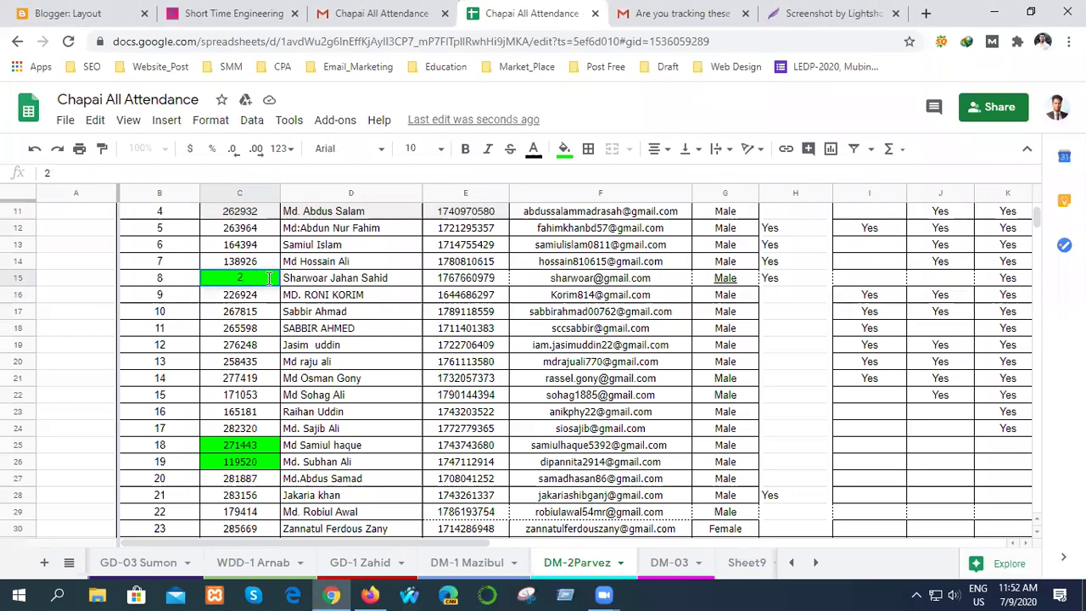
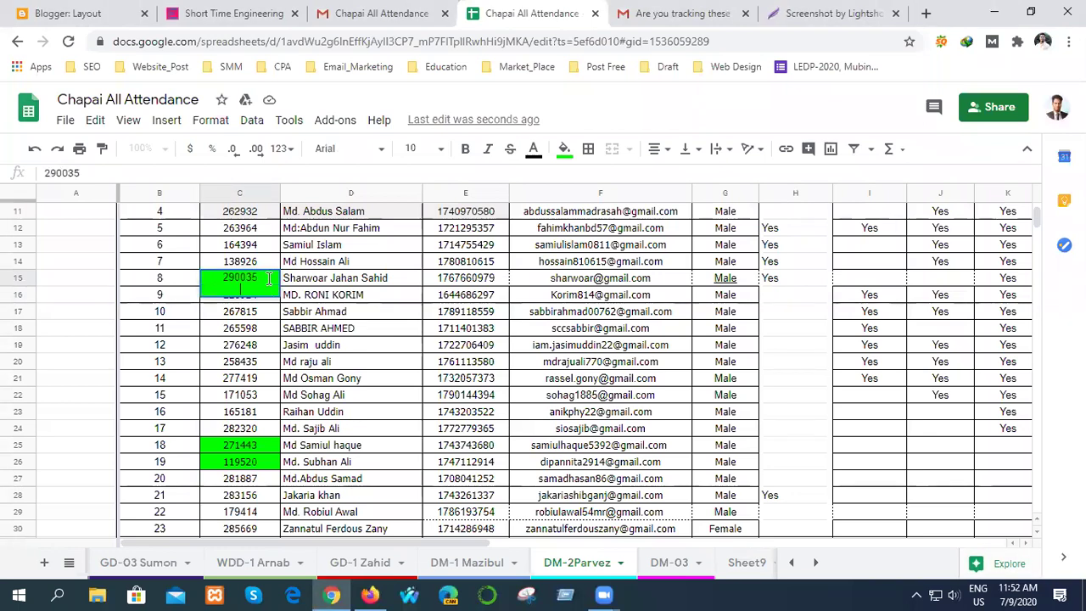
key(BackSpace)
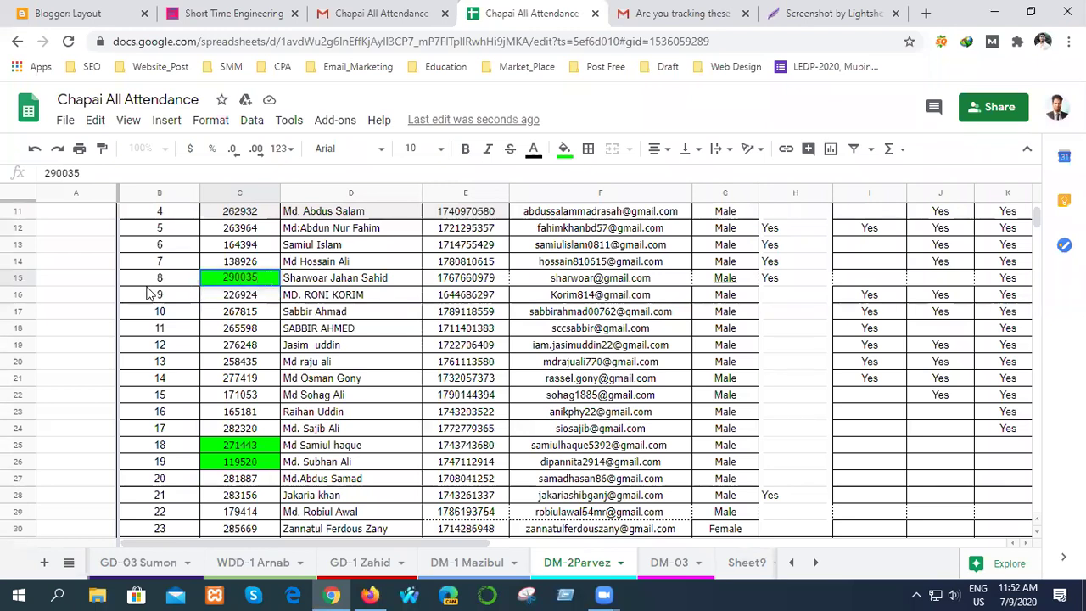
click(101, 294)
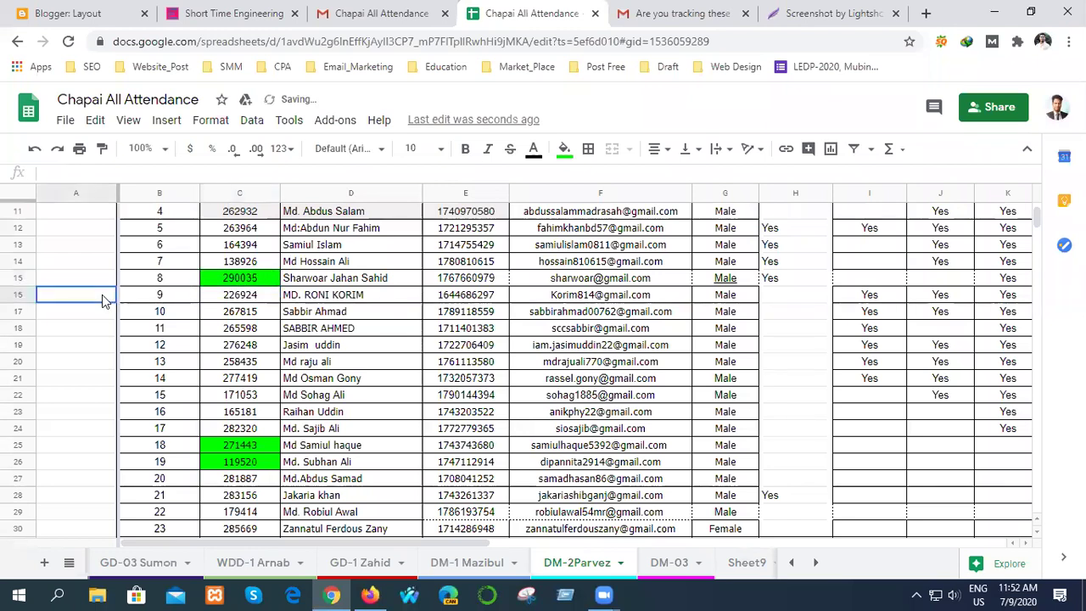
- Set C15's fill colour to white, removing the green highlight
click(262, 279)
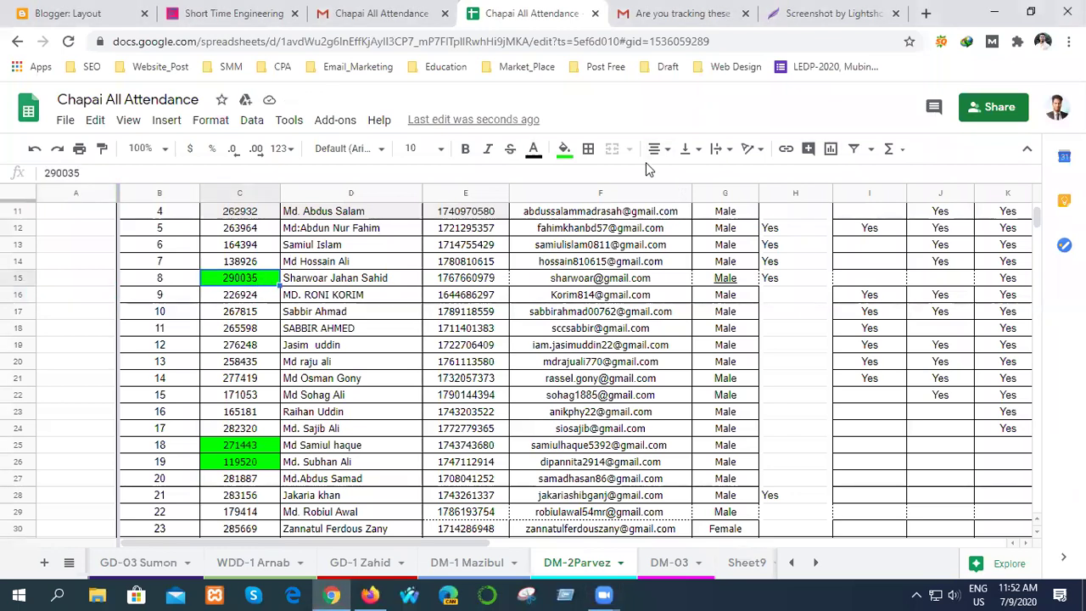
click(564, 149)
click(728, 204)
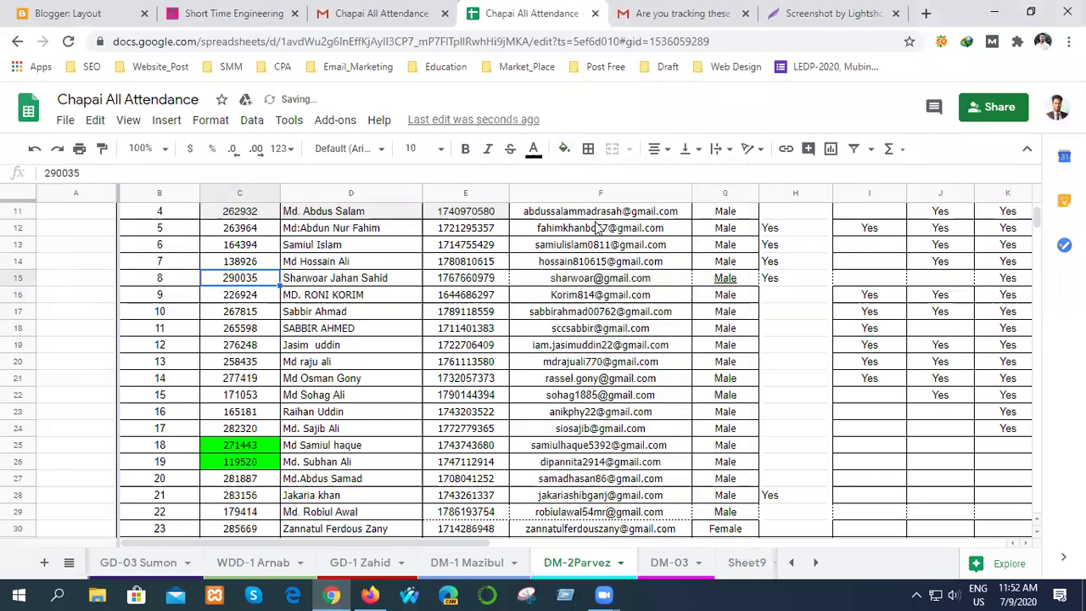
click(187, 297)
click(72, 268)
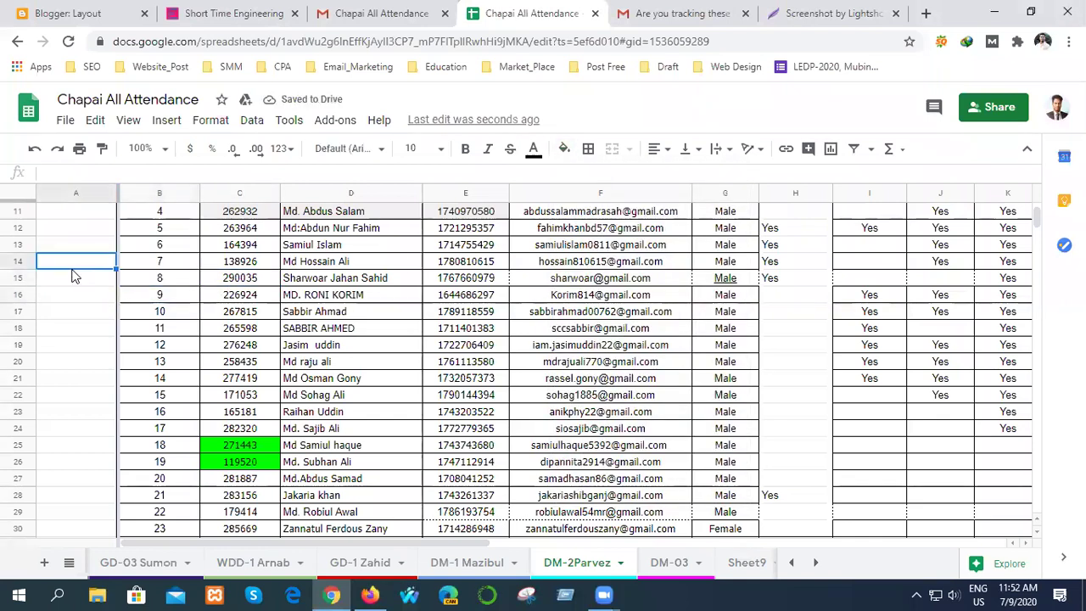
- Enter Yes in attendance cells H16, H17, H19 and H21
double_click(792, 296)
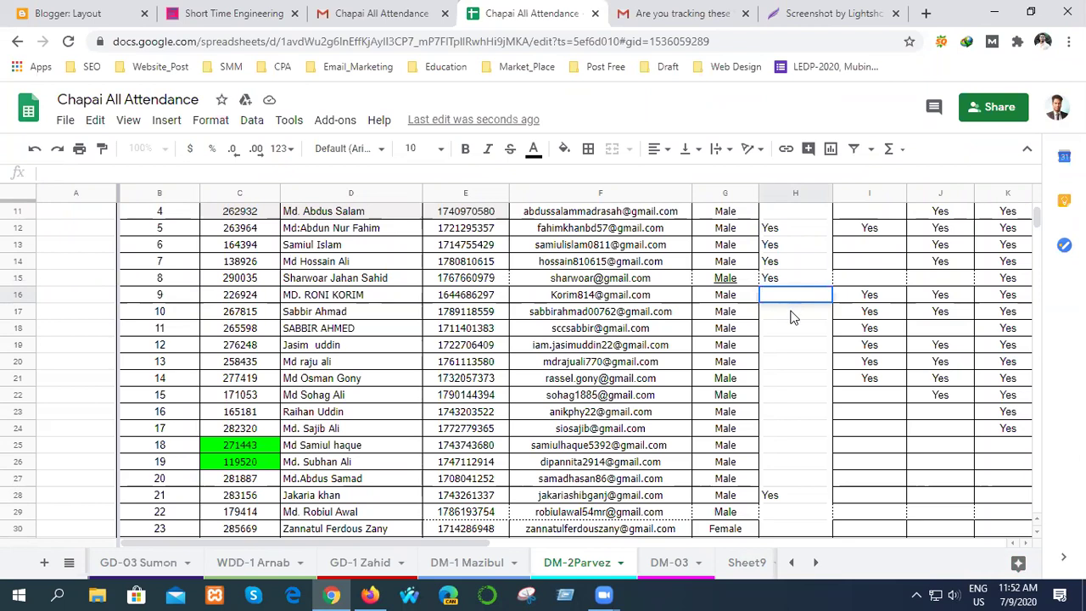
click(791, 317)
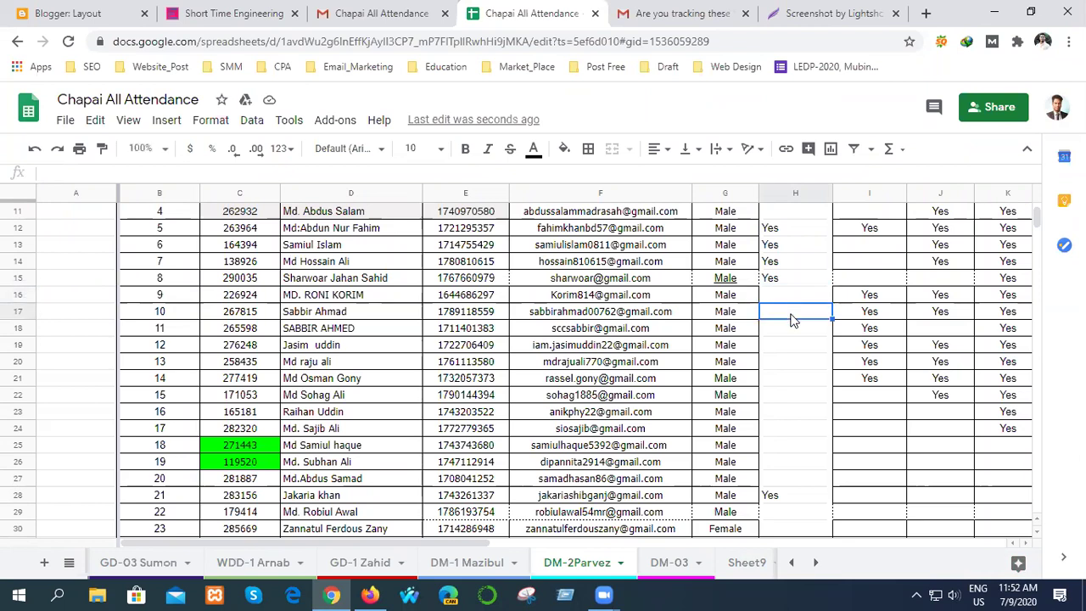
double_click(790, 315)
text(Yes)
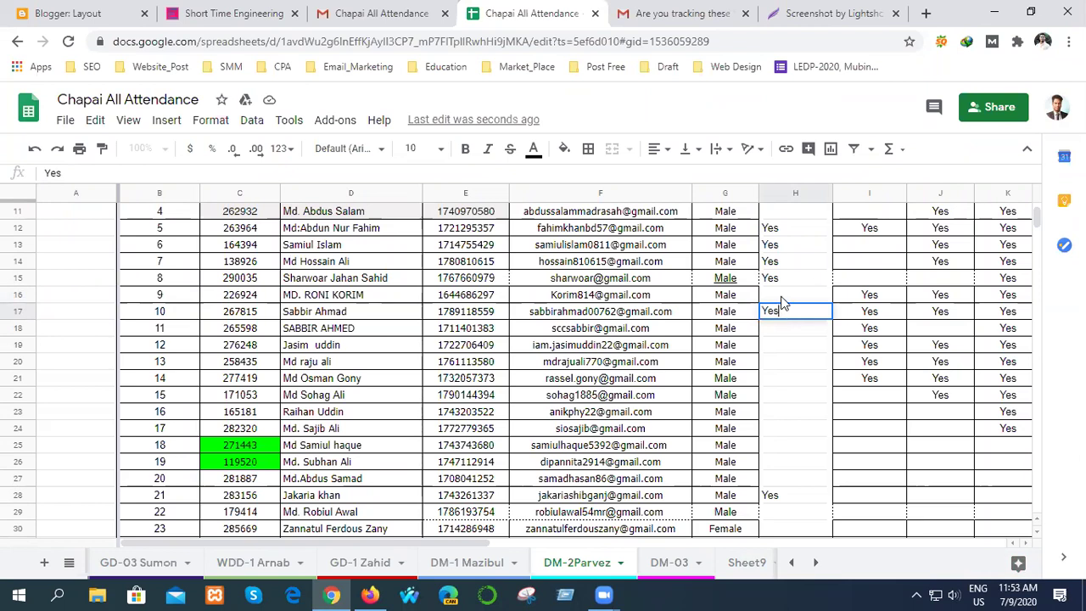
click(782, 303)
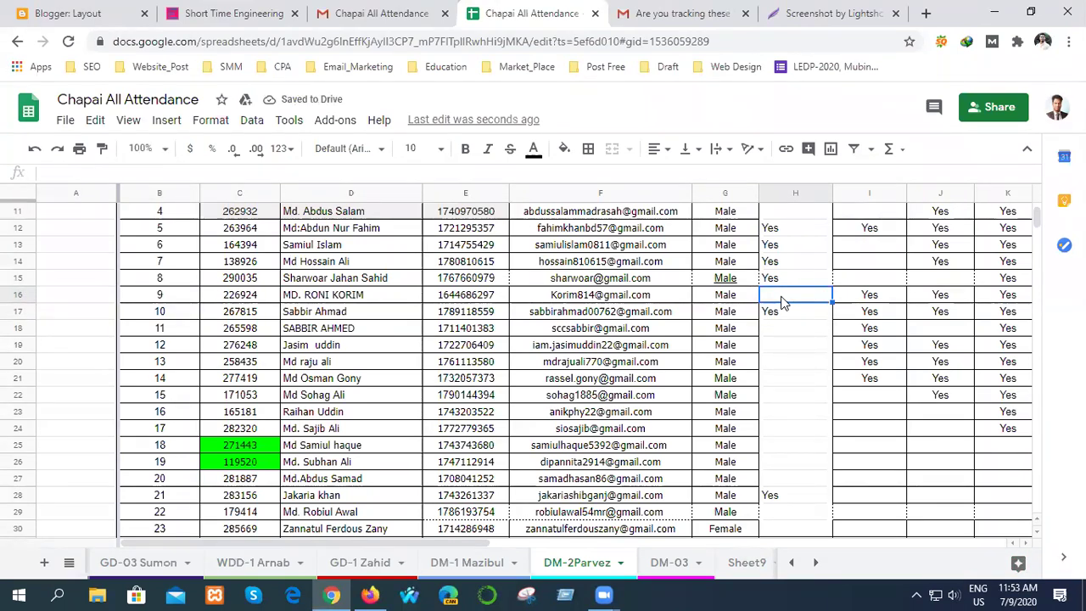
double_click(782, 295)
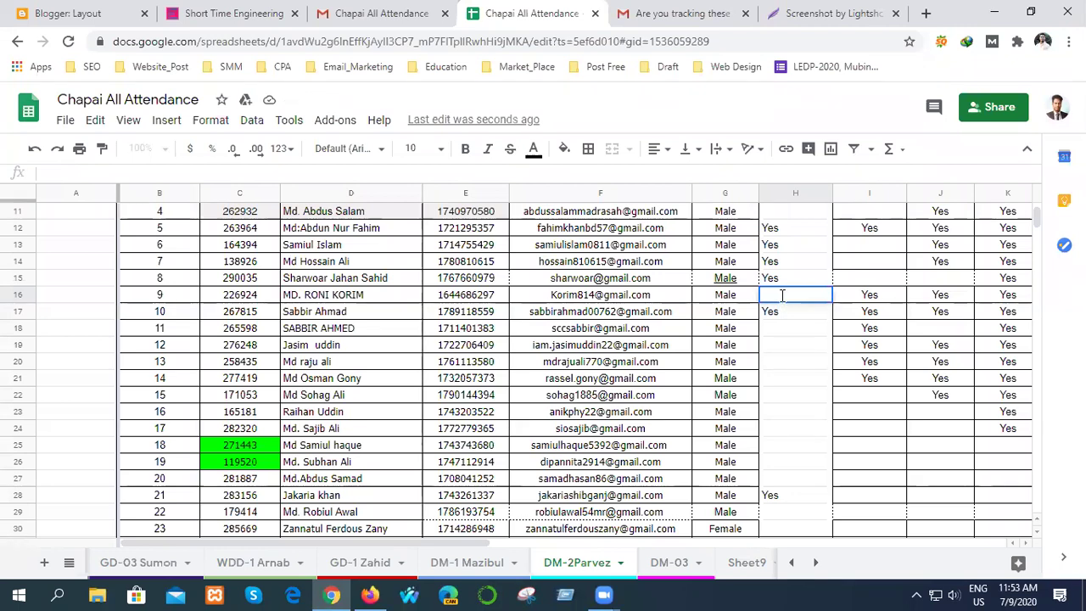
text(Yes)
click(775, 329)
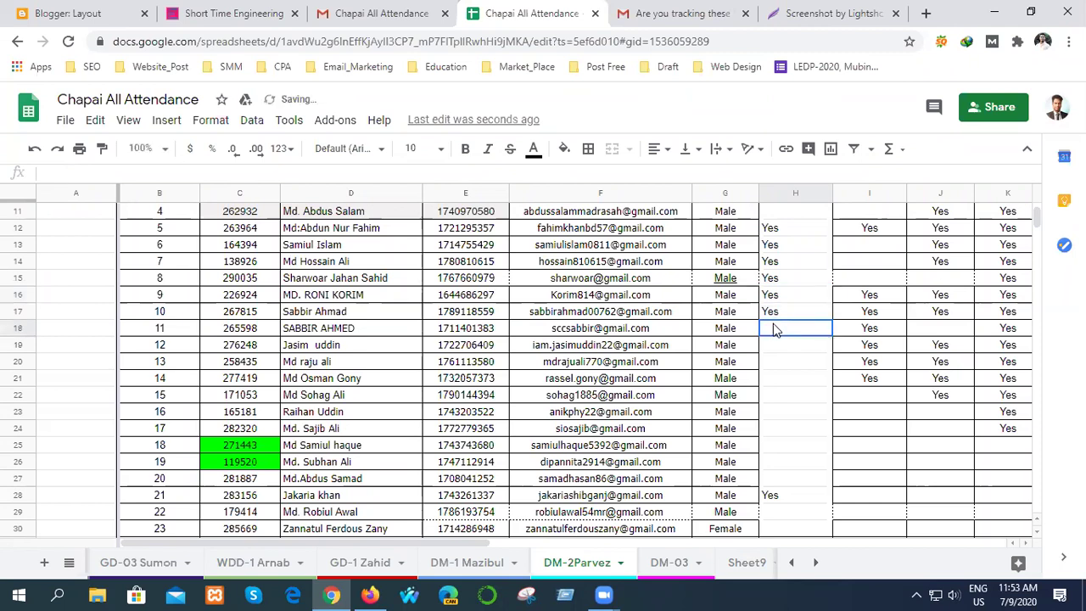
click(781, 347)
double_click(781, 346)
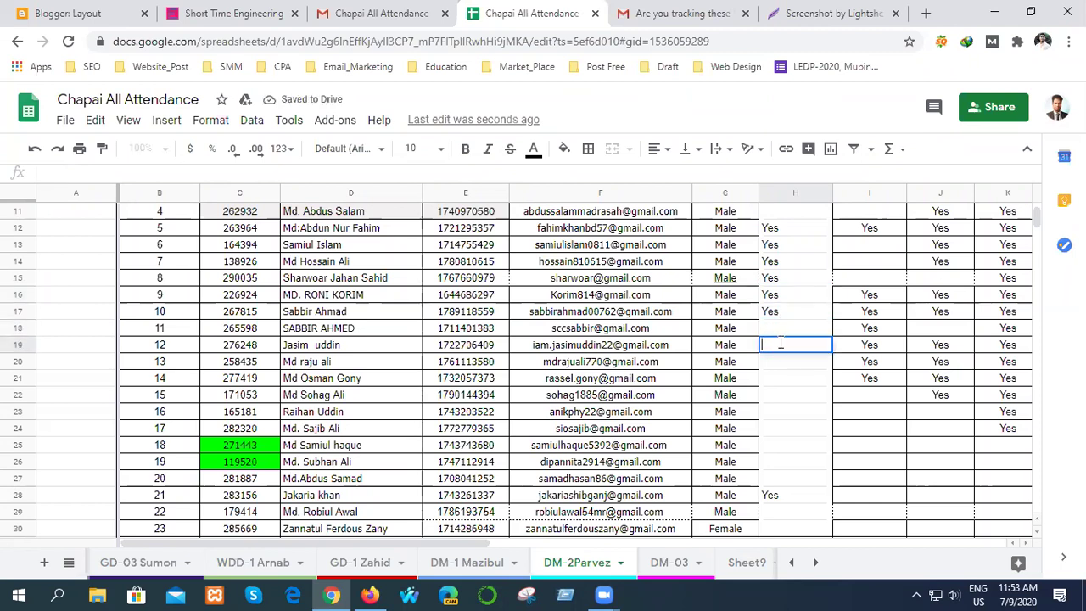
text(Yes)
click(782, 368)
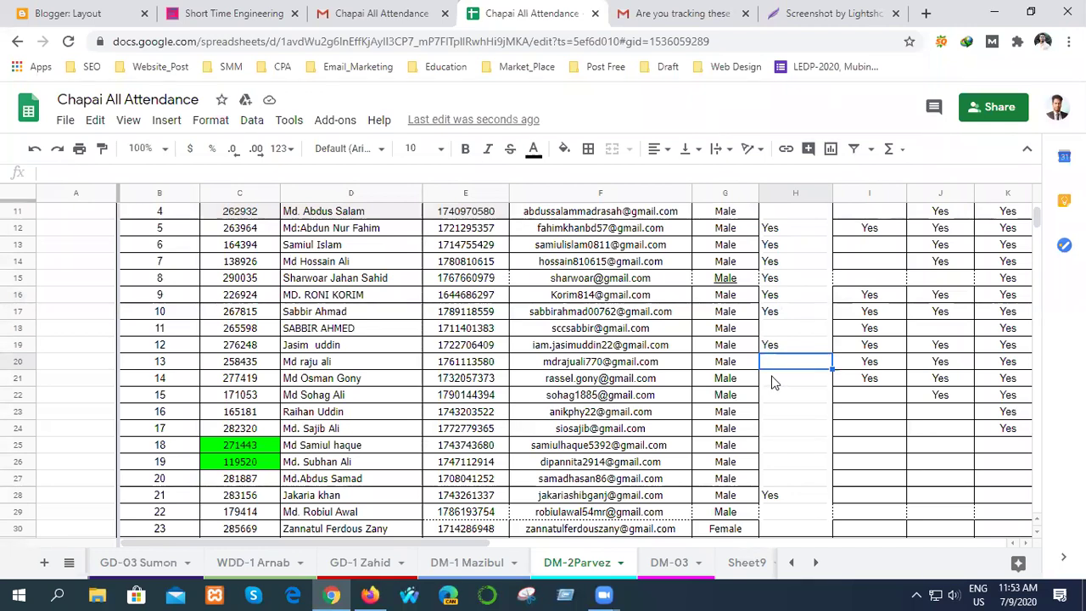
click(773, 382)
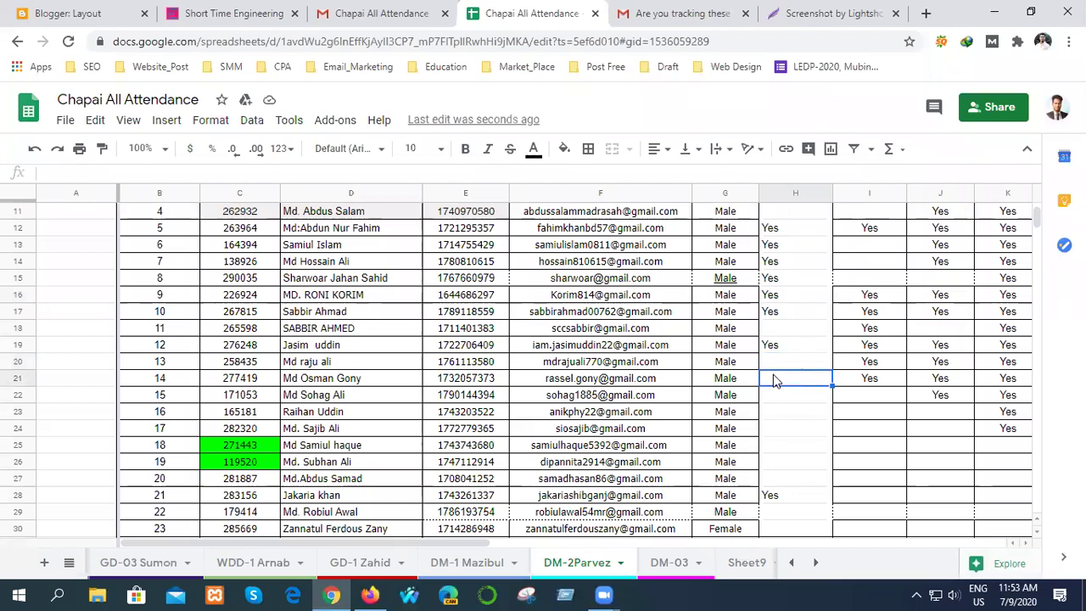
double_click(772, 379)
text(Yes)
click(771, 398)
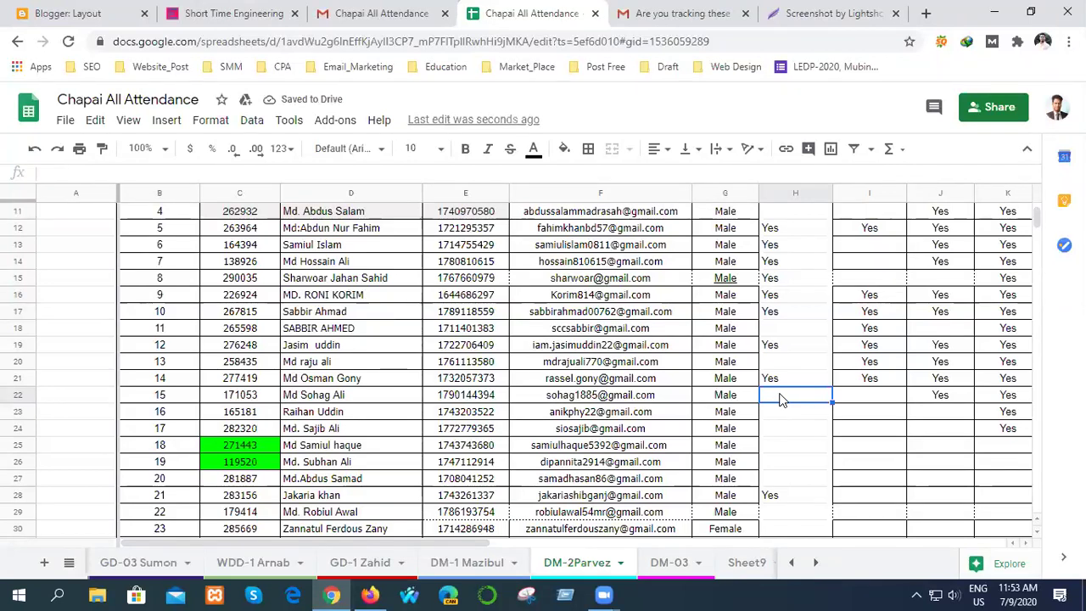
- Enter Yes in attendance cells H24, H25, H26 and H29
click(782, 415)
click(783, 433)
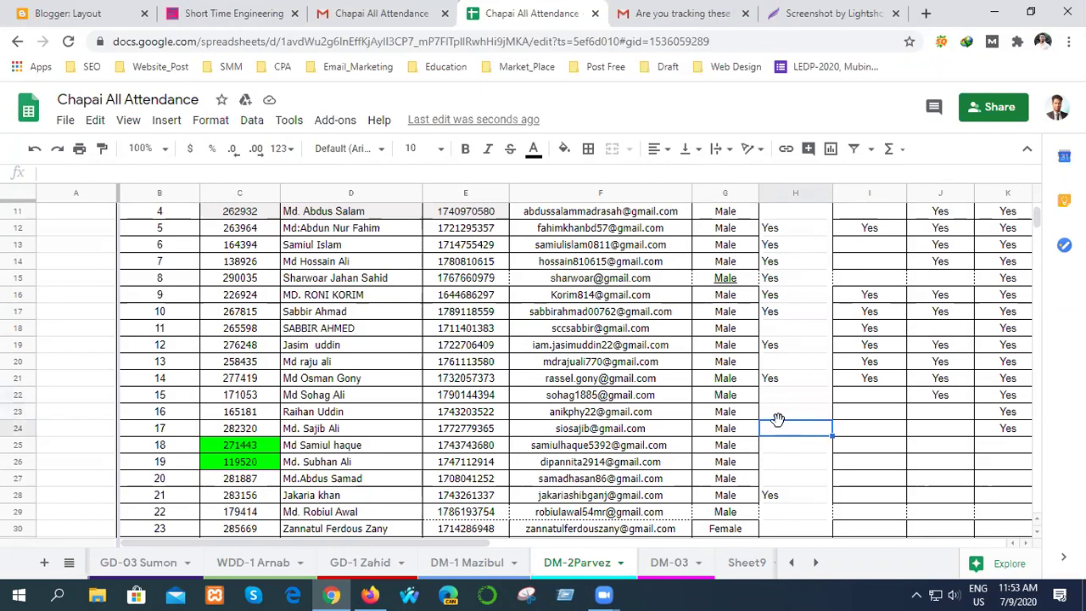
double_click(781, 428)
text(Yes)
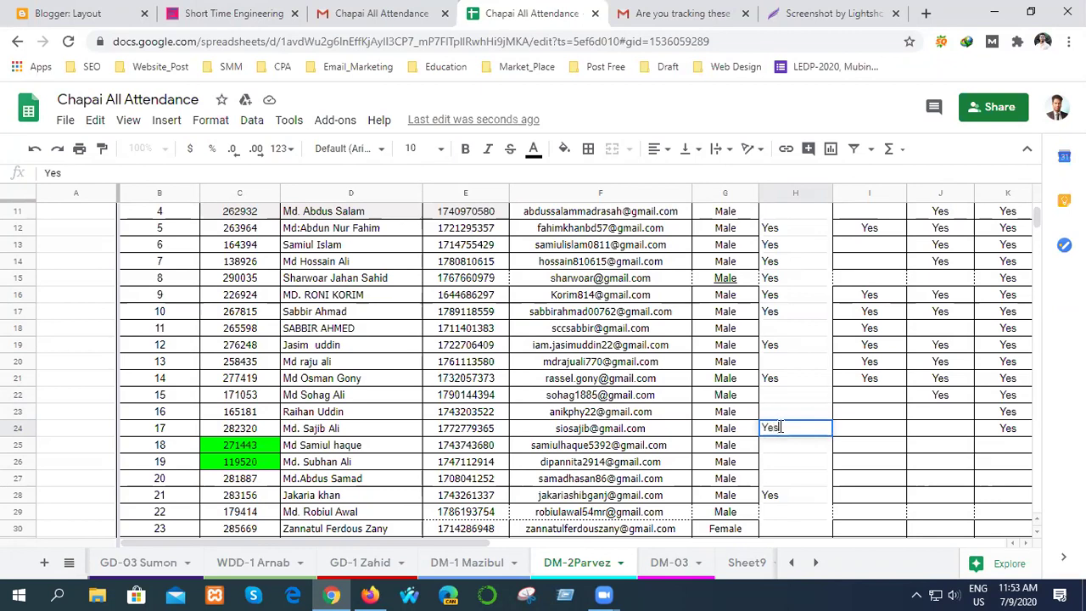
click(771, 447)
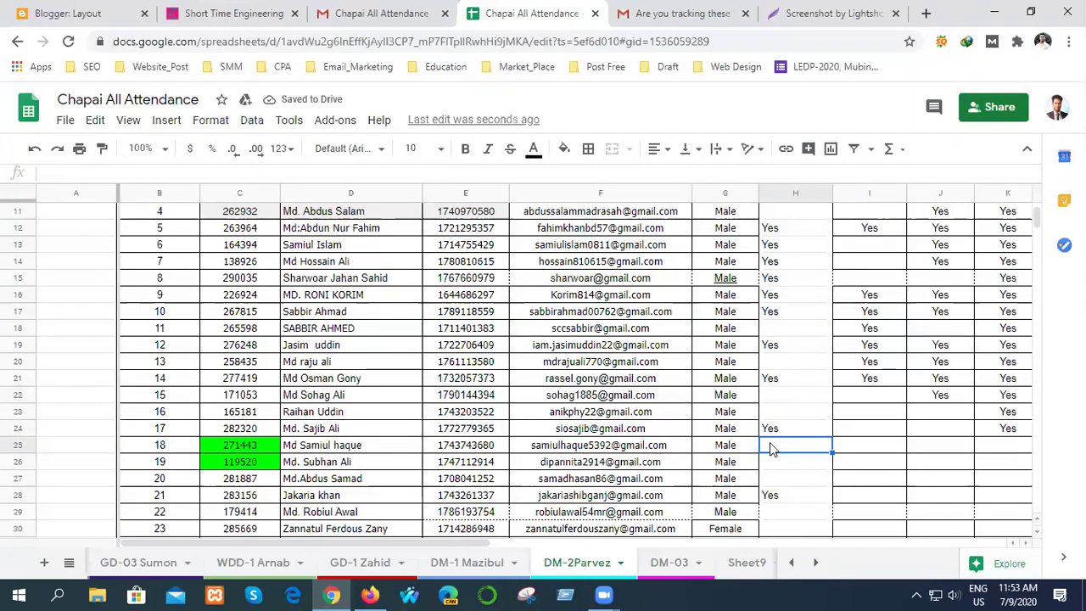
scroll(787, 474, down, 1)
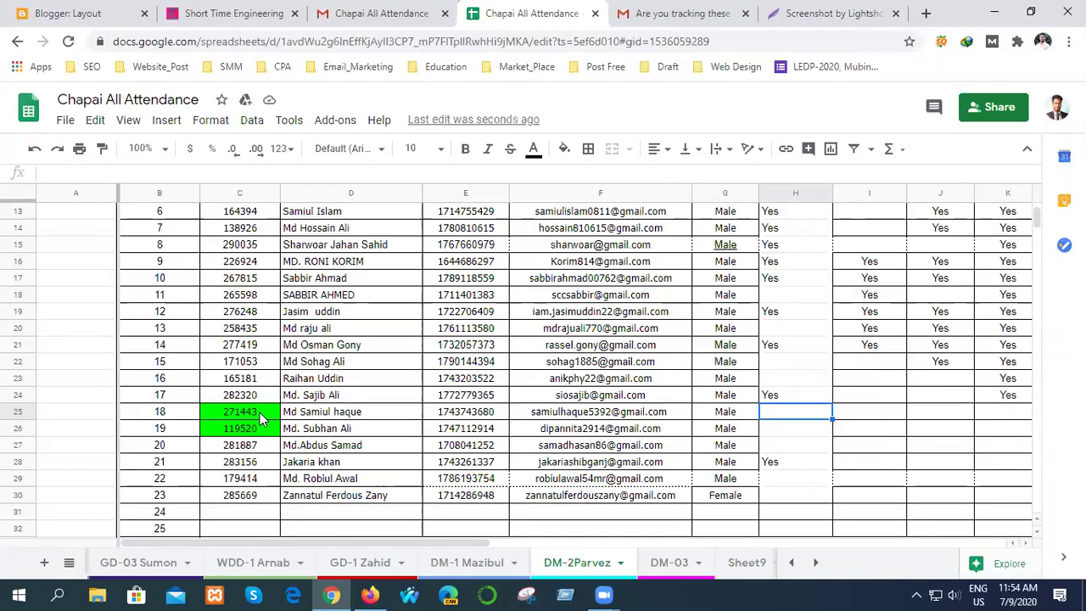
double_click(781, 411)
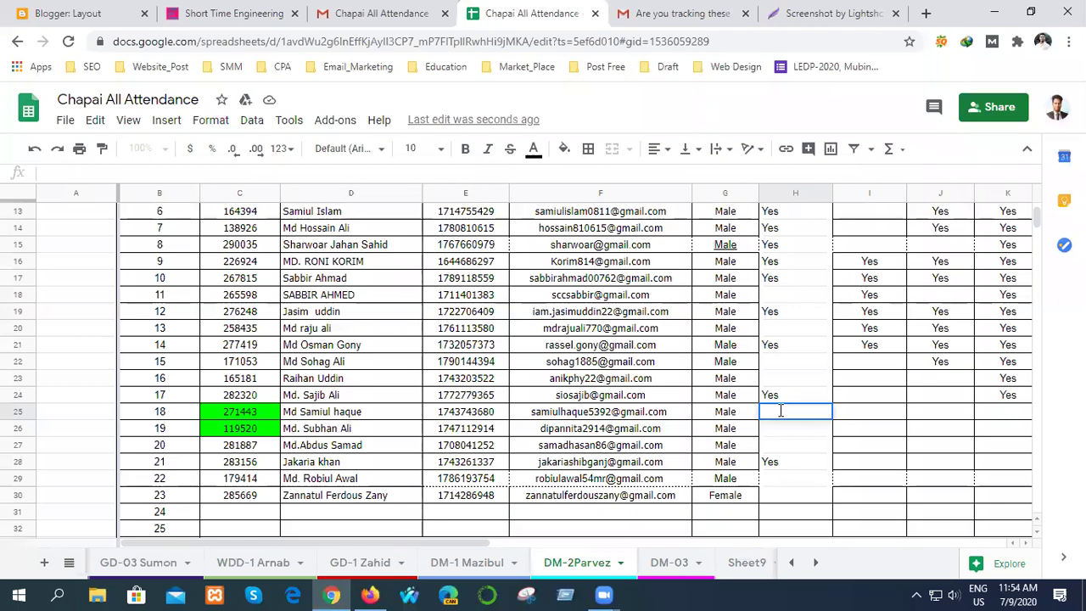
text(Yes)
key(Return)
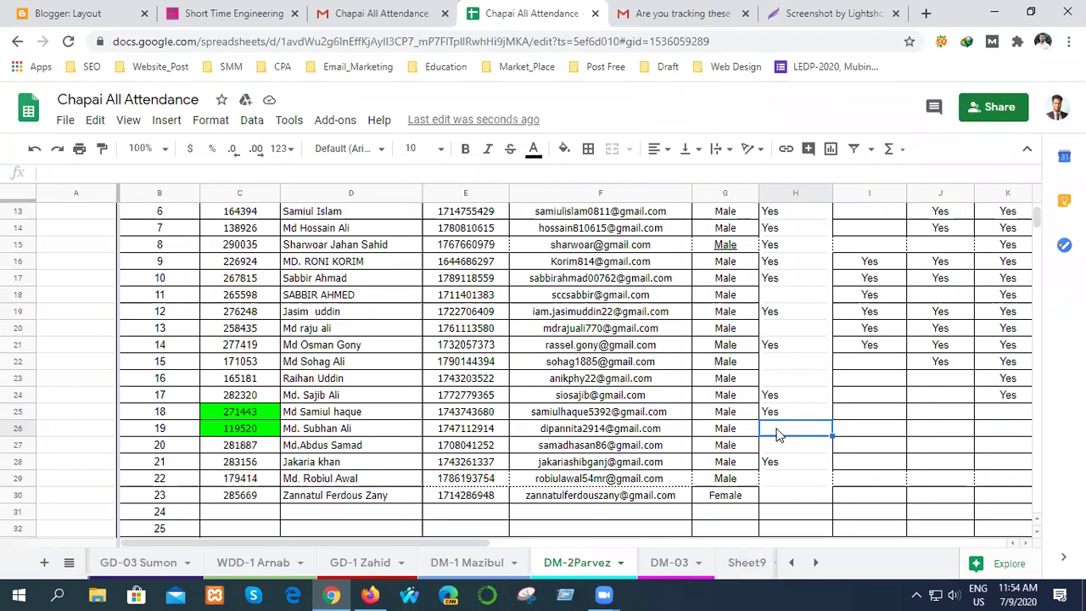
double_click(777, 431)
text(Yes)
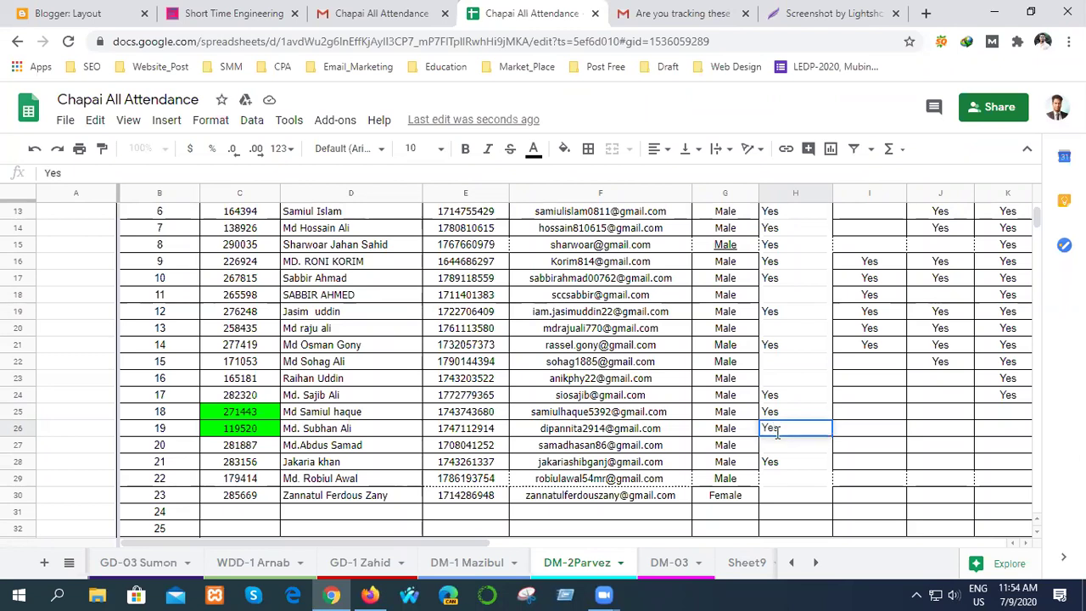
click(777, 449)
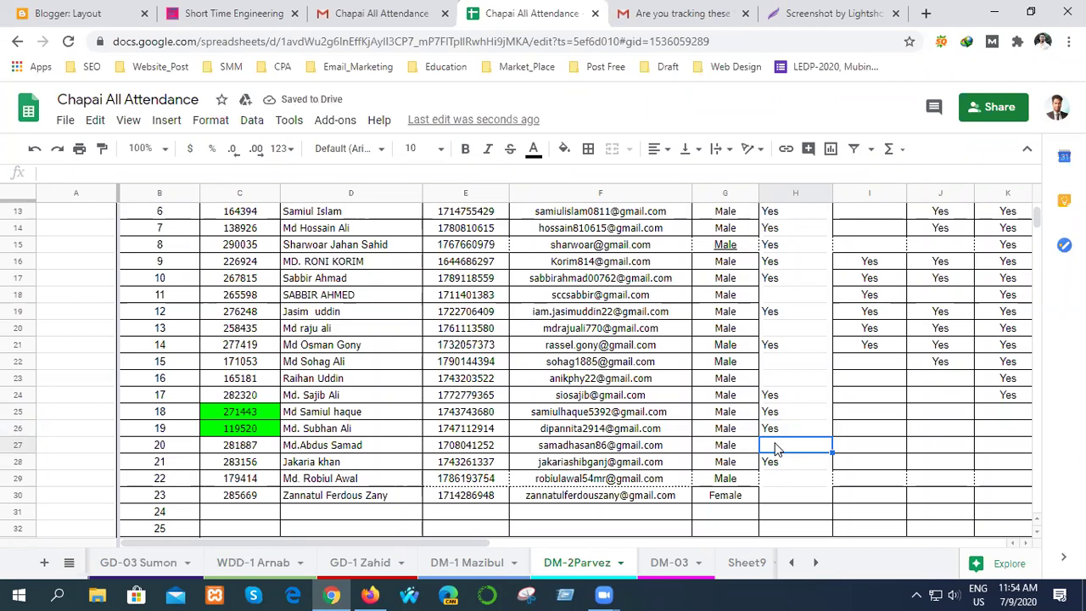
scroll(899, 458, down, 1)
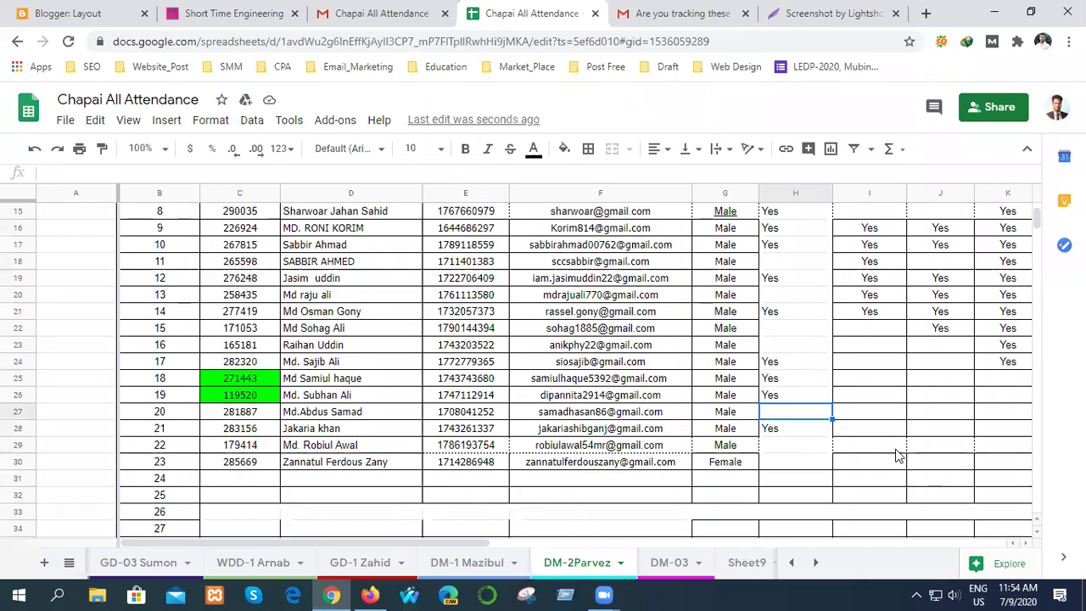
click(779, 450)
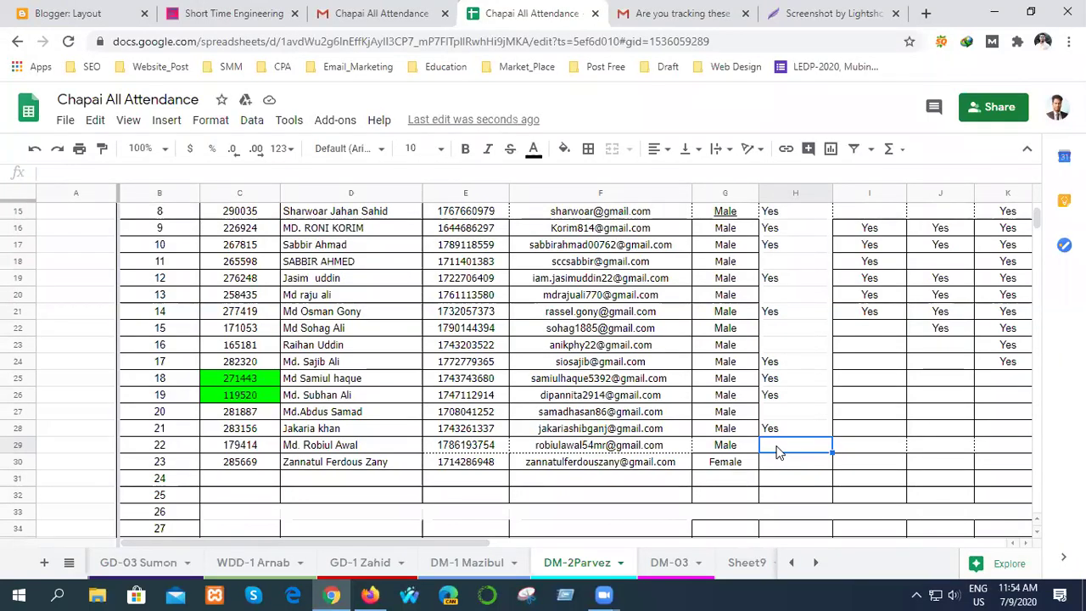
double_click(777, 445)
text(Yes)
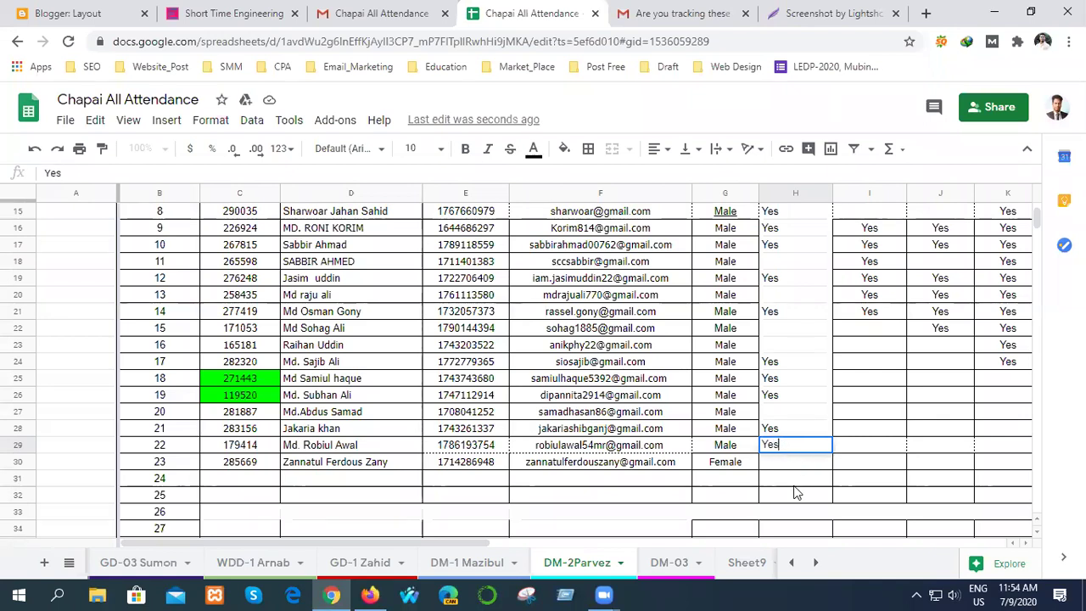
click(796, 487)
scroll(916, 512, down, 6)
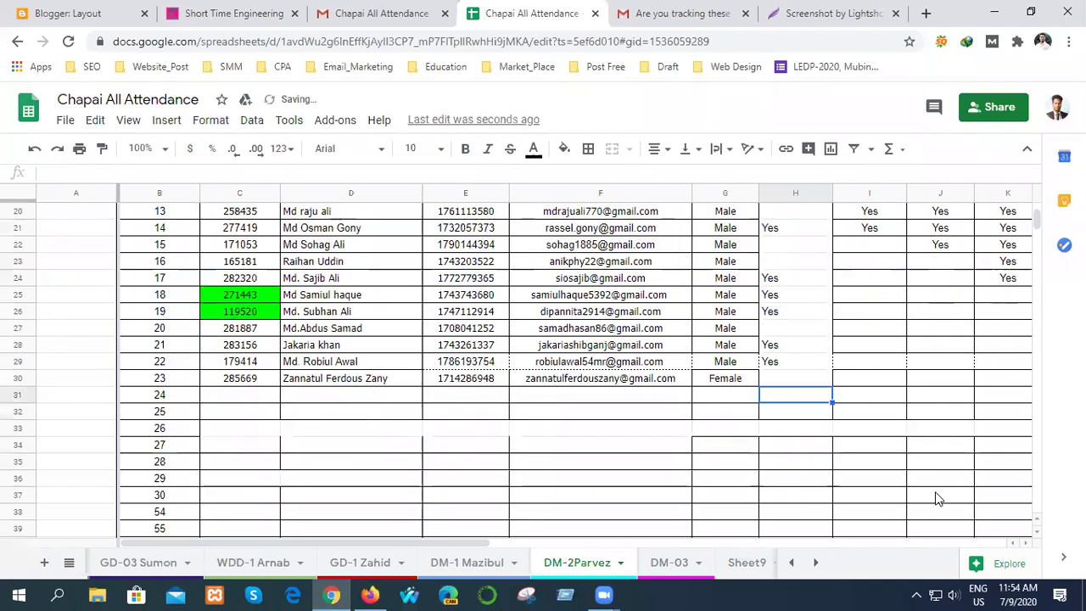
scroll(929, 496, up, 10)
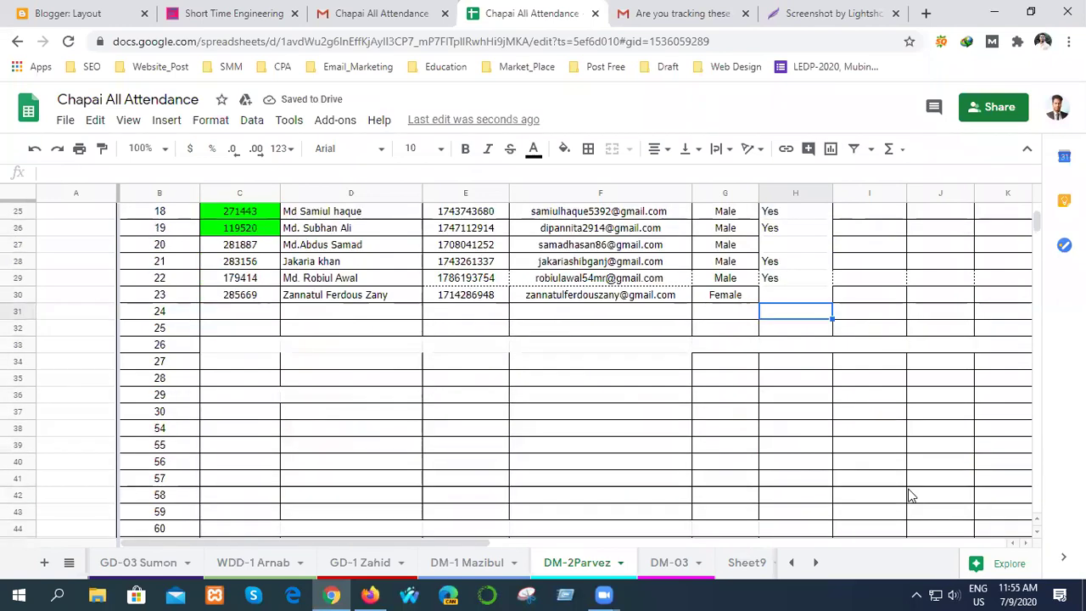
- Copy the Yes marks from column H and paste them into column T starting at T8
drag(787, 349, 805, 501)
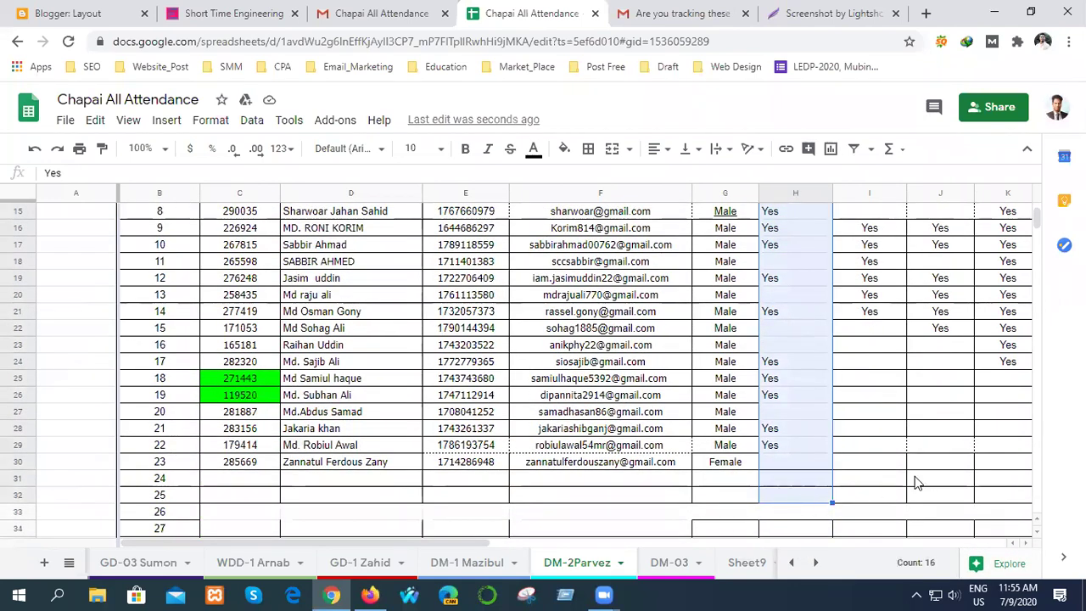
key(ctrl+c)
click(921, 485)
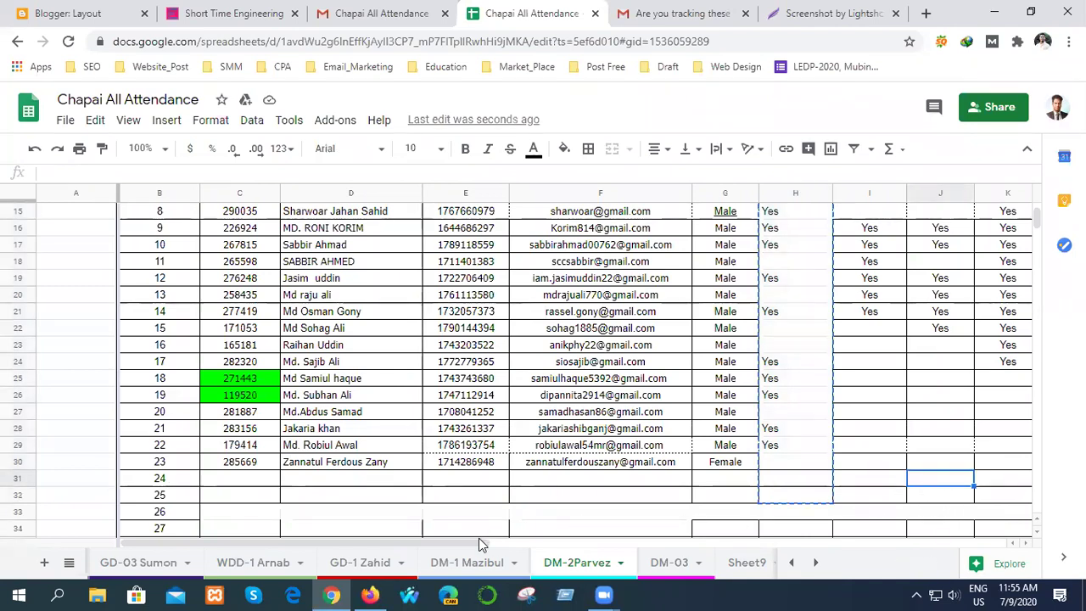
drag(500, 549, 851, 548)
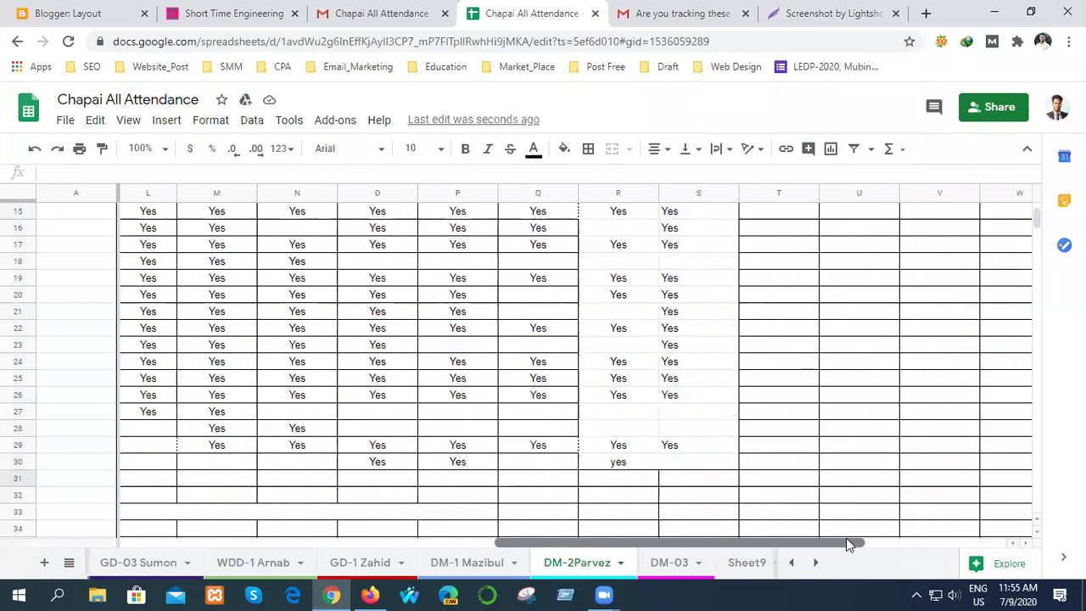
scroll(822, 458, up, 3)
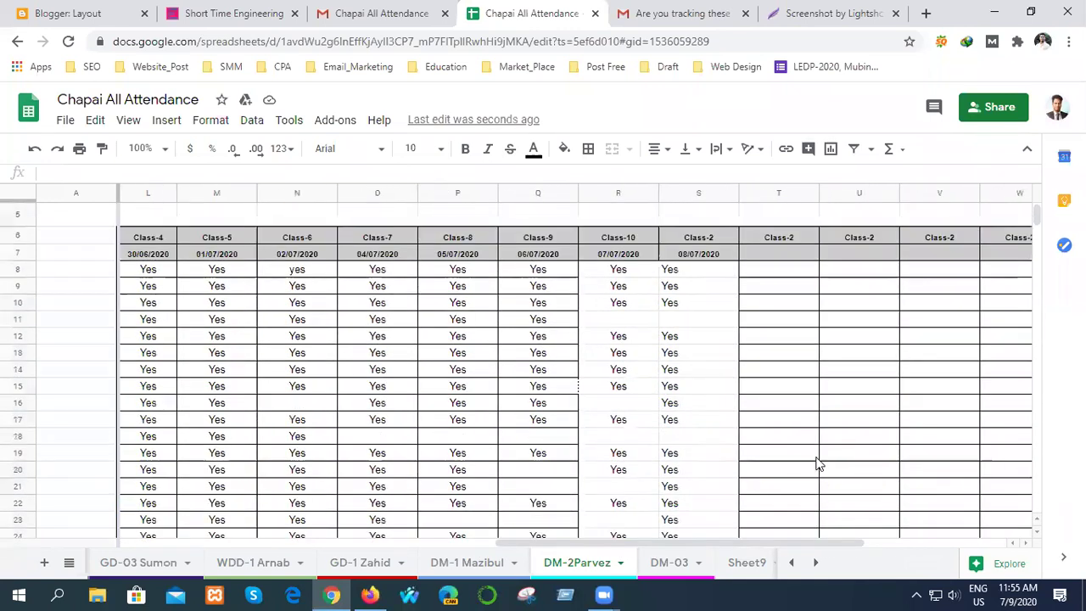
click(769, 268)
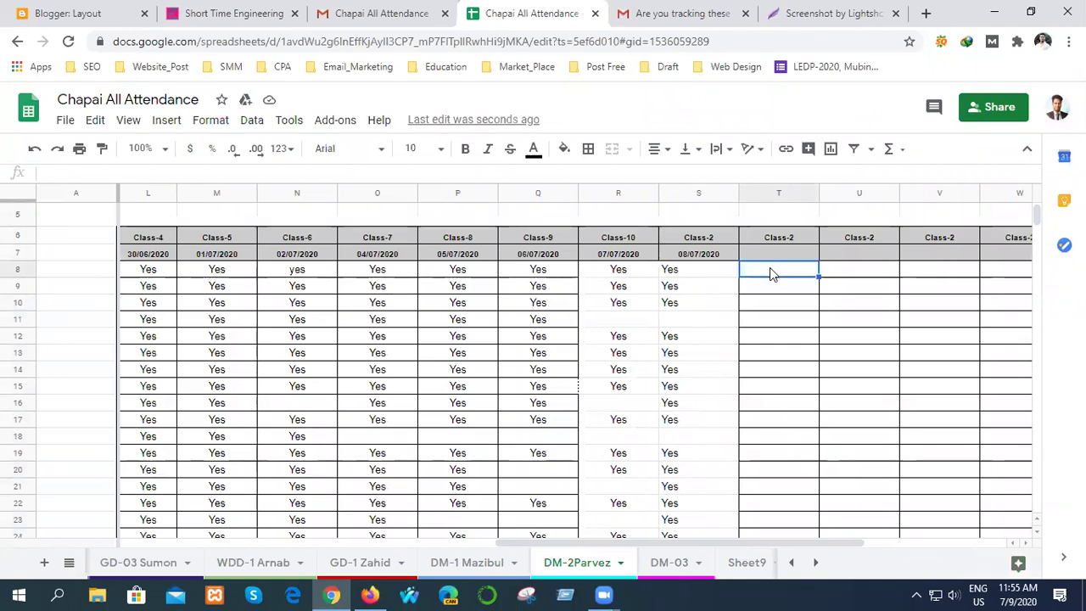
key(ctrl+v)
click(869, 313)
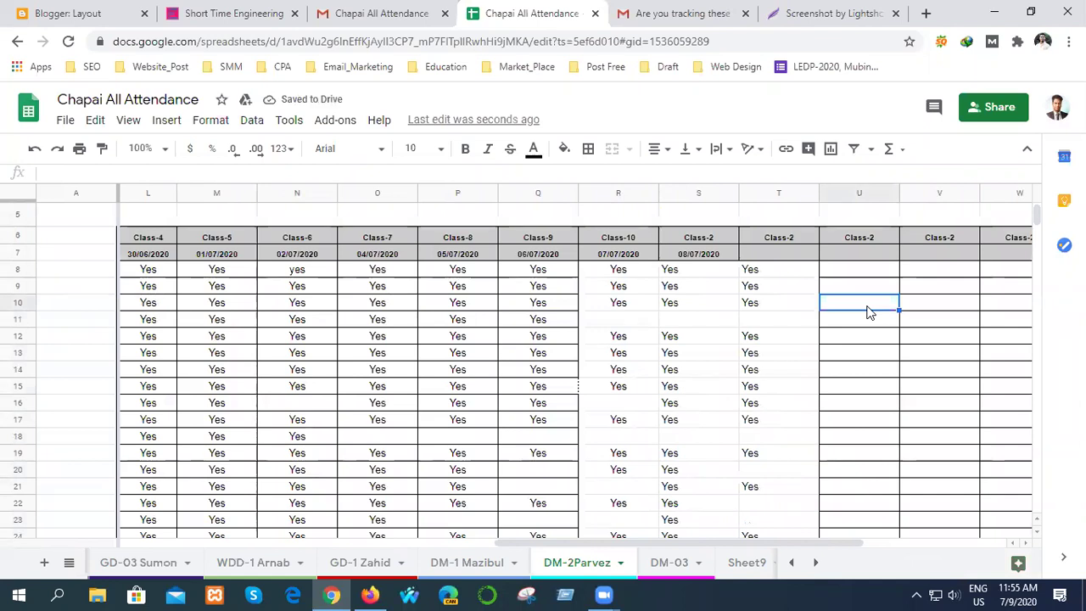
- Enter the date 09/07/2020 in header cell T7
double_click(765, 252)
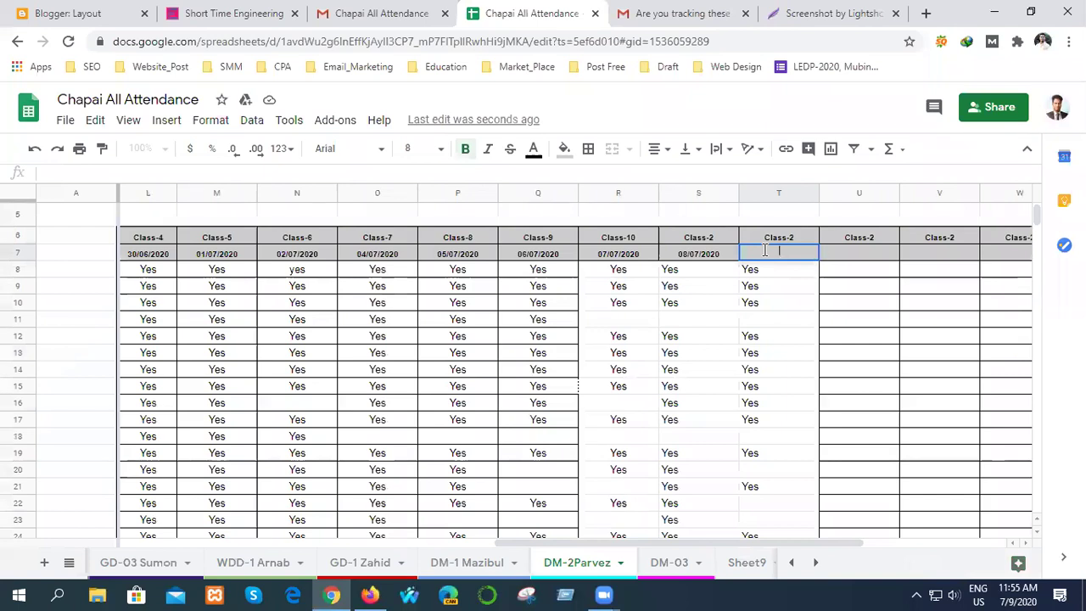
text(09)
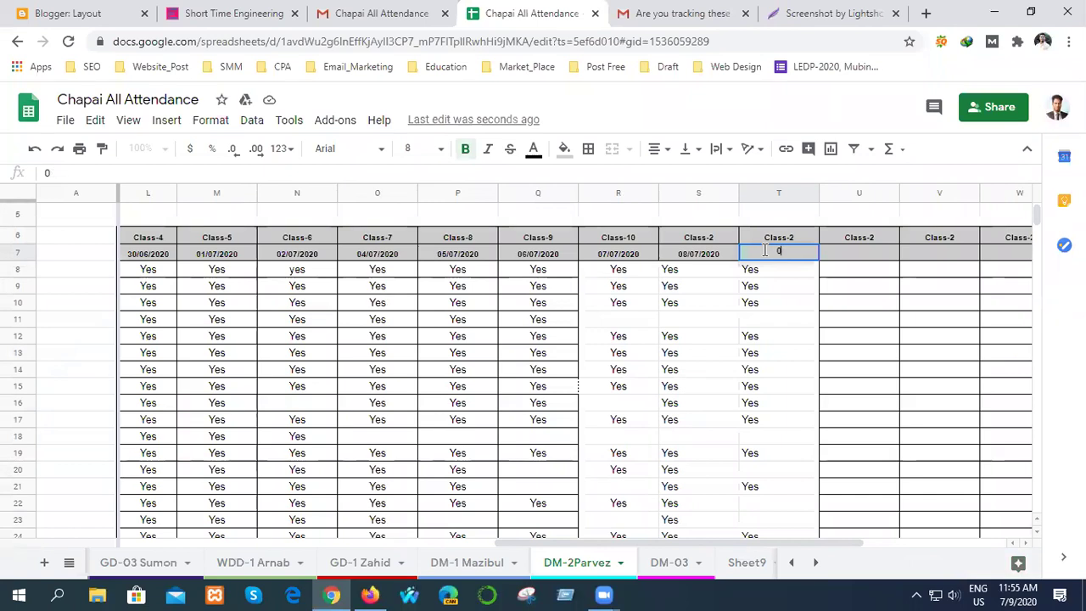
text(7/09/2020)
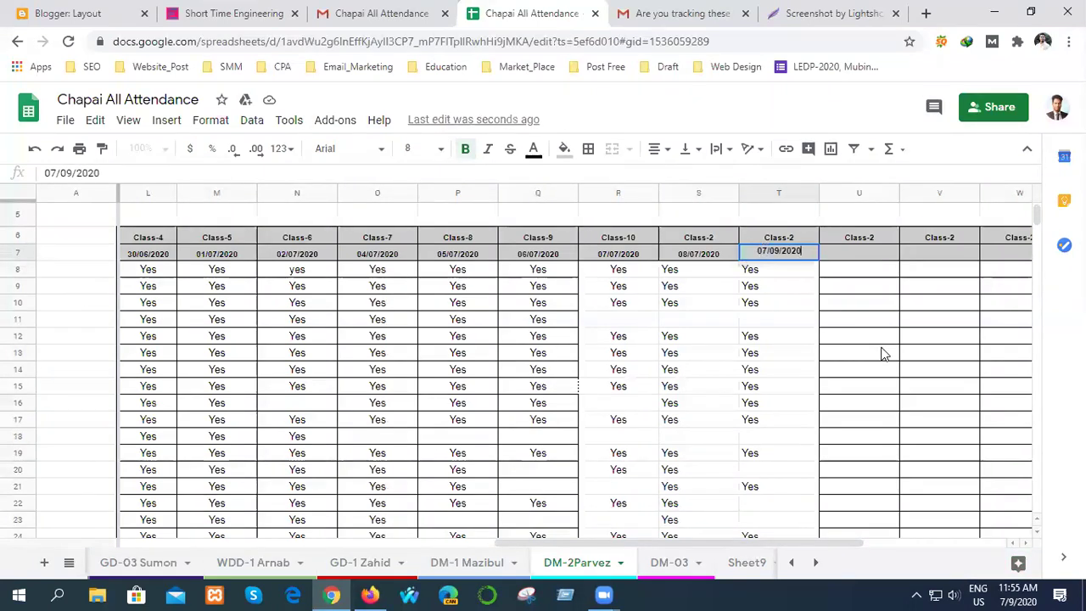
click(882, 353)
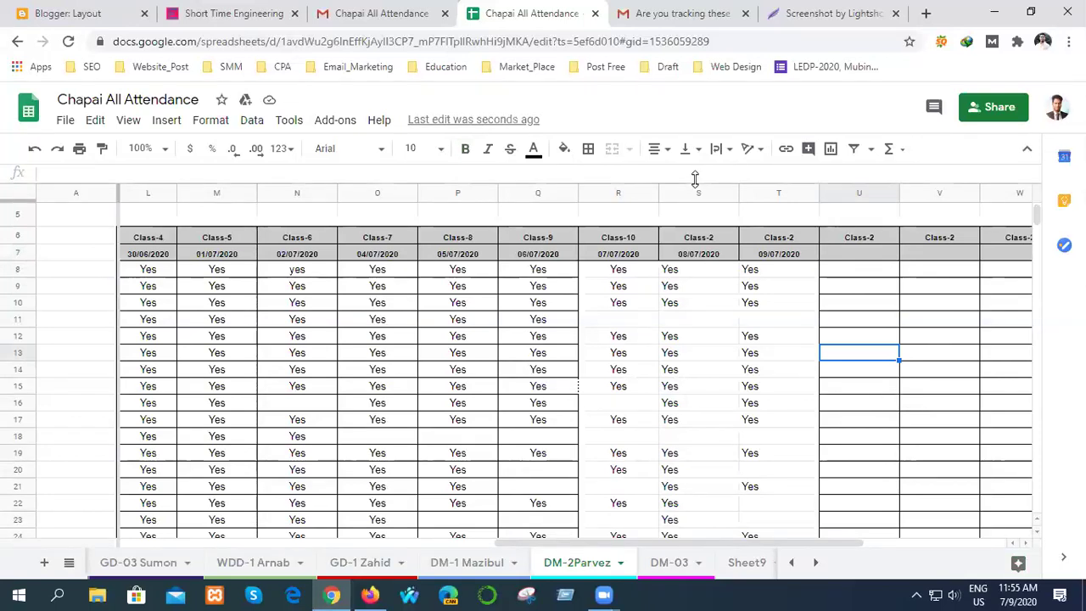
- Centre-align the Yes marks in columns S and T
scroll(699, 197, up, 2)
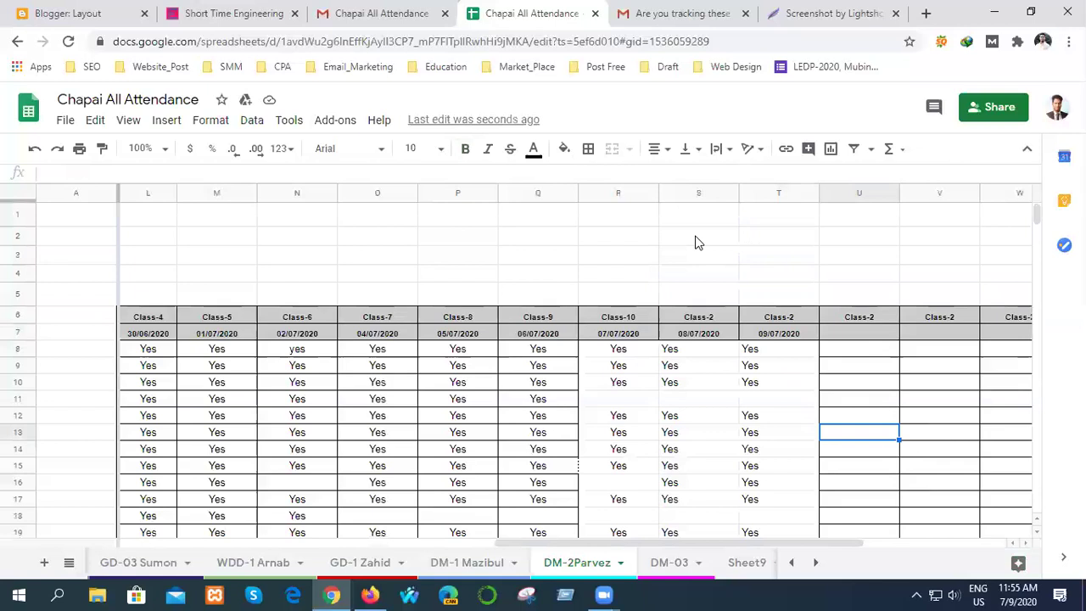
click(699, 194)
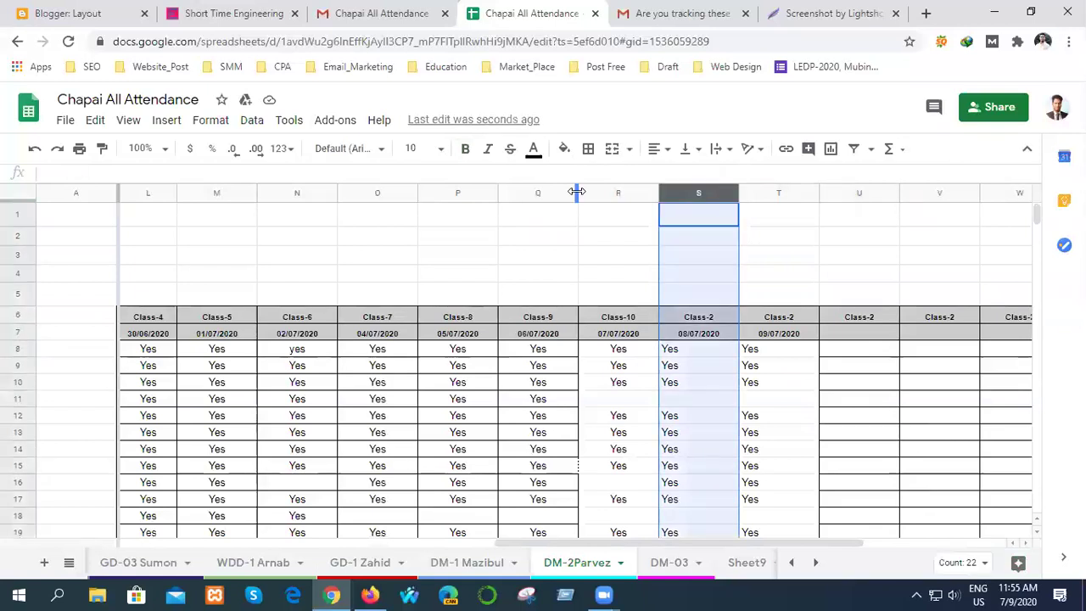
click(661, 152)
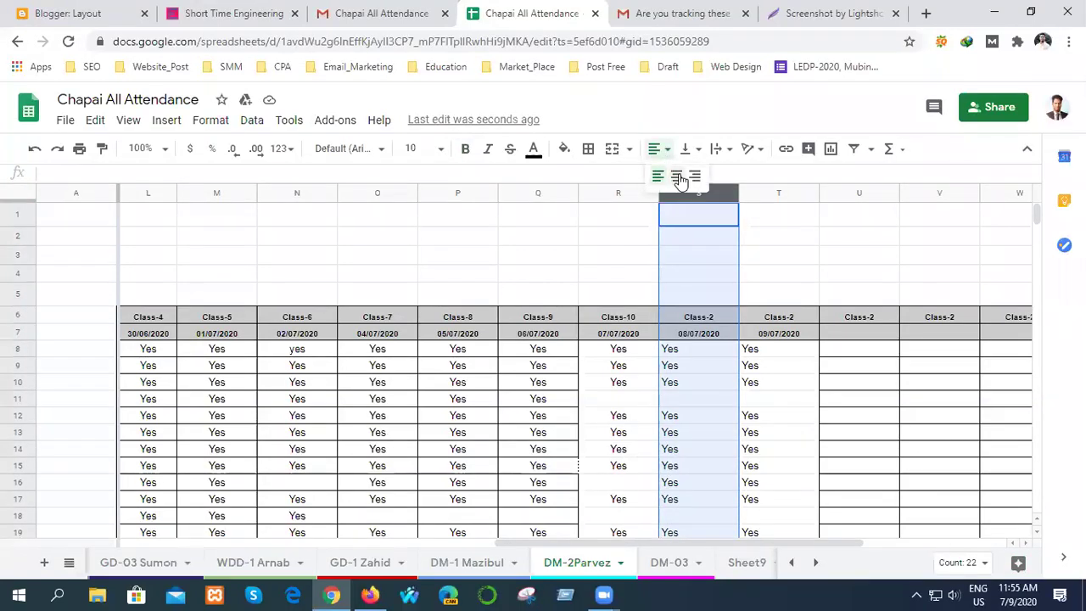
click(679, 178)
click(783, 189)
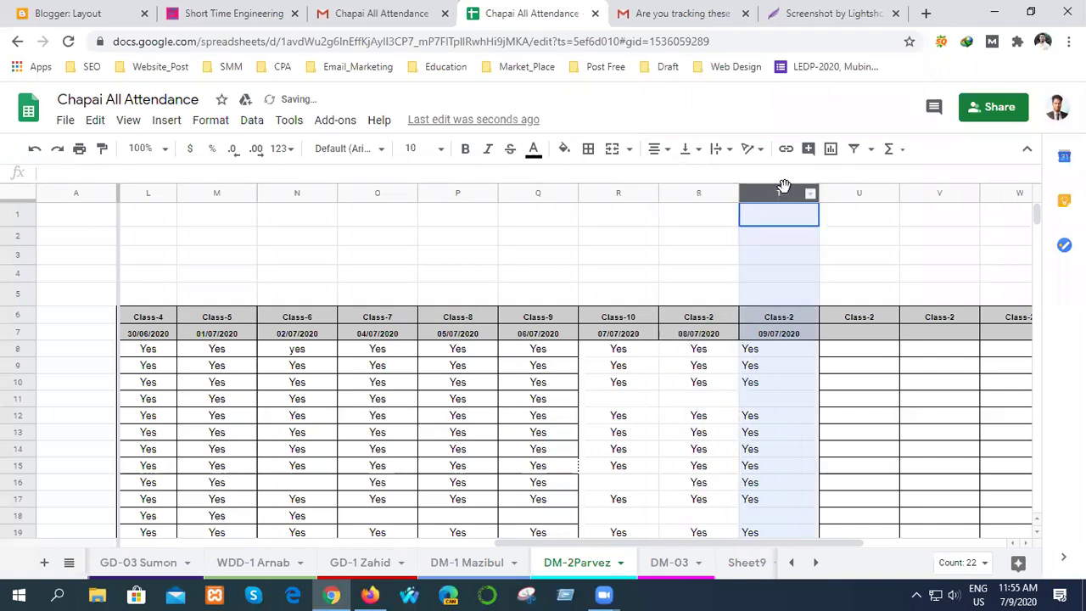
click(659, 150)
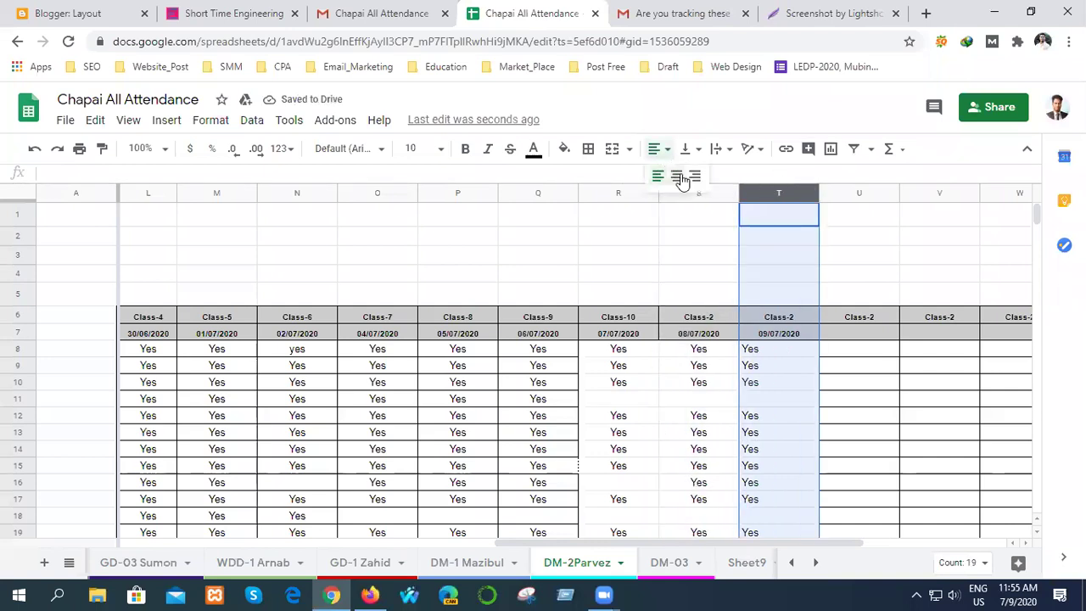
click(678, 177)
click(870, 386)
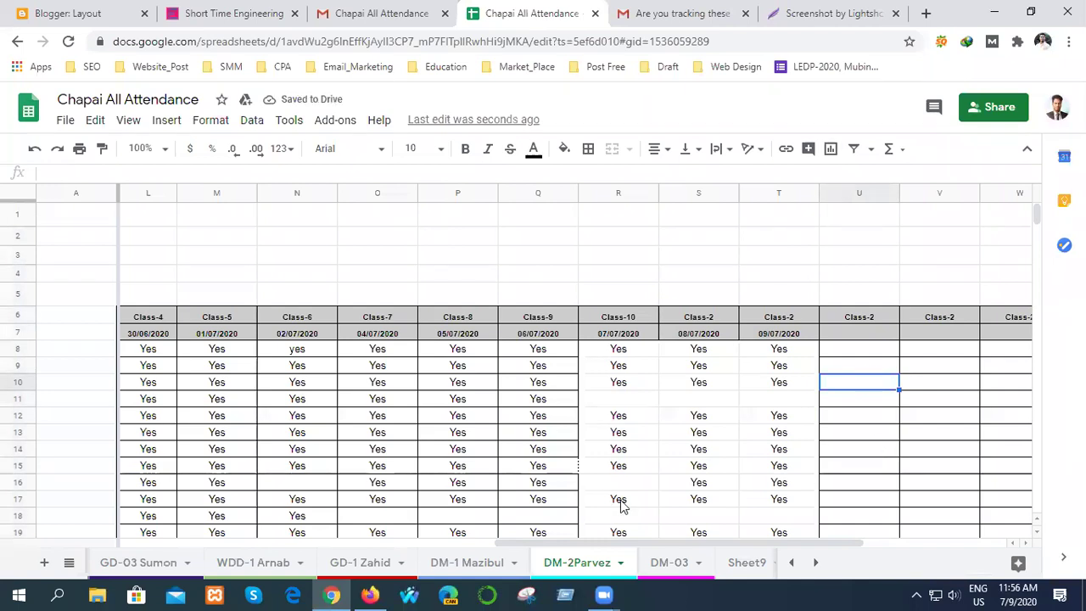
- Enter Yes in cell T22 under 09/07/2020, then check the totals row shows 17
drag(543, 539, 456, 543)
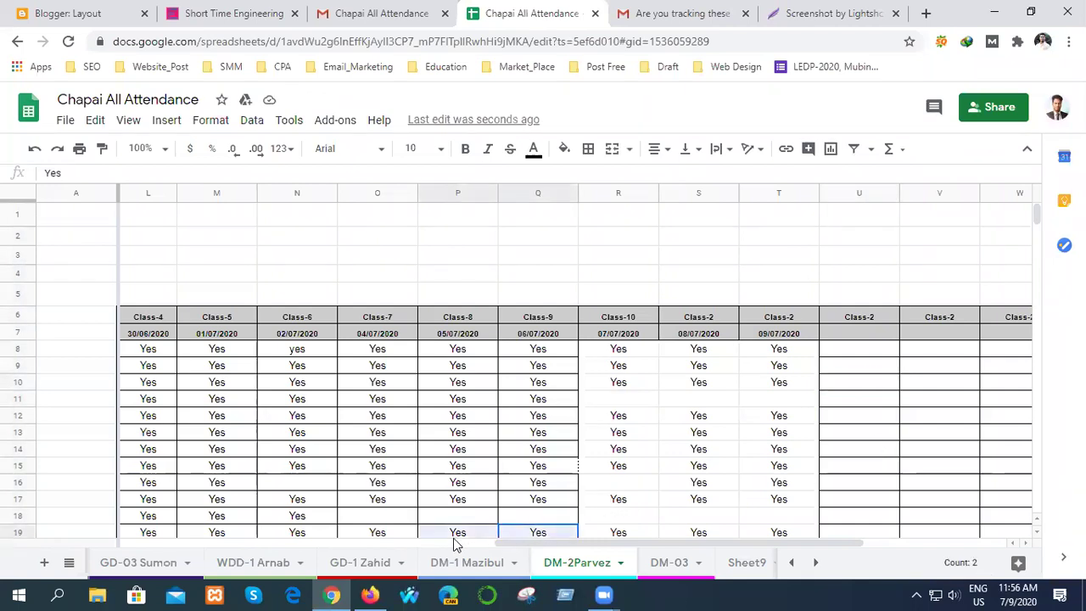
click(901, 453)
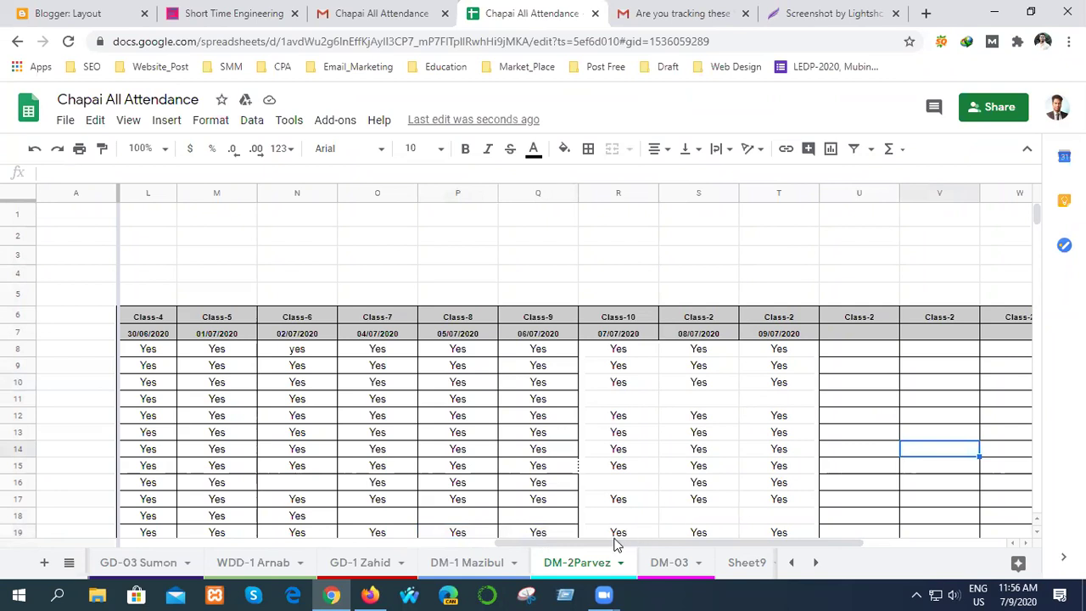
drag(611, 546, 318, 540)
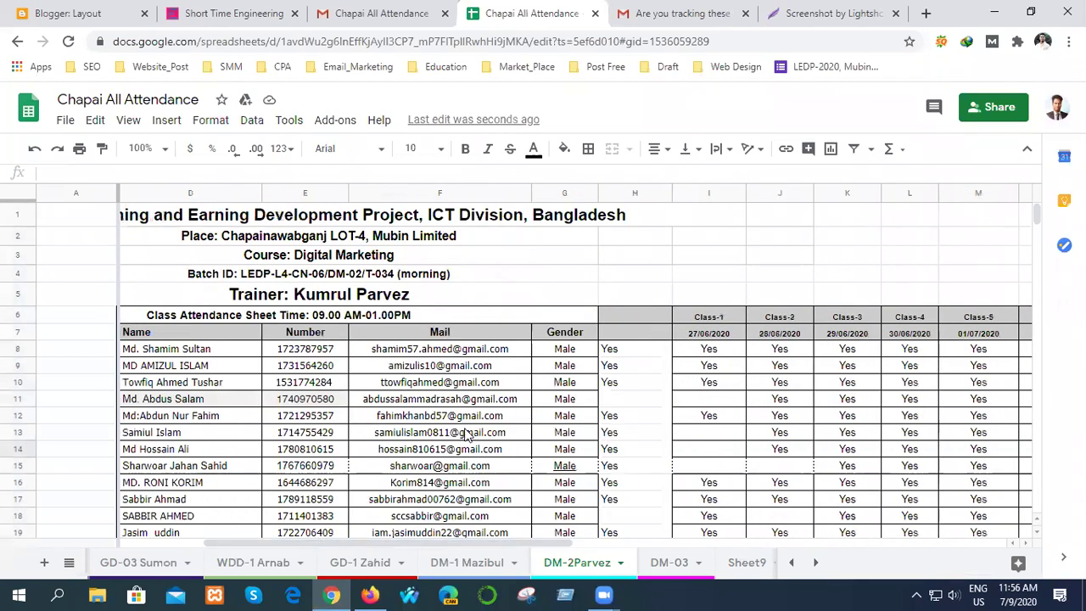
scroll(466, 434, down, 1)
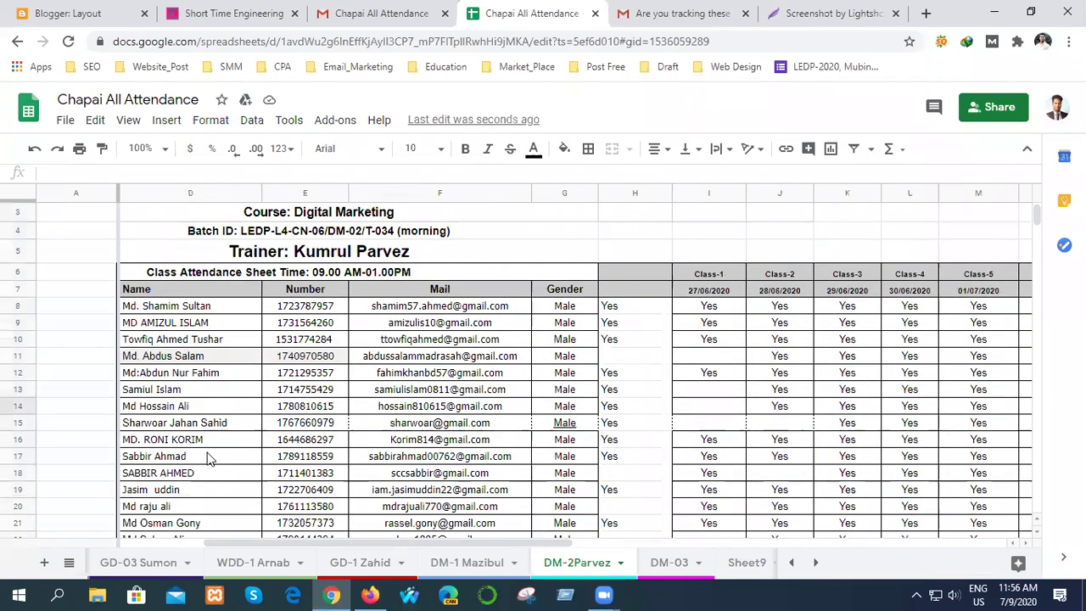
scroll(134, 496, down, 2)
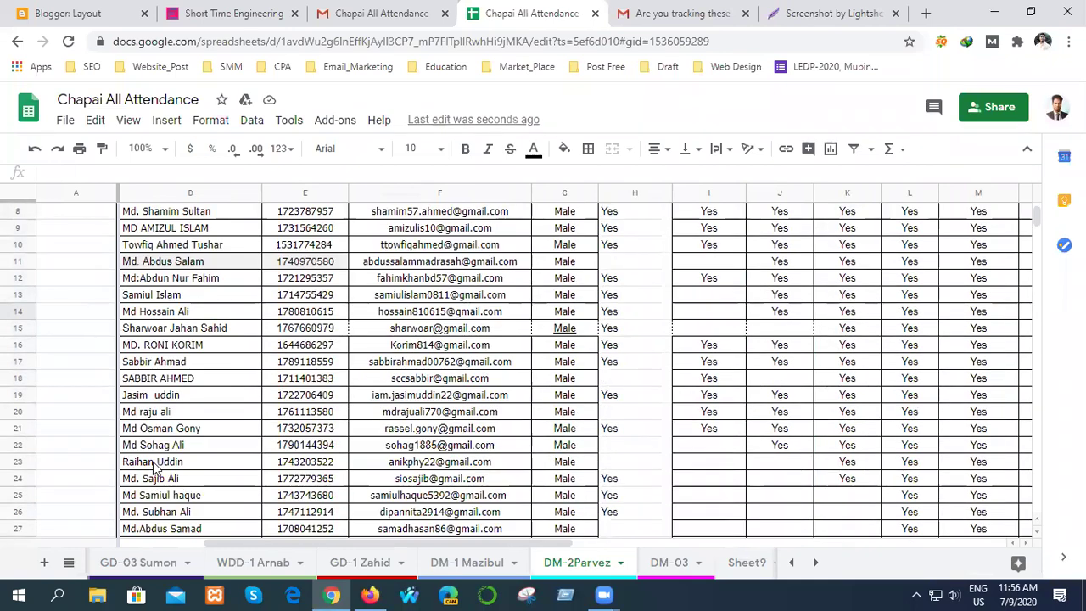
click(17, 444)
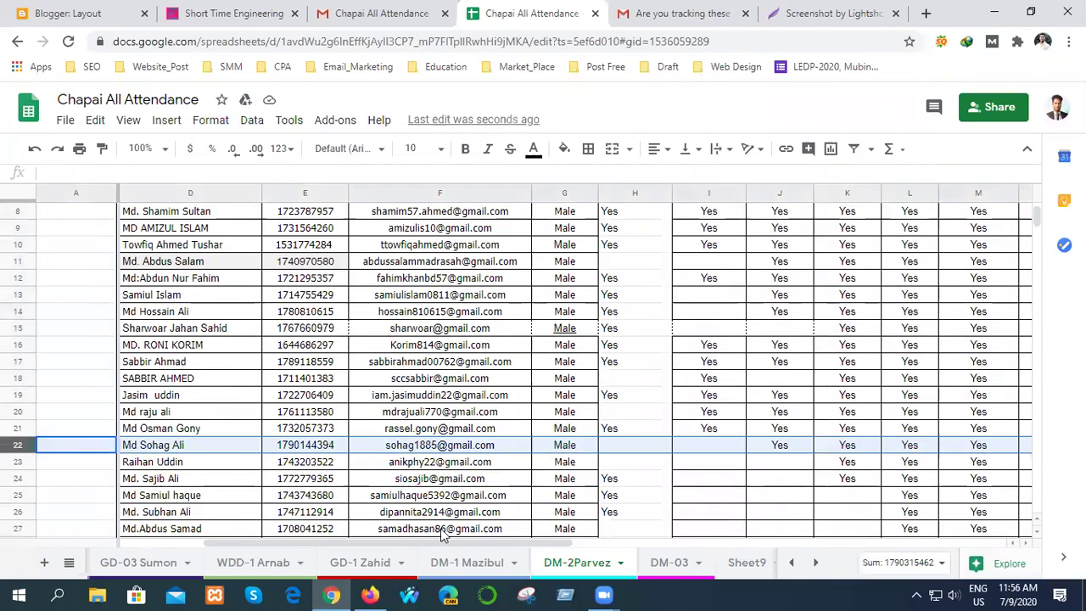
drag(458, 540, 740, 540)
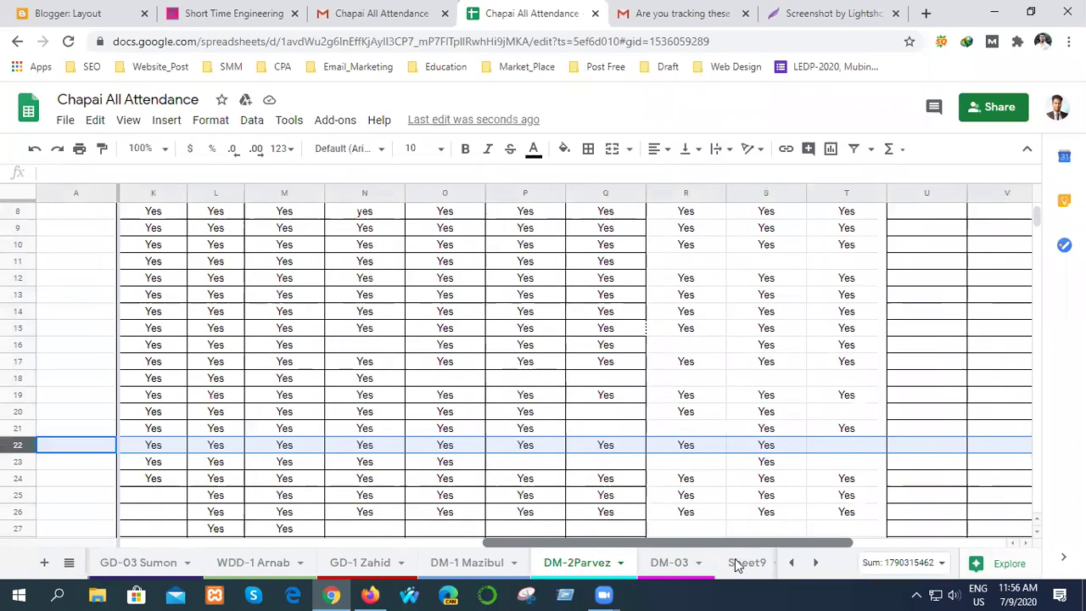
double_click(859, 447)
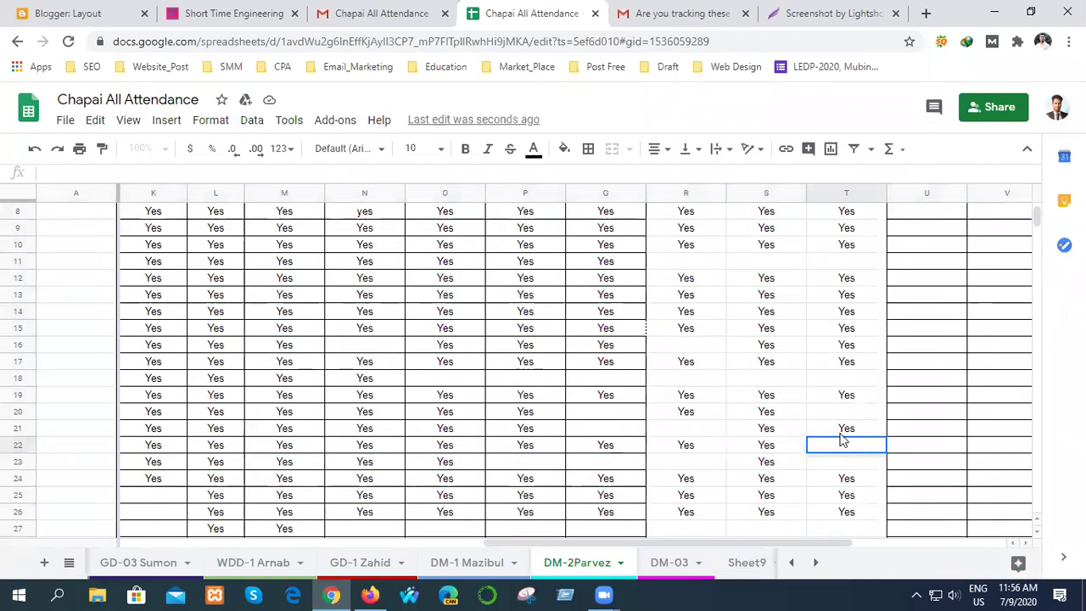
text(Yes)
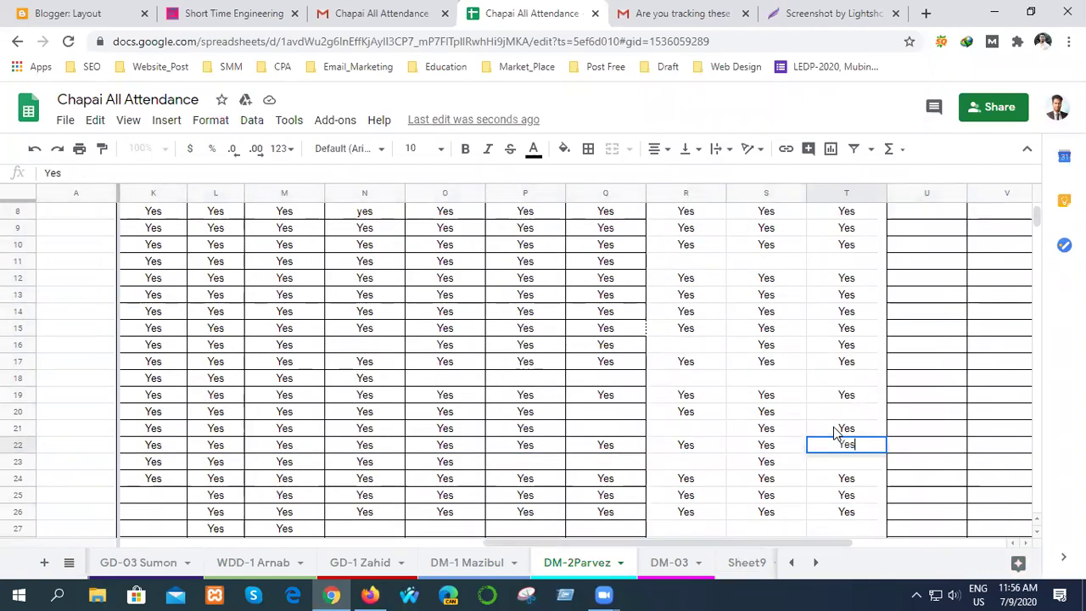
click(946, 451)
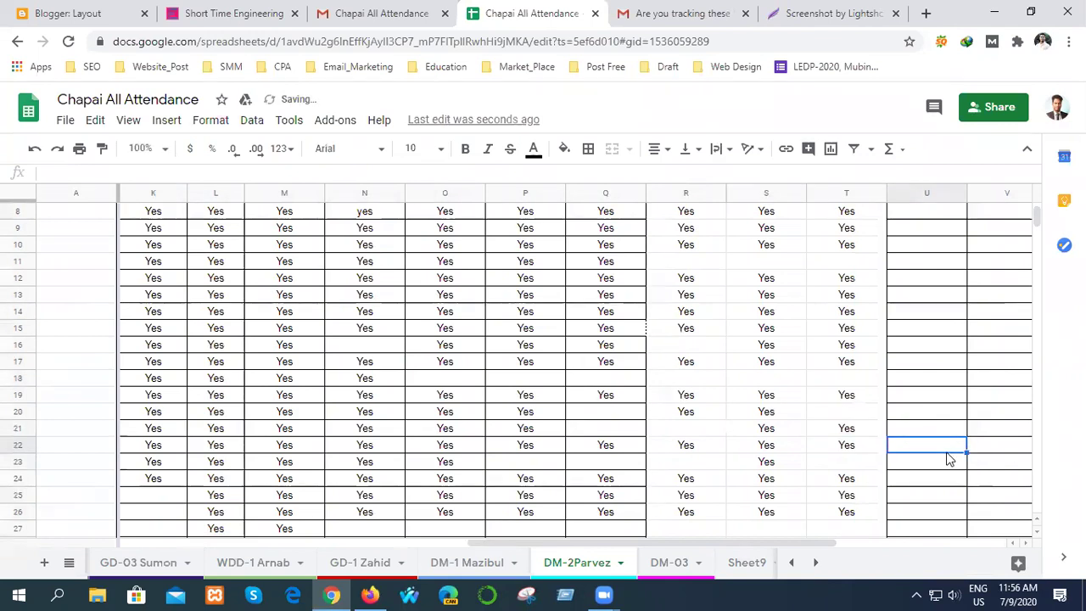
scroll(941, 475, down, 6)
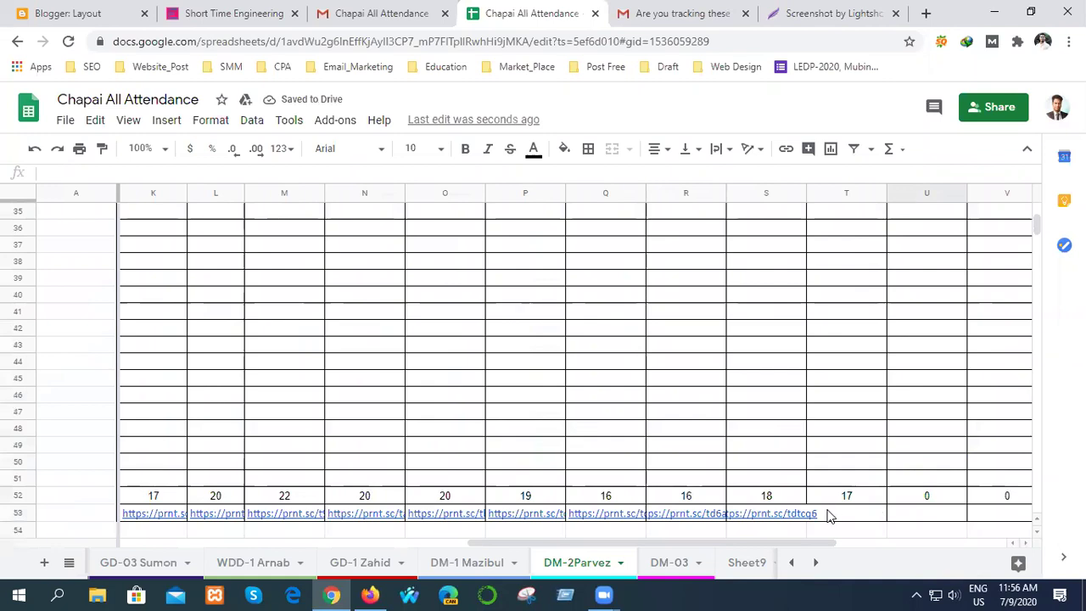
- Copy the latest class video link from cell S60 on DM-03, then return to DM-2Parvez
click(656, 566)
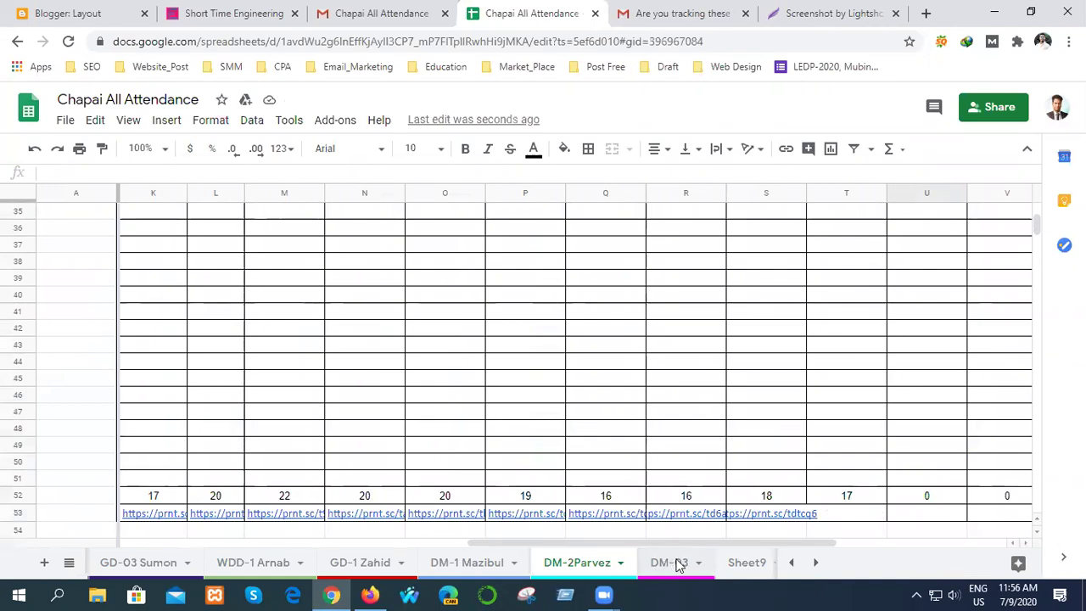
scroll(771, 472, down, 7)
scroll(771, 472, down, 4)
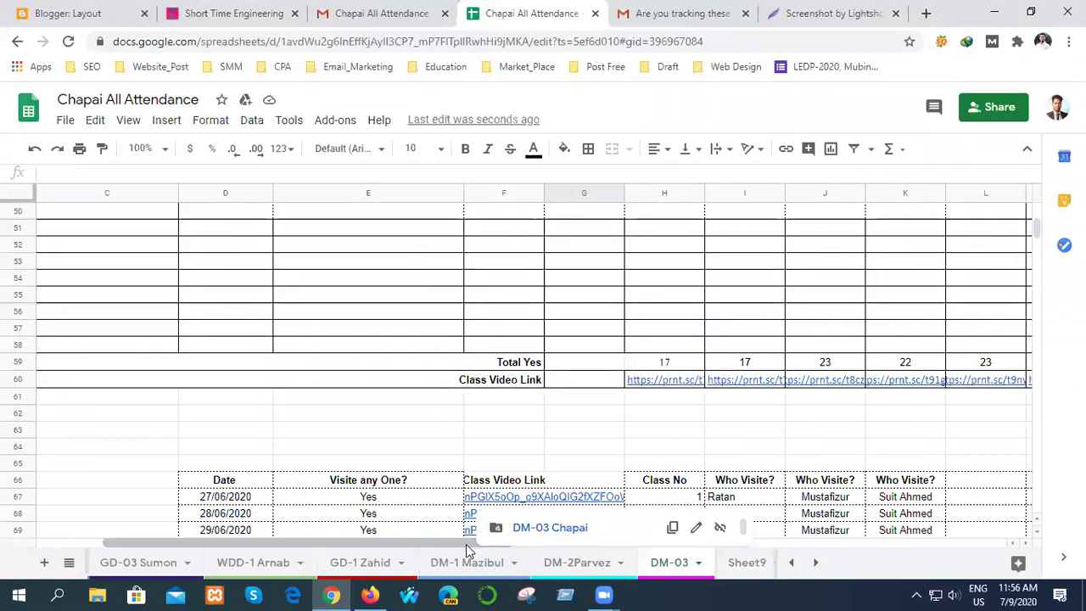
drag(332, 539, 710, 498)
scroll(671, 461, up, 1)
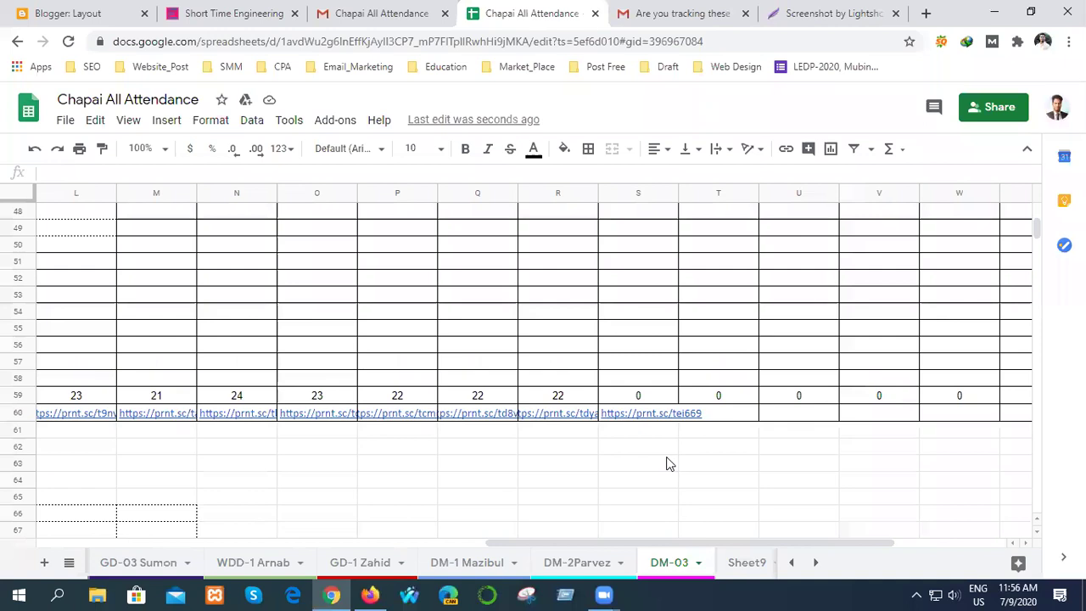
mouse_move(654, 418)
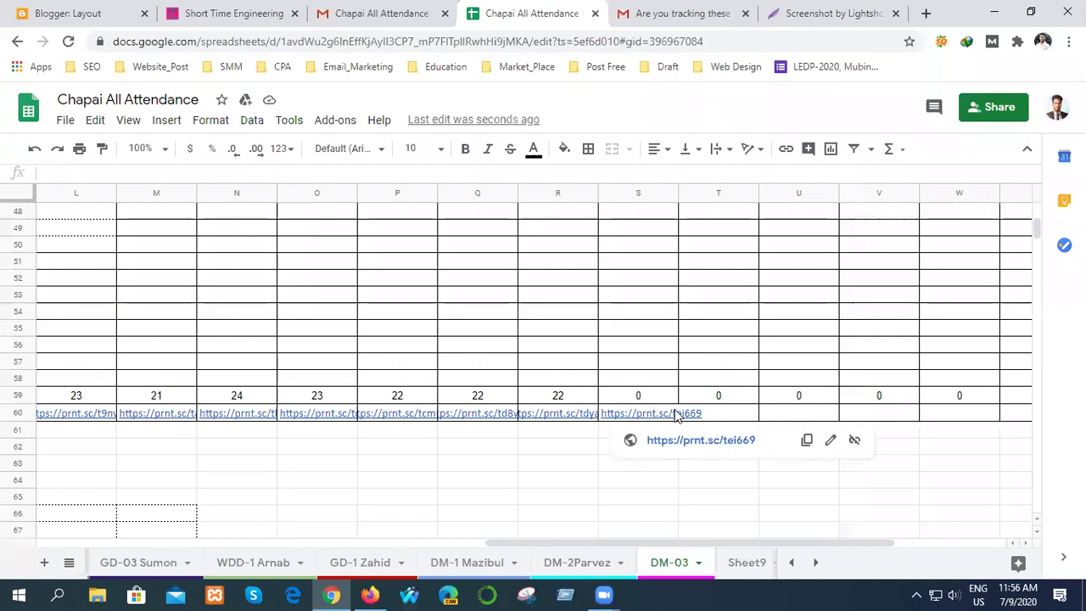
click(808, 440)
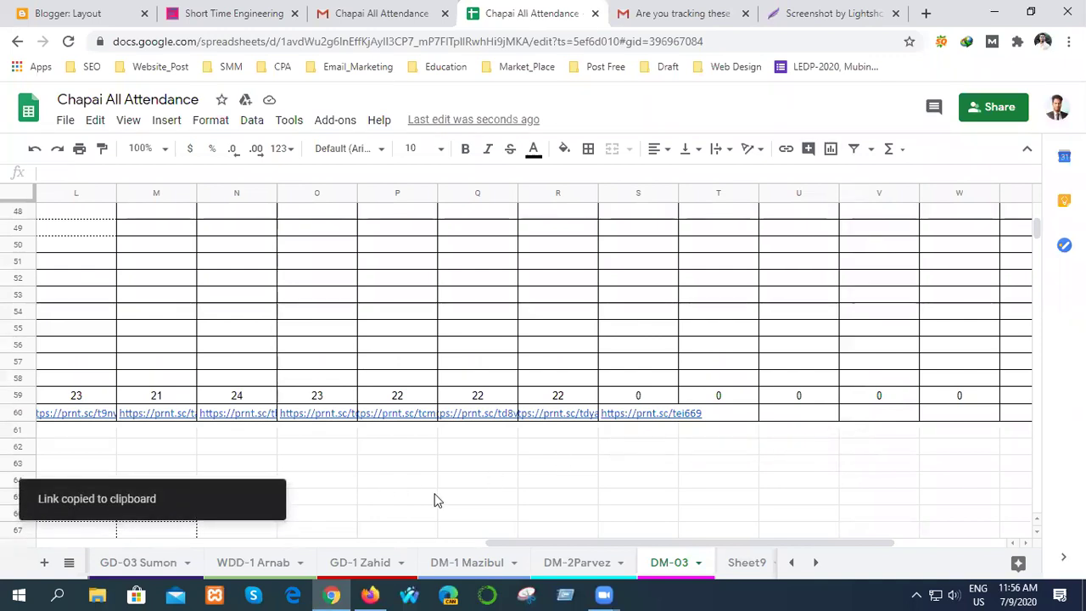
click(585, 560)
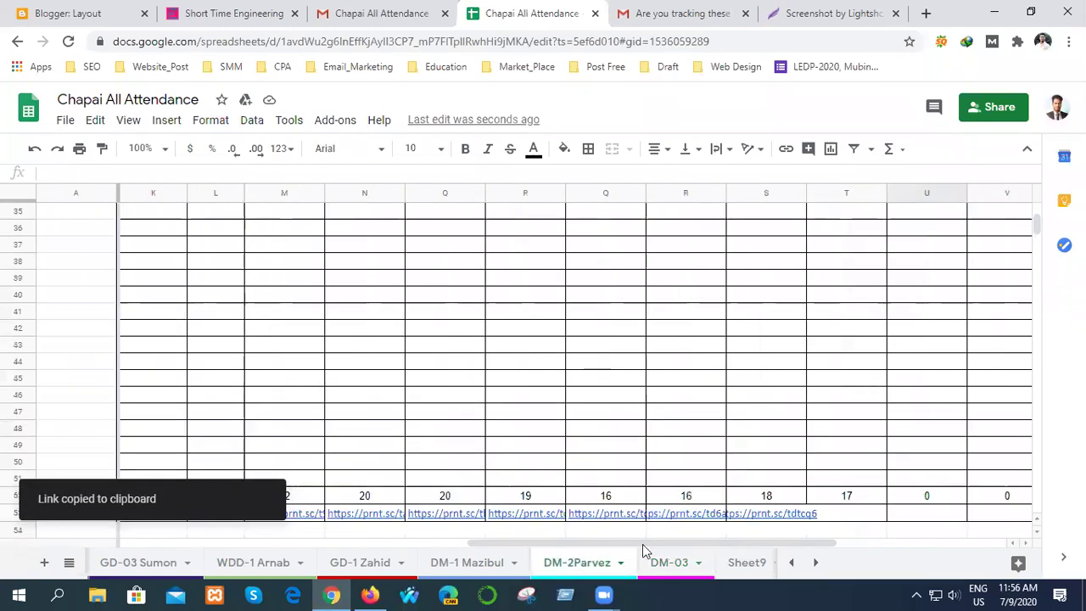
click(830, 514)
double_click(839, 511)
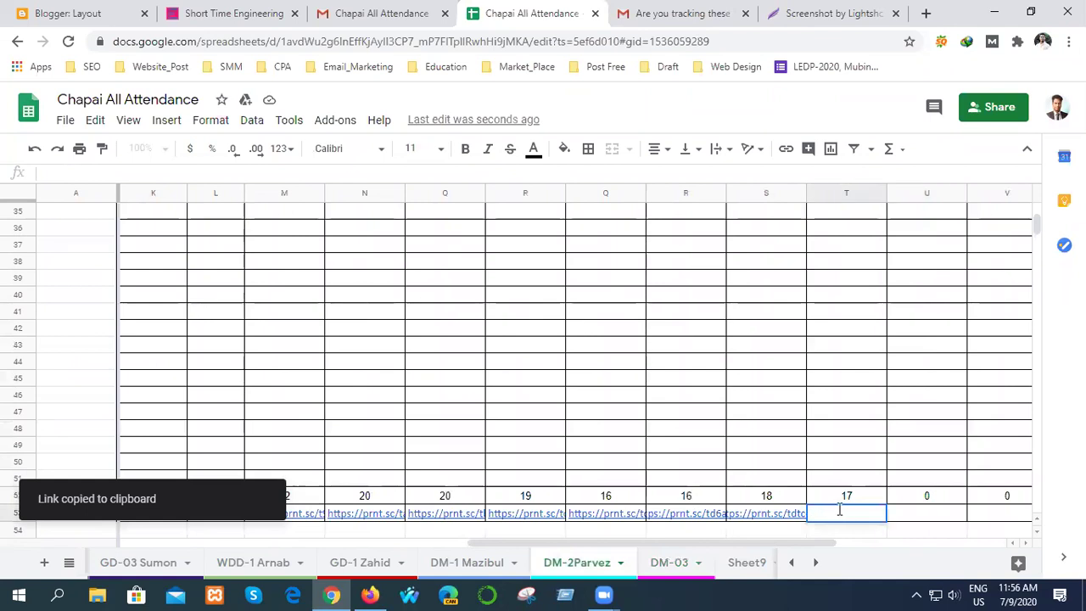
key(ctrl+v)
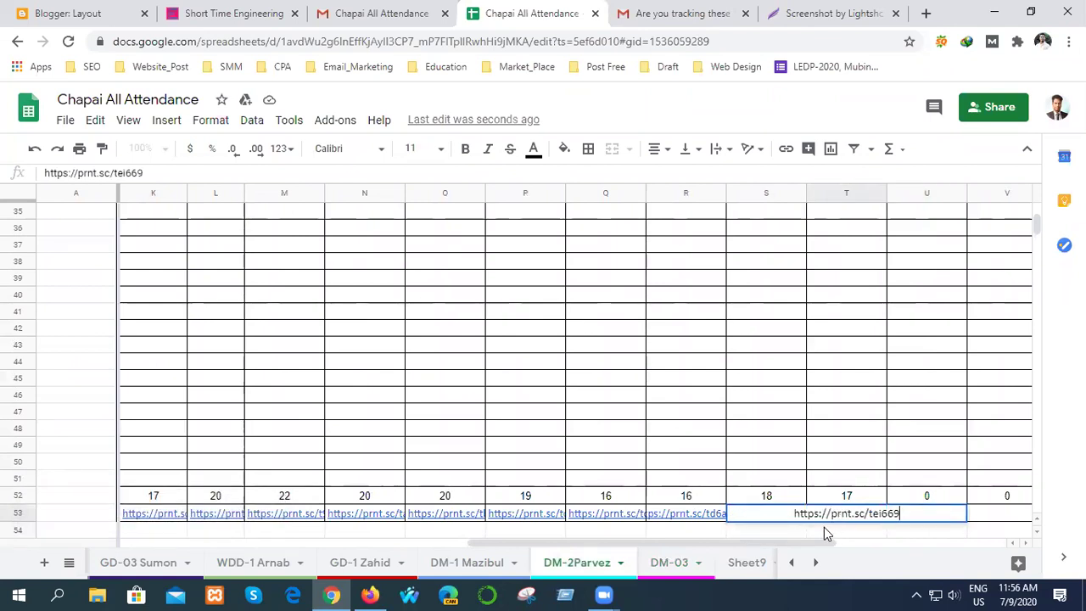
click(870, 533)
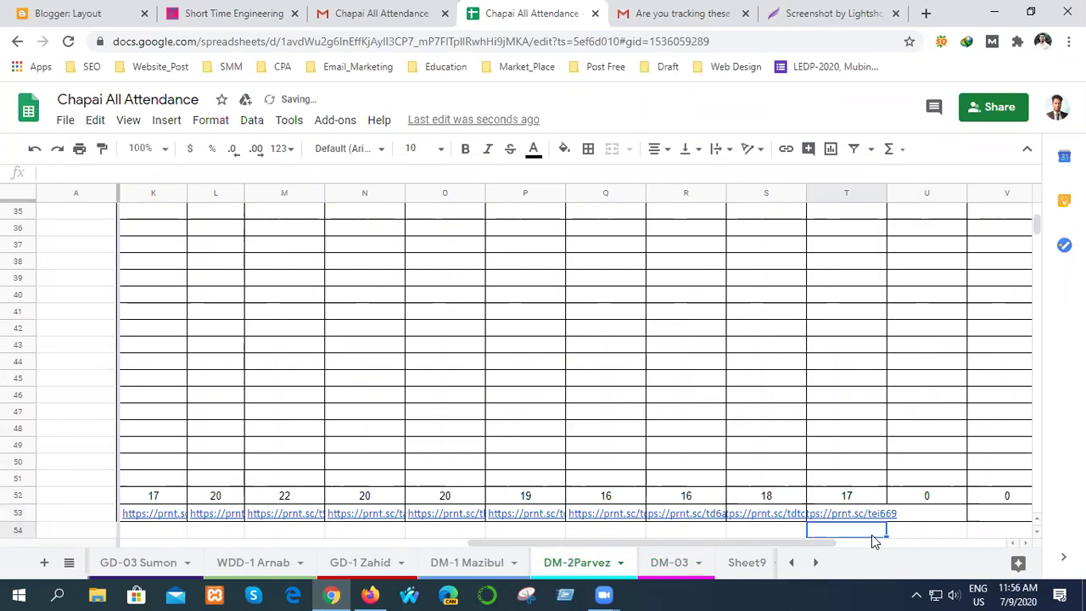
click(927, 535)
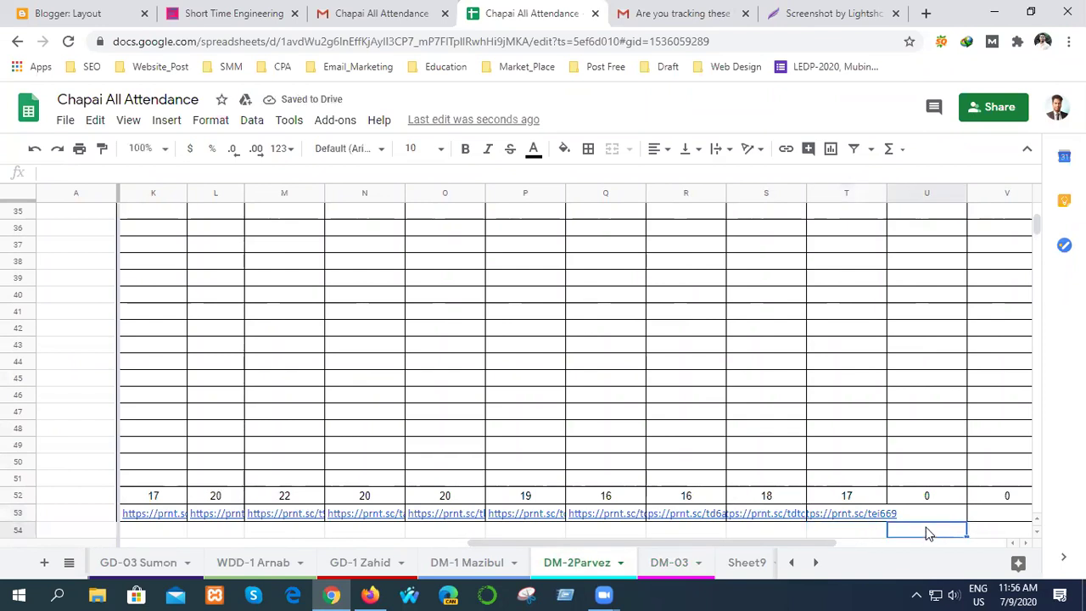
click(928, 464)
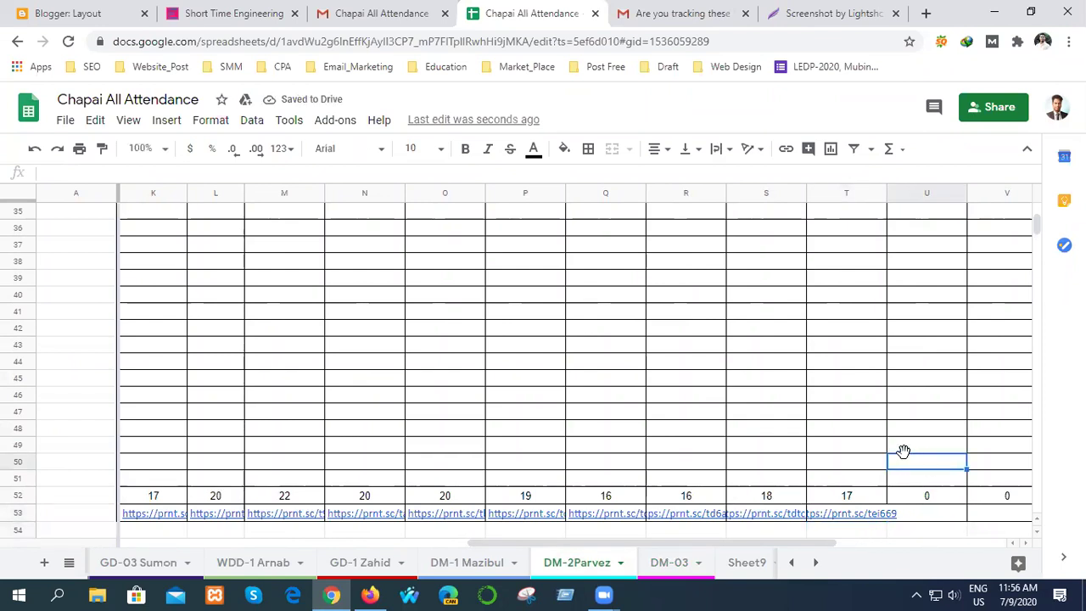
- Delete all the Yes entries from column H
scroll(701, 365, up, 5)
scroll(701, 365, down, 3)
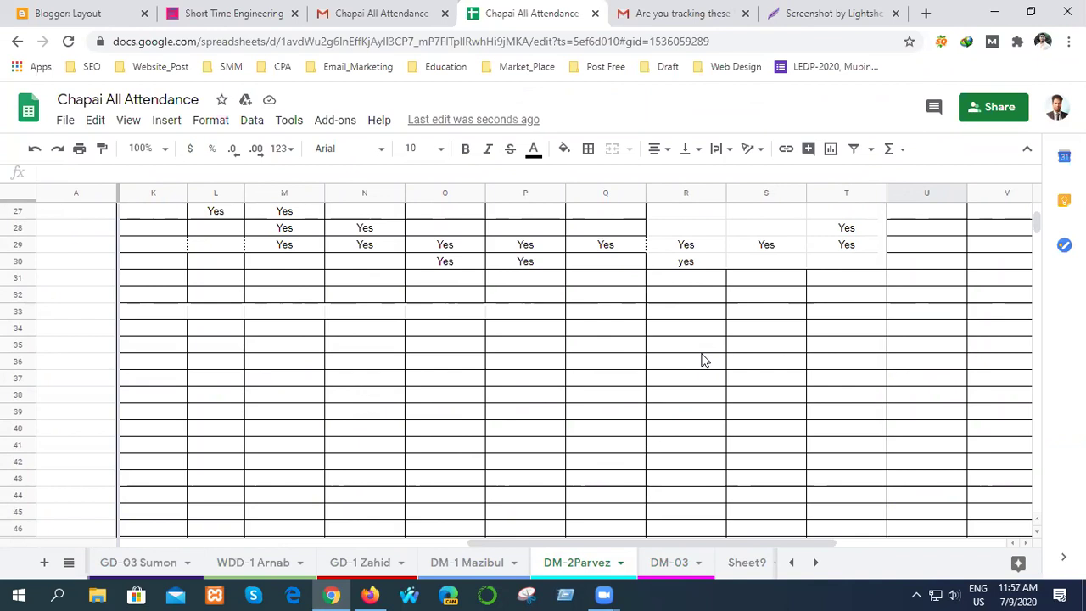
drag(498, 545, 347, 546)
scroll(500, 449, up, 5)
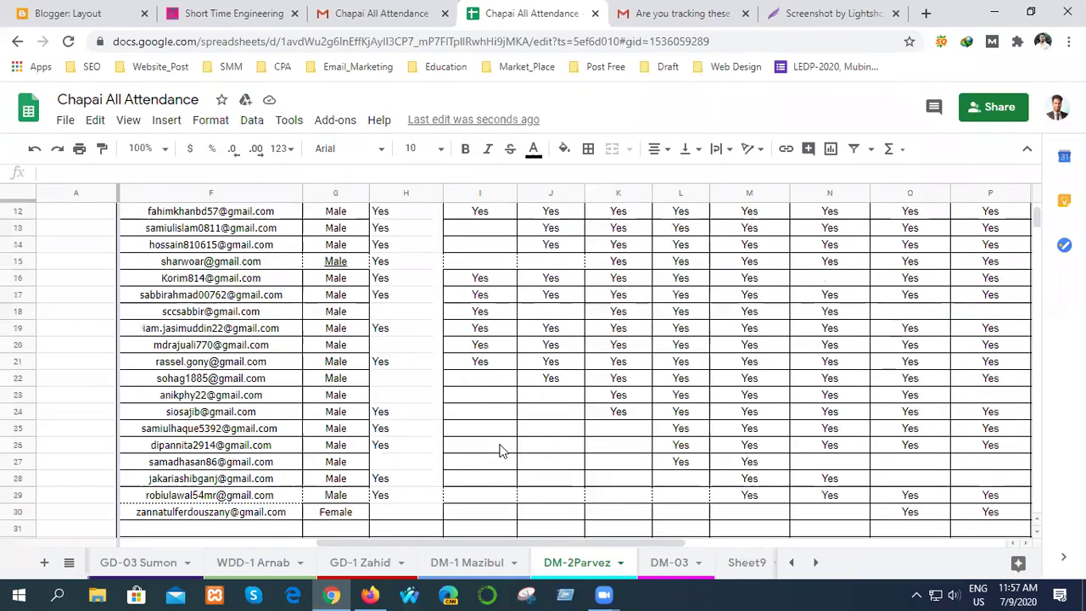
scroll(500, 449, up, 4)
click(417, 194)
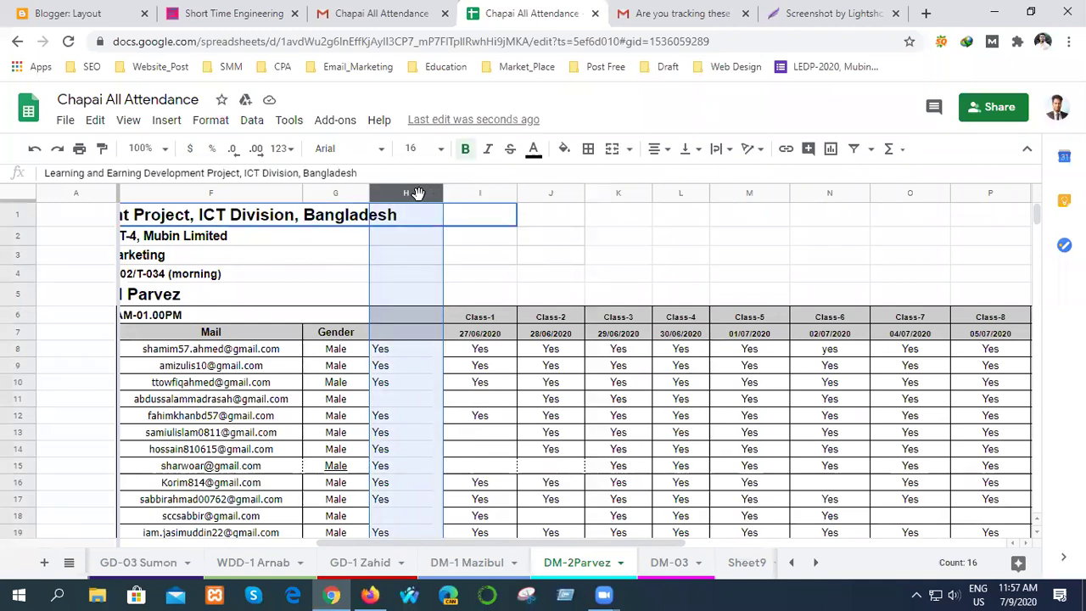
key(Delete)
click(618, 274)
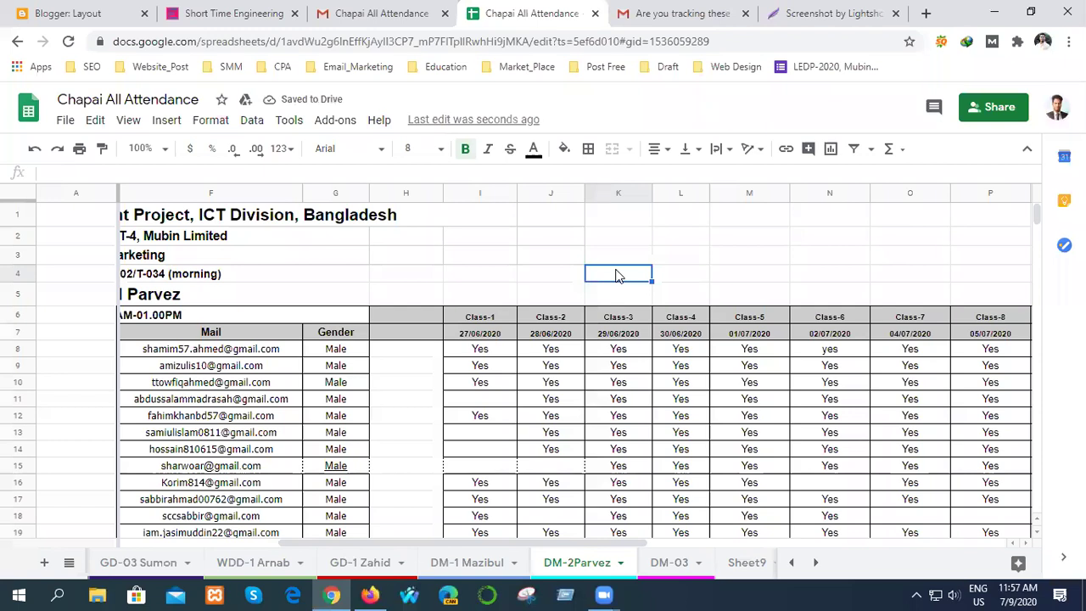
scroll(776, 263, down, 12)
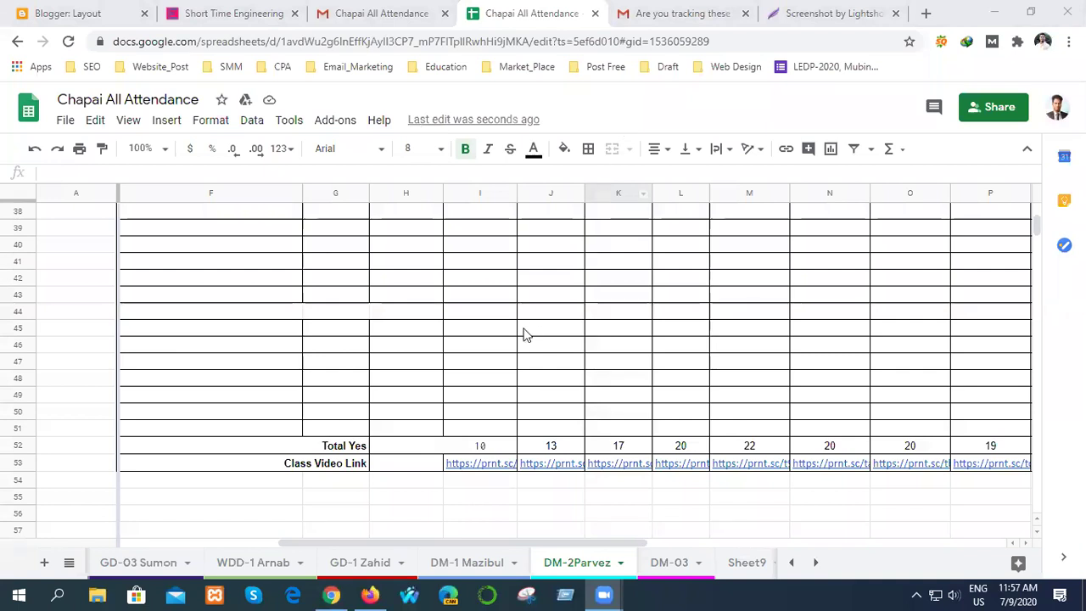
scroll(543, 340, down, 6)
- Enter the date 09/07/2020 in D70 for the new class
scroll(547, 355, up, 1)
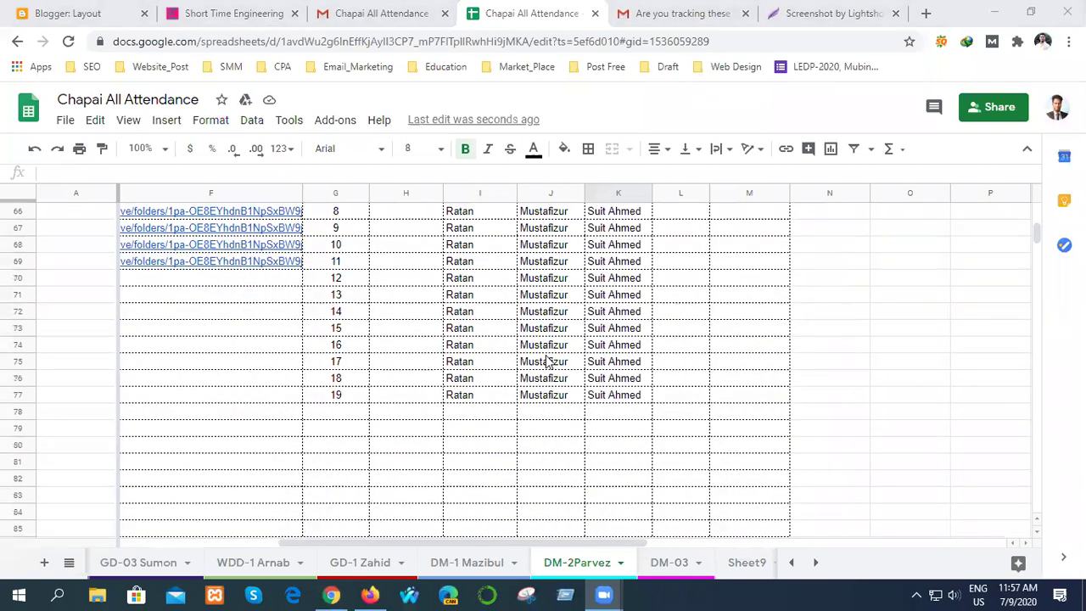
drag(358, 552, 322, 551)
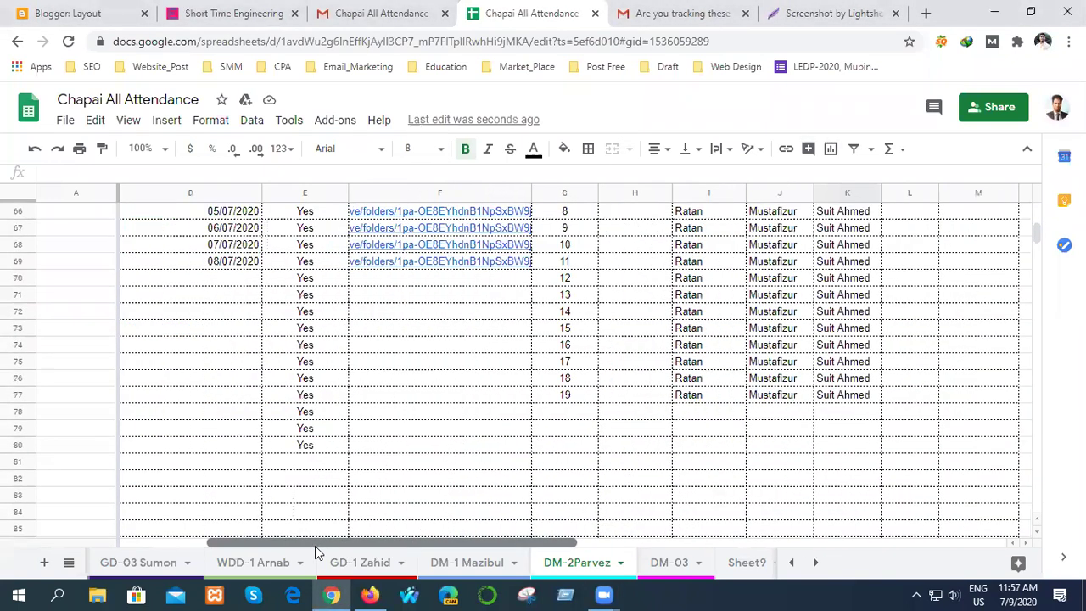
click(227, 284)
double_click(228, 285)
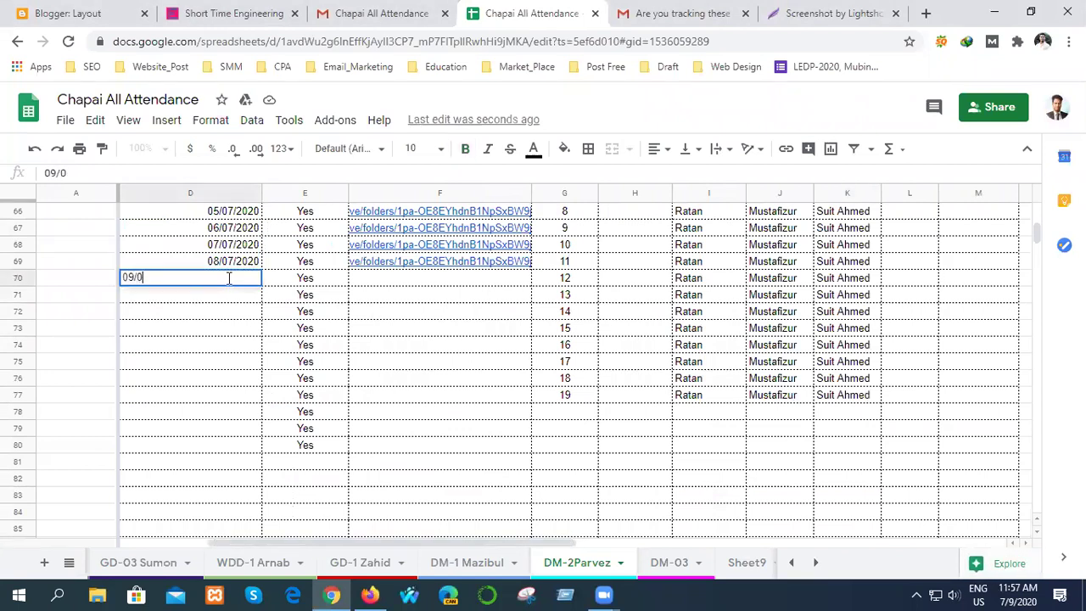
text(09/07/)
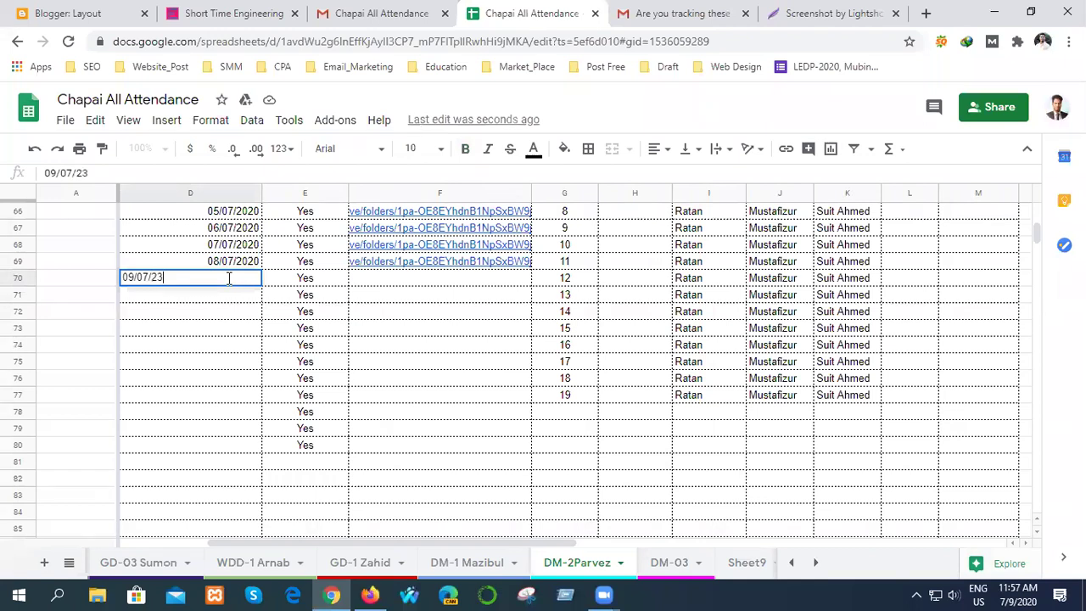
text(2020)
click(402, 287)
- Put the same Drive folder link from F69 into F70
mouse_move(455, 266)
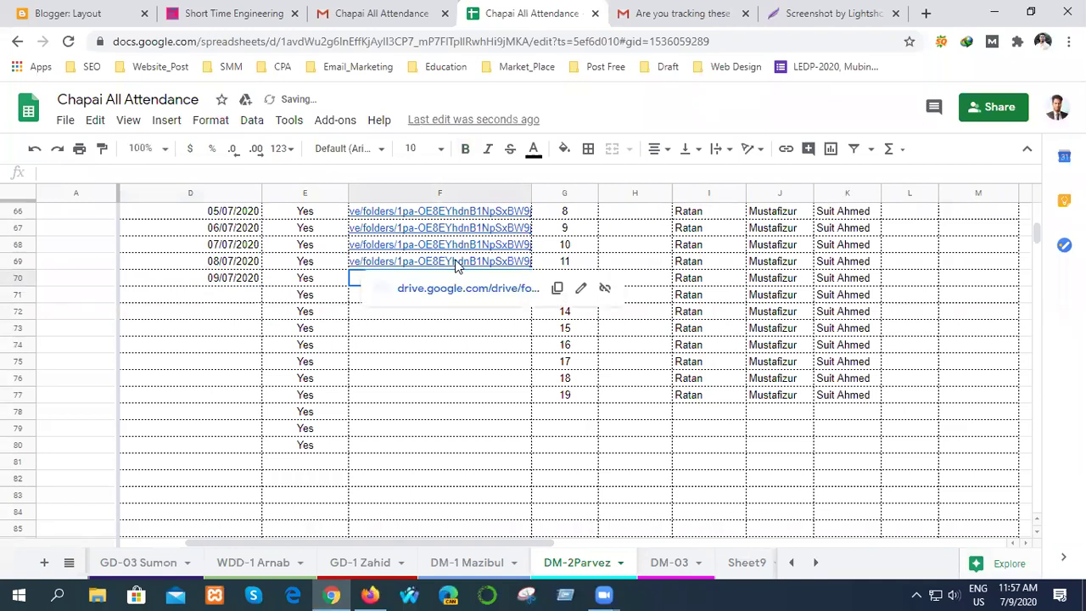
click(557, 288)
double_click(402, 280)
key(ctrl+v)
click(406, 314)
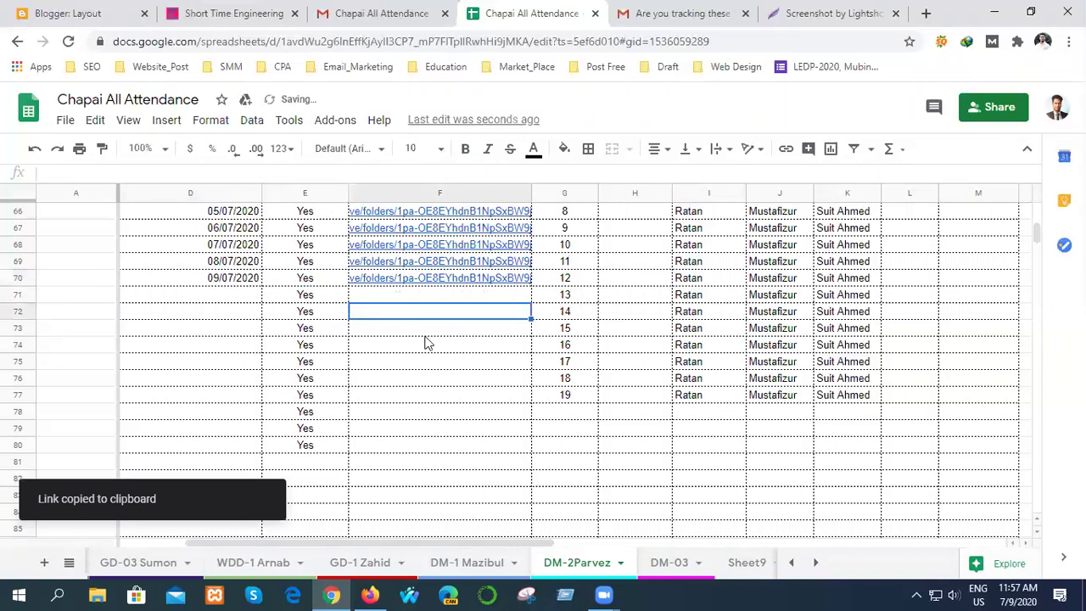
click(441, 381)
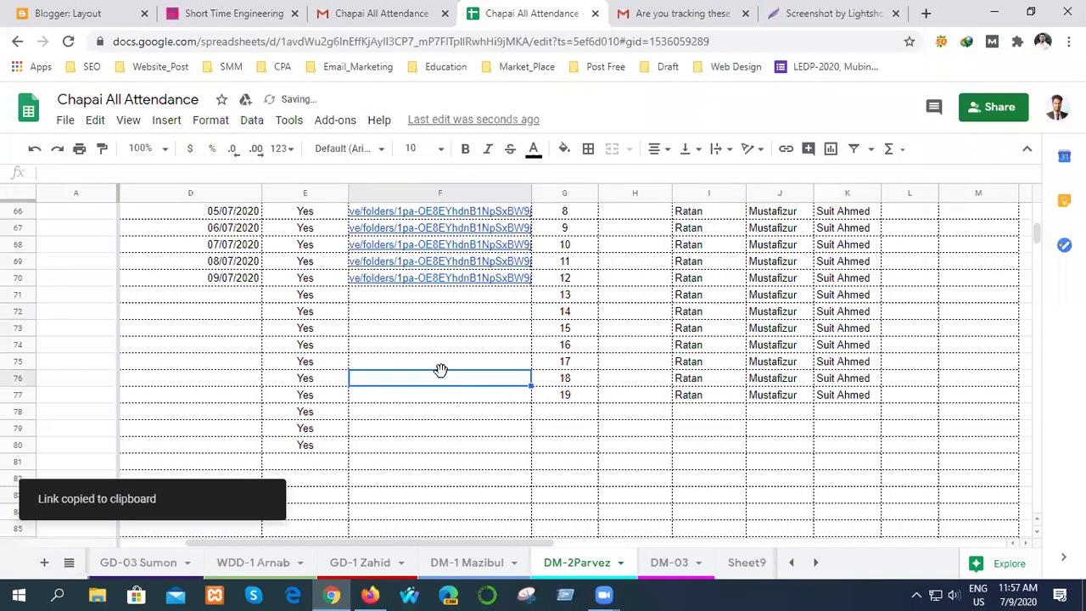
scroll(453, 434, up, 2)
scroll(455, 429, up, 10)
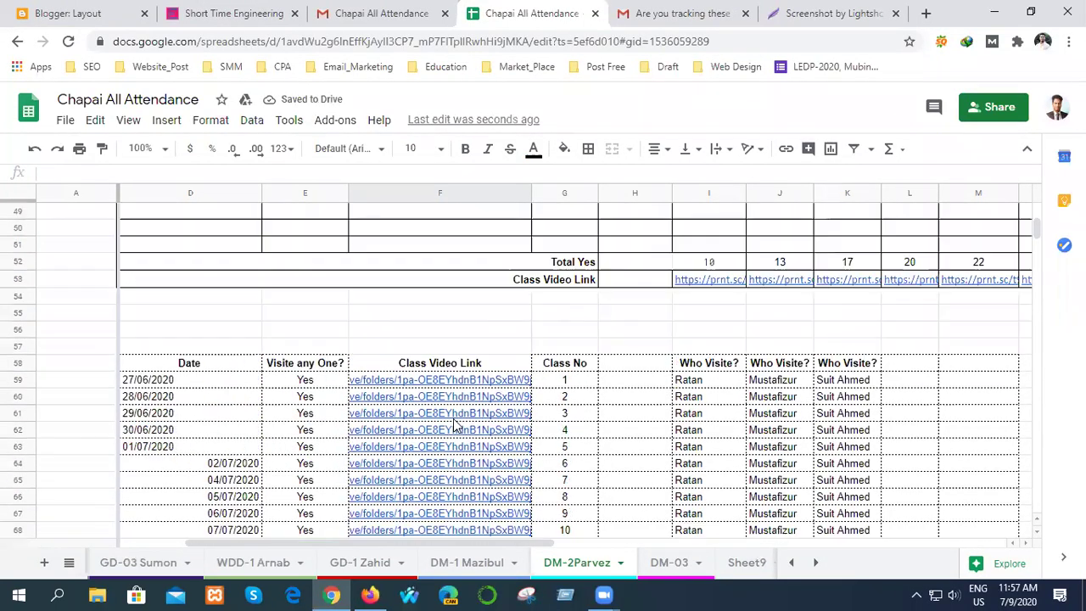
scroll(458, 414, up, 4)
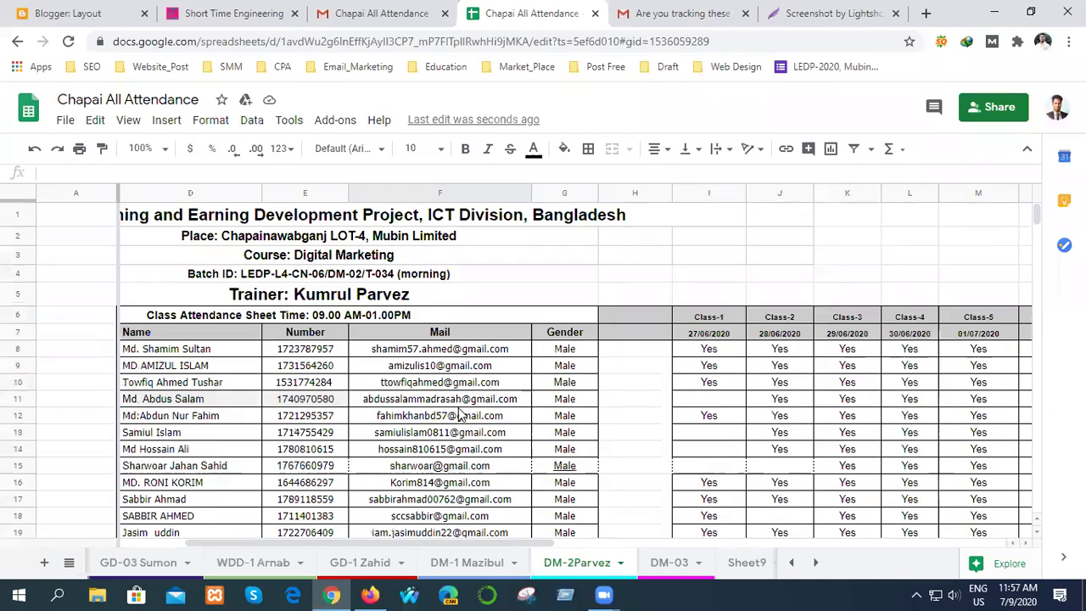
scroll(458, 414, down, 8)
click(450, 382)
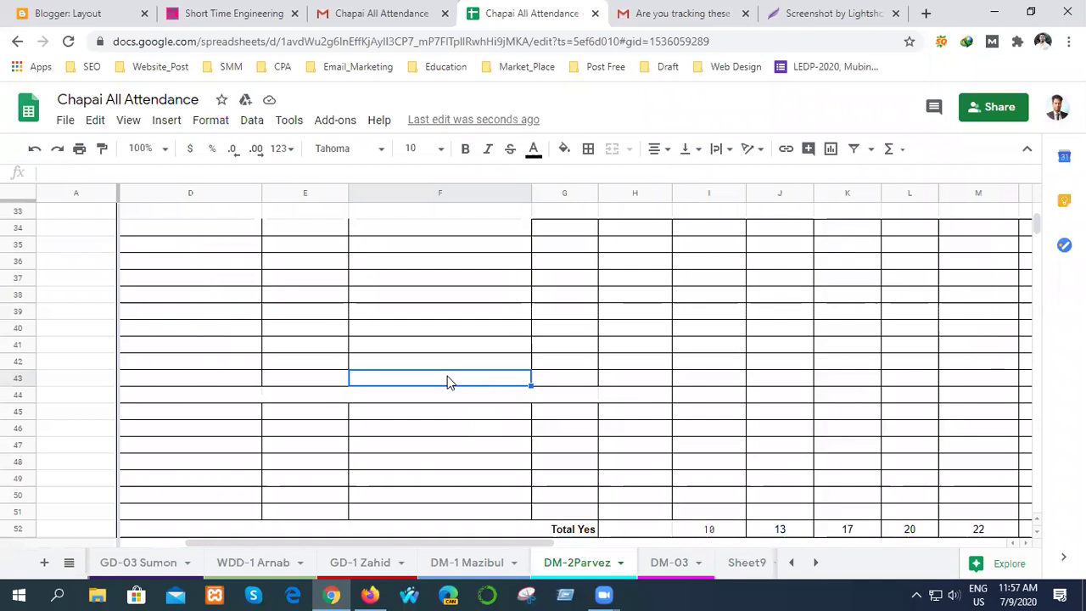
click(667, 564)
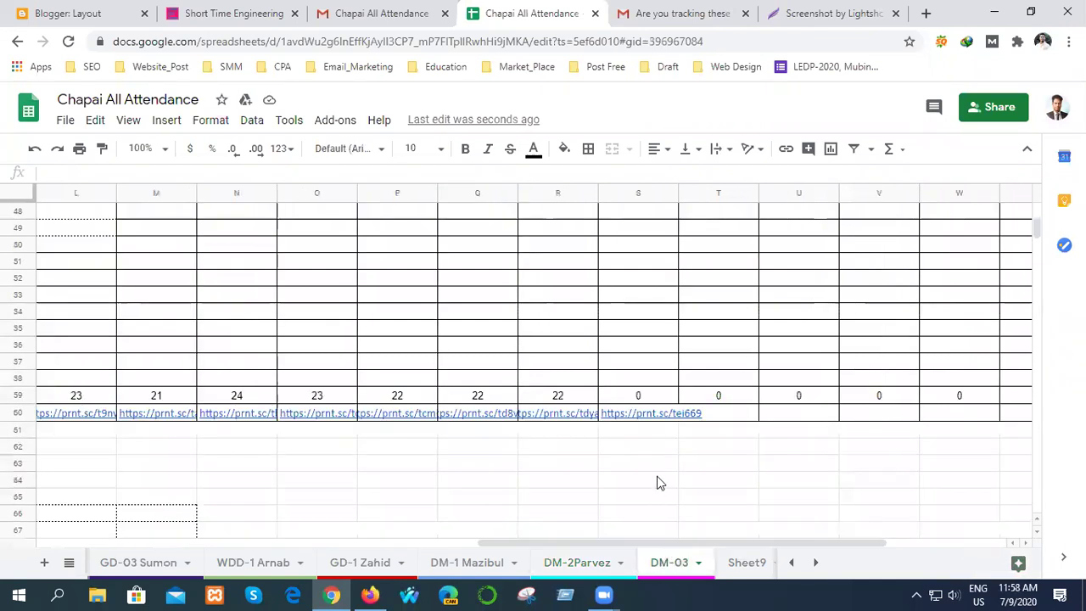
click(639, 402)
click(641, 416)
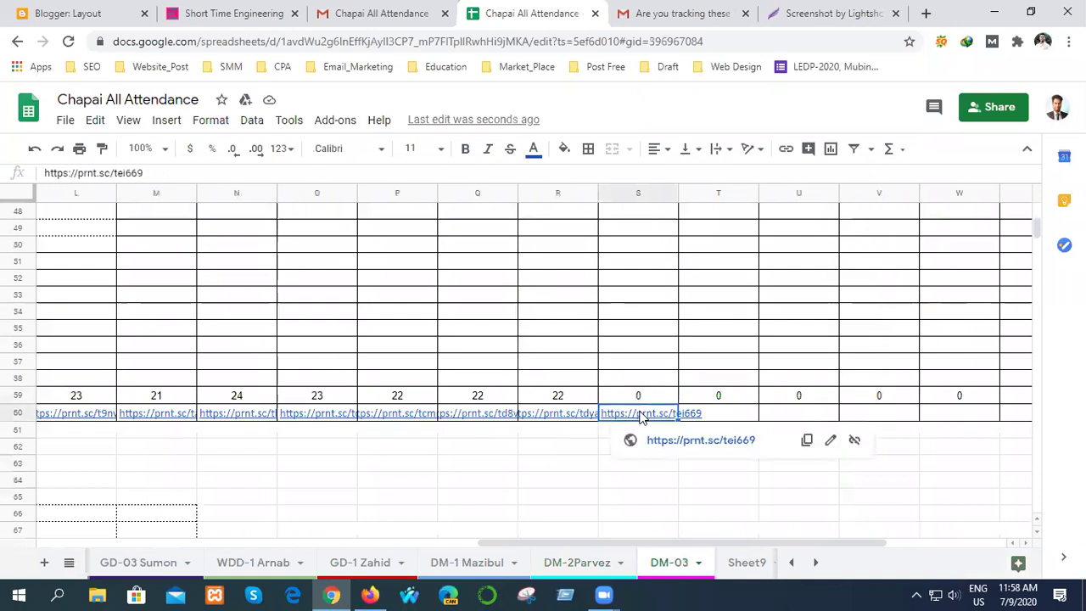
key(Delete)
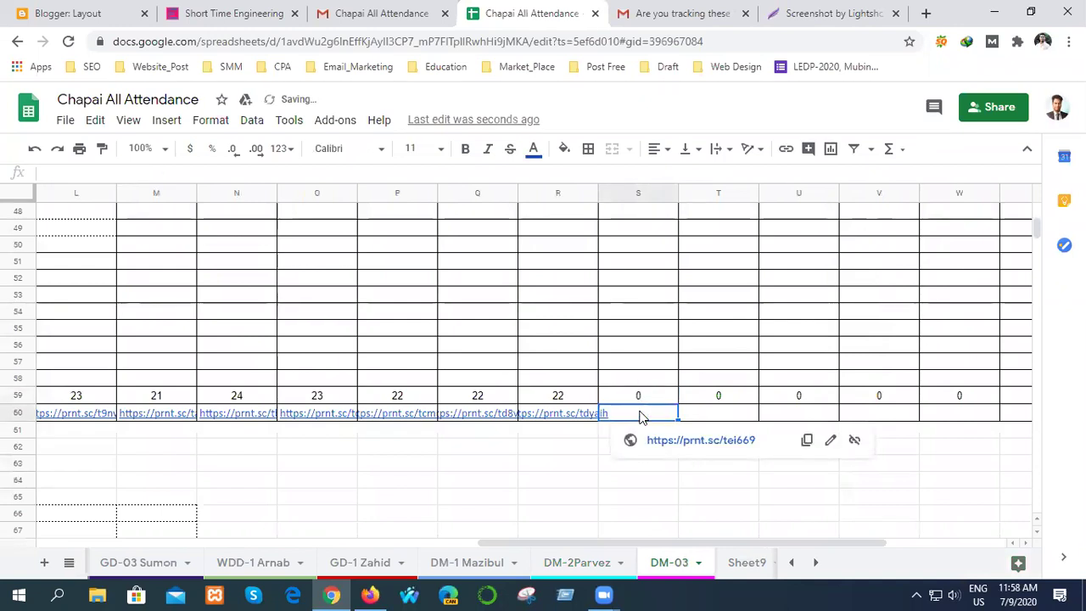
click(585, 459)
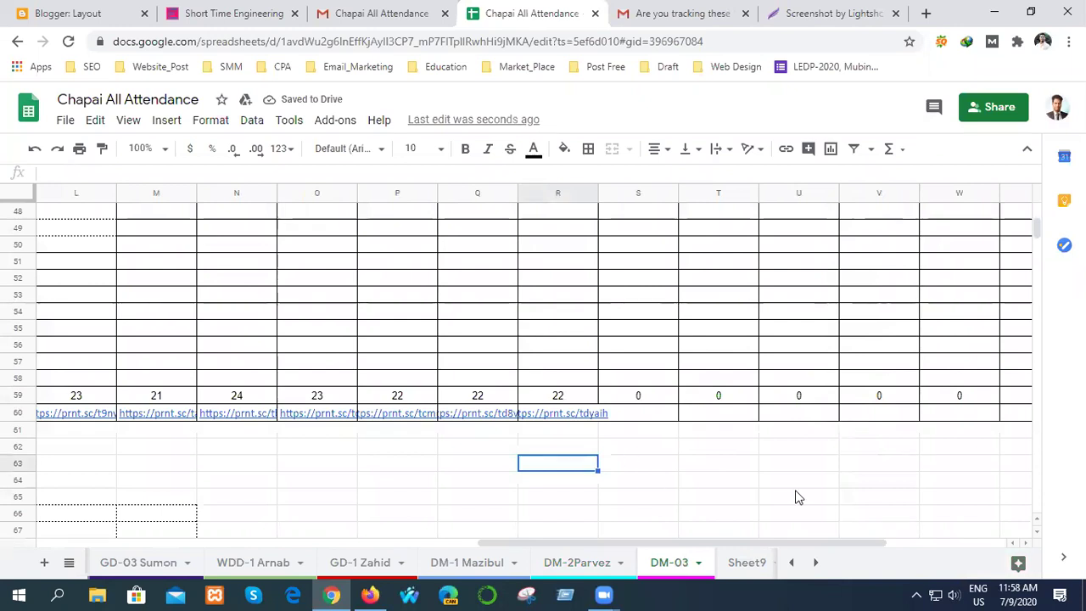
scroll(759, 500, up, 10)
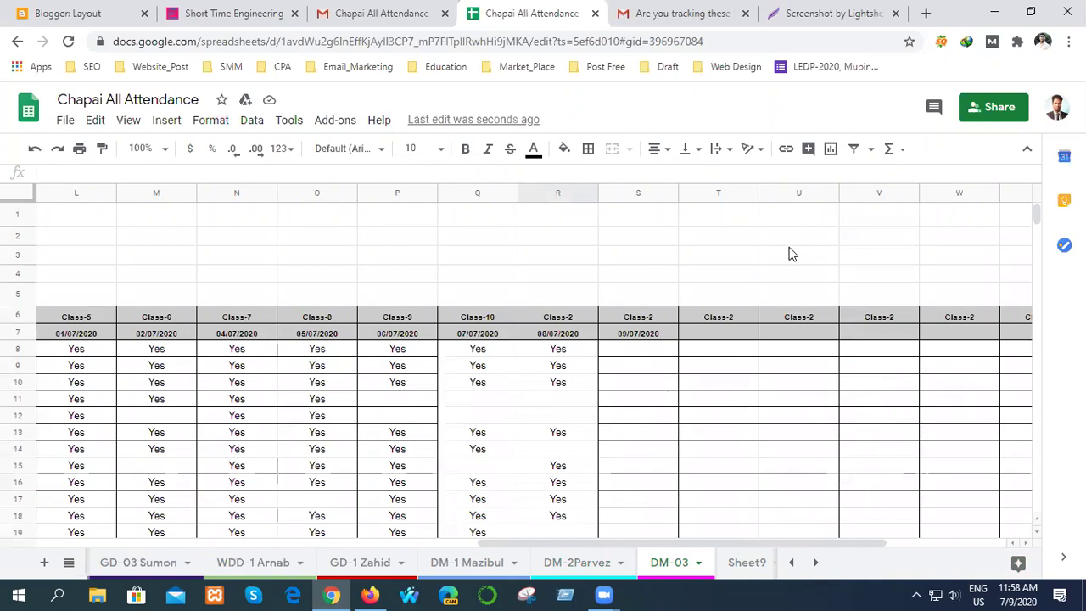
- Close every remaining Chrome tab, including the attendance spreadsheet and Gmail, until the window closes
click(896, 13)
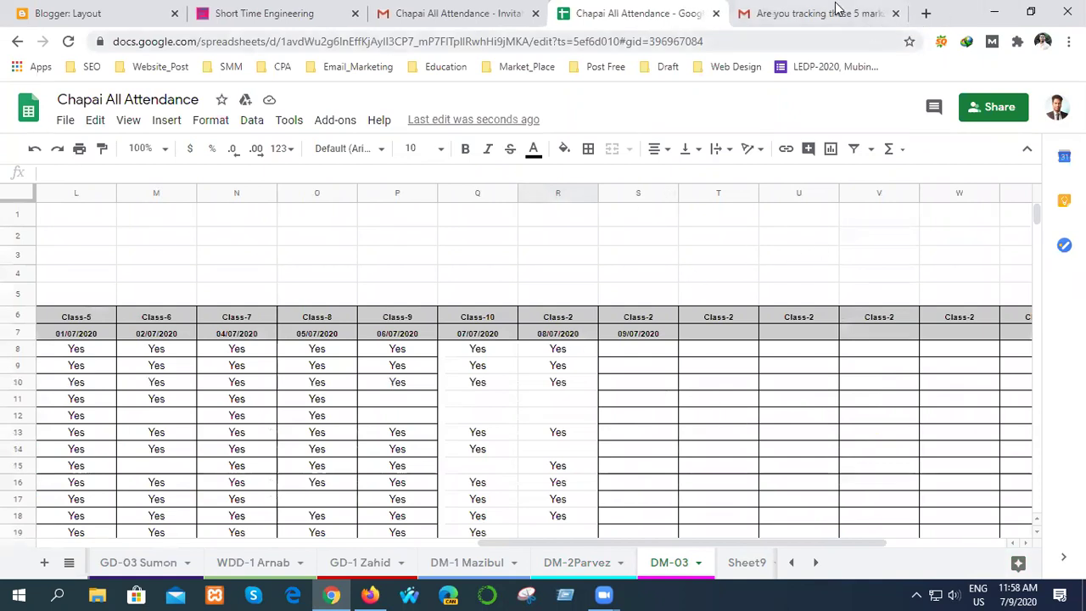
click(895, 14)
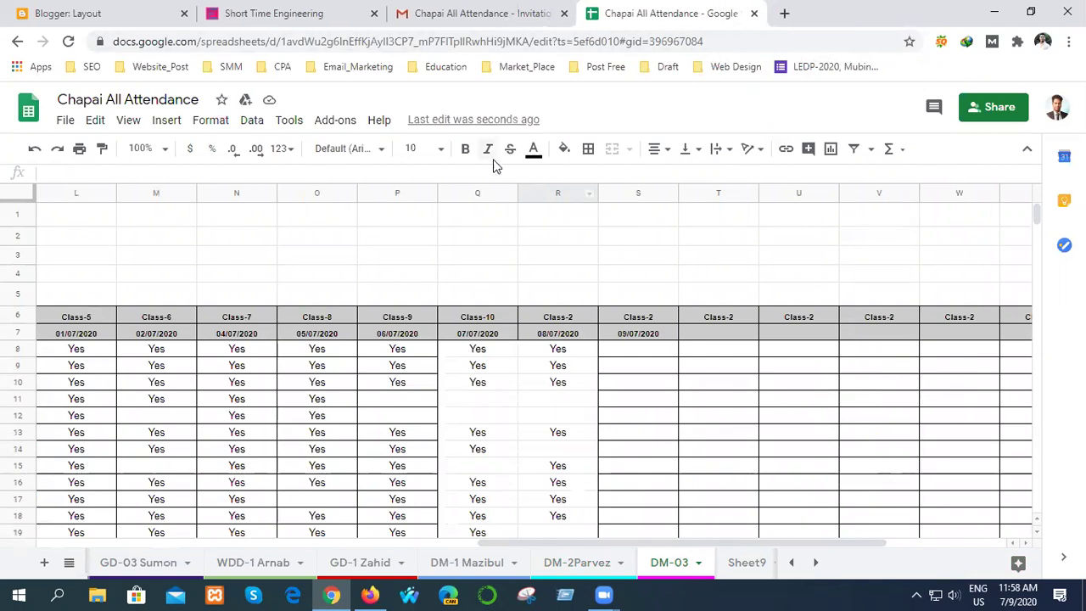
click(755, 14)
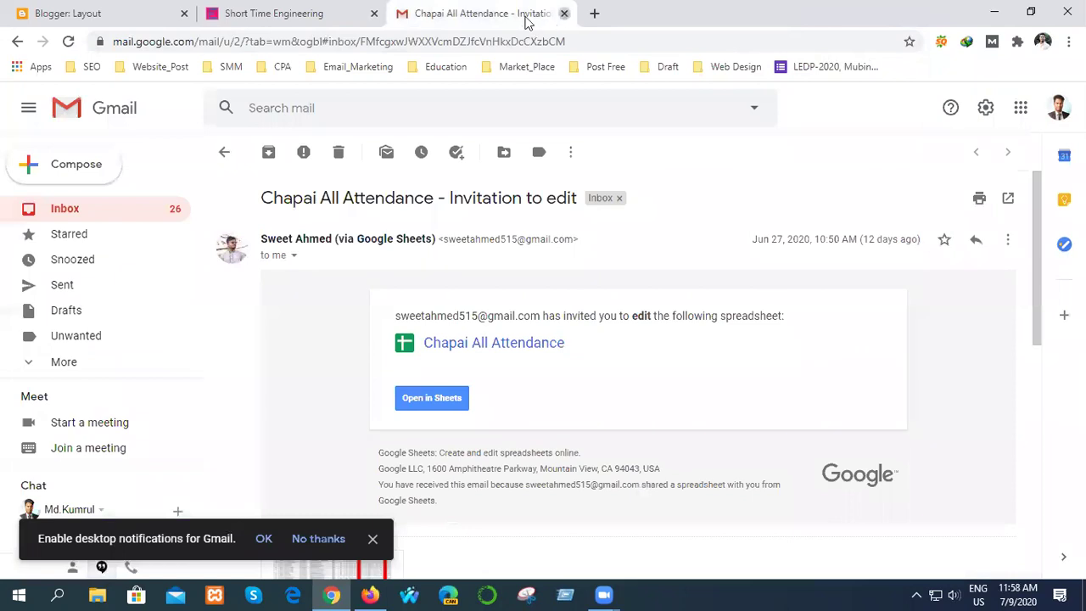
click(564, 14)
click(373, 14)
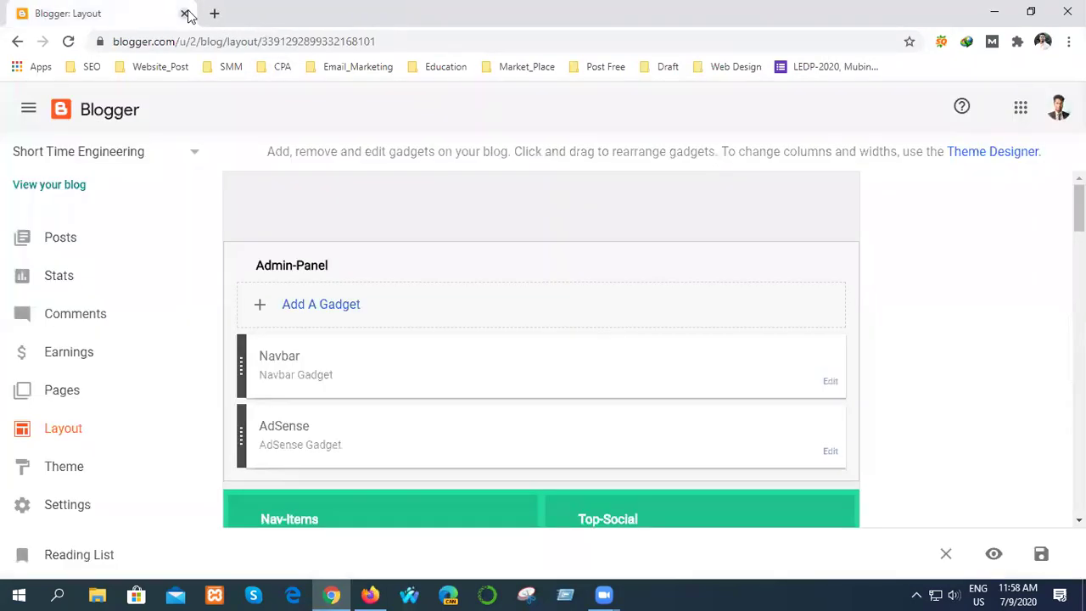
click(185, 13)
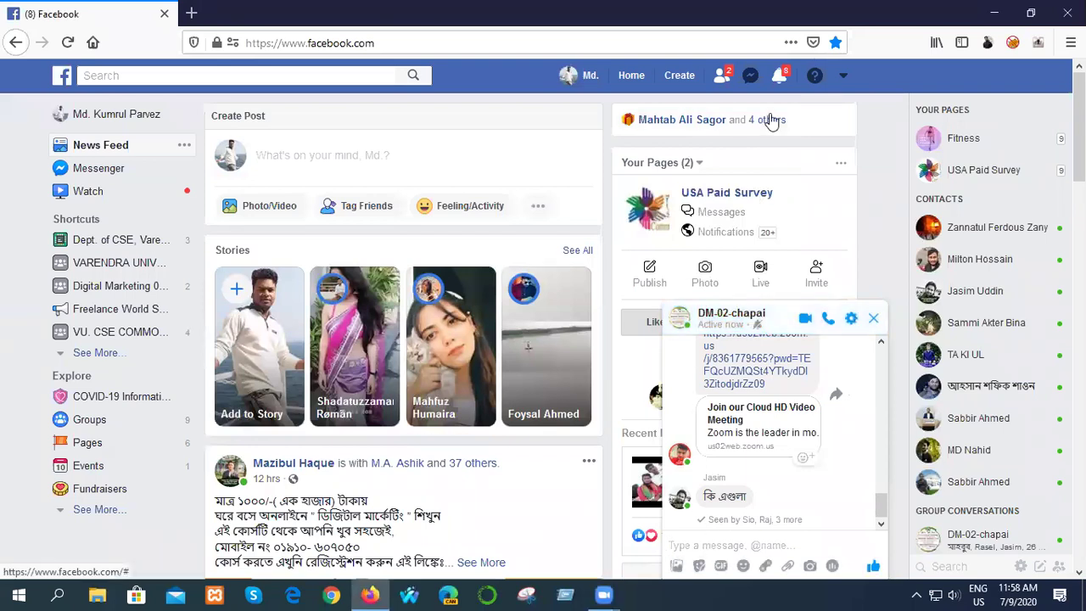
- Check and dismiss notifications, then like the MEEK digital marketing training post
click(779, 75)
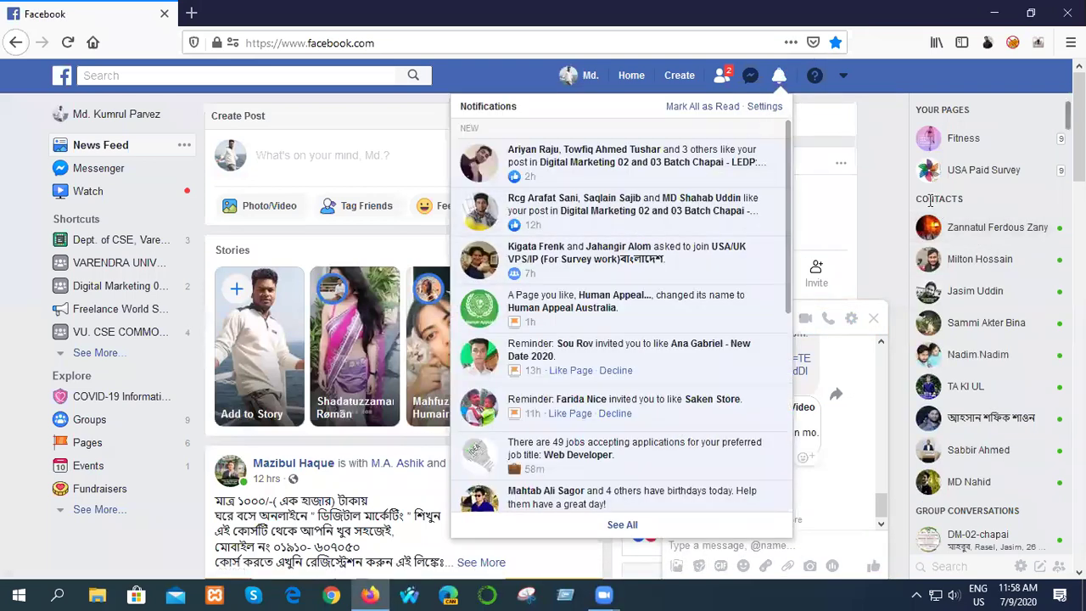
click(875, 198)
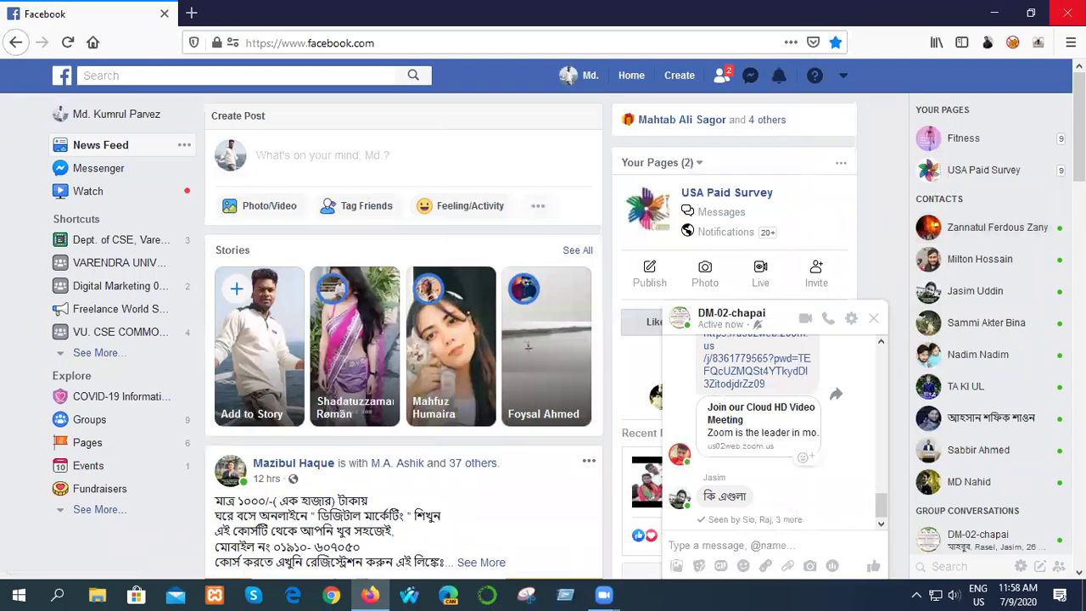
scroll(509, 405, down, 3)
scroll(509, 406, down, 1)
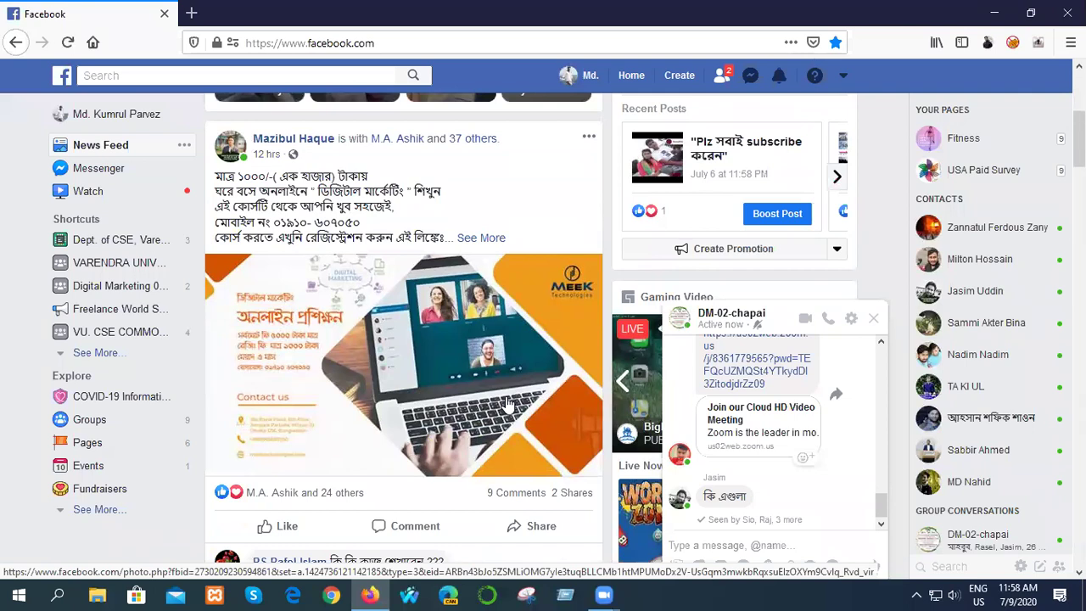
click(266, 531)
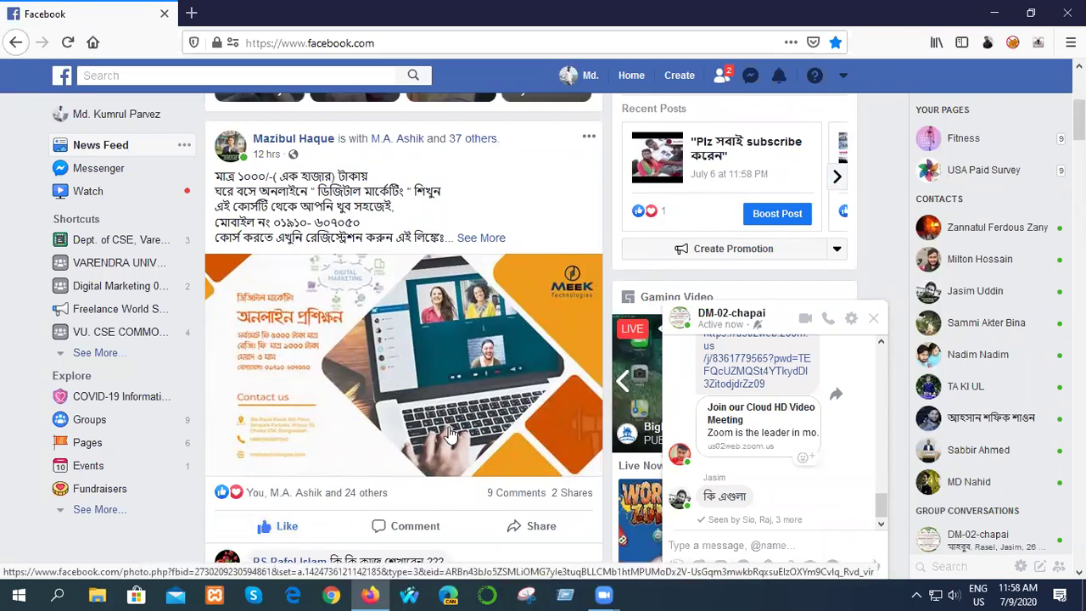
- Expand the post text and open its bit.ly link in a new background tab
click(482, 240)
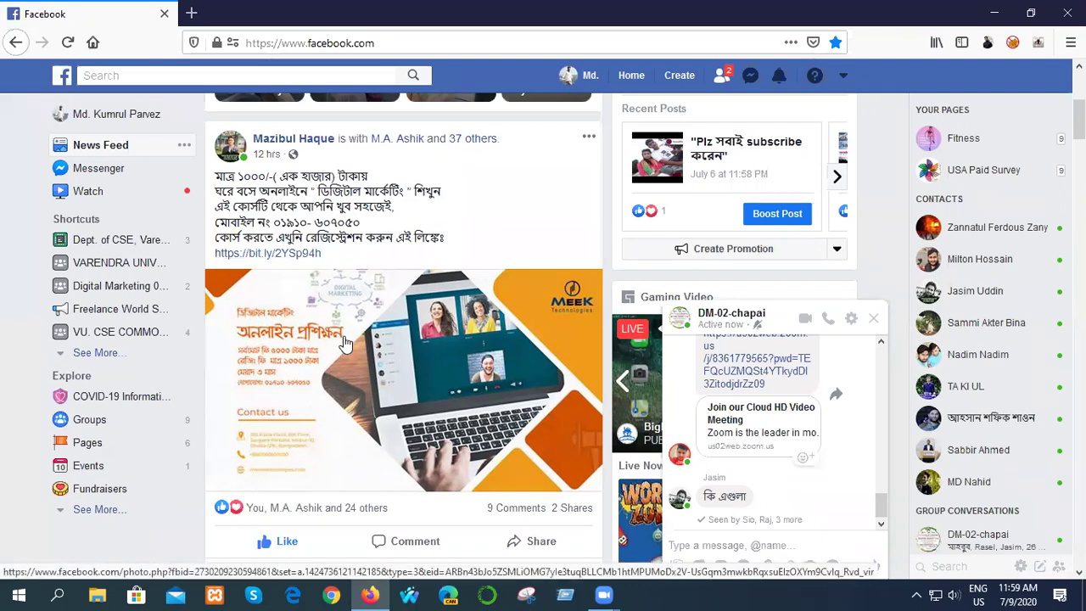
right_click(279, 252)
click(321, 262)
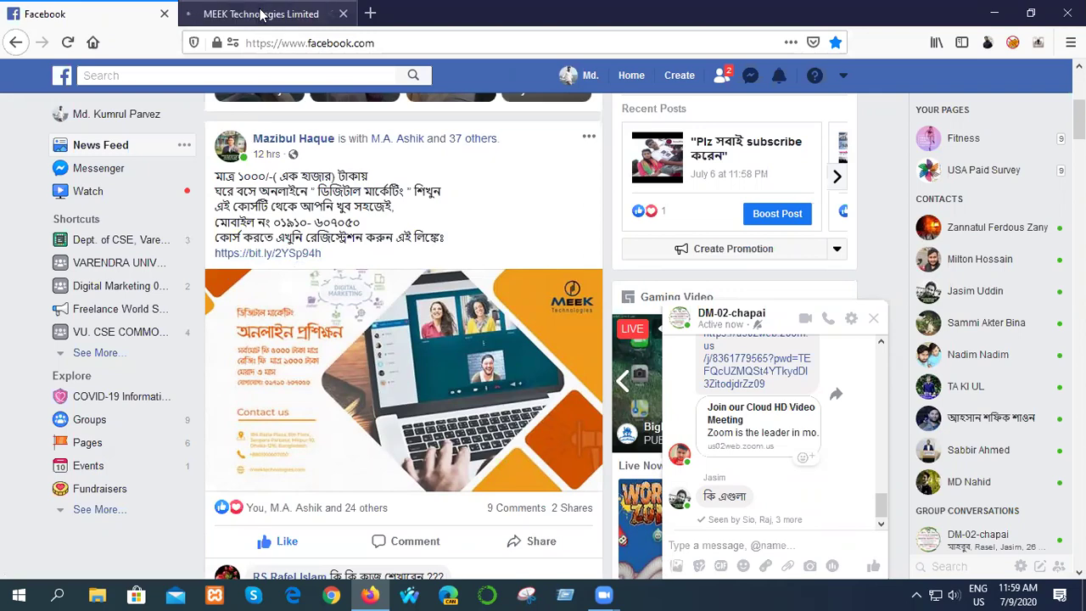
- Review the digital marketing freelancing course coverage and fees, then follow Register Now
click(263, 25)
scroll(320, 378, down, 4)
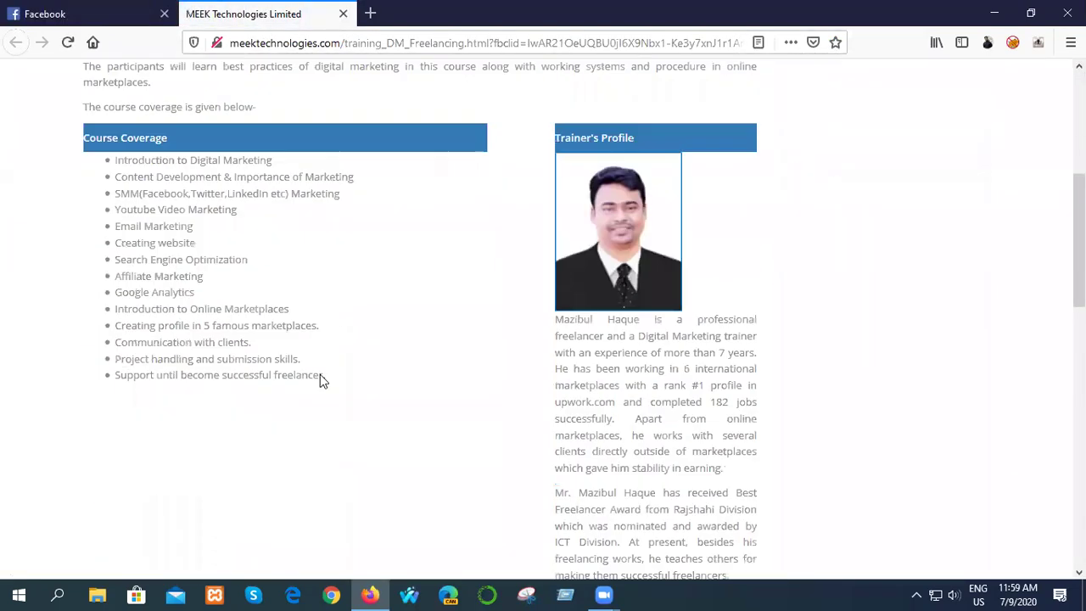
scroll(378, 396, up, 1)
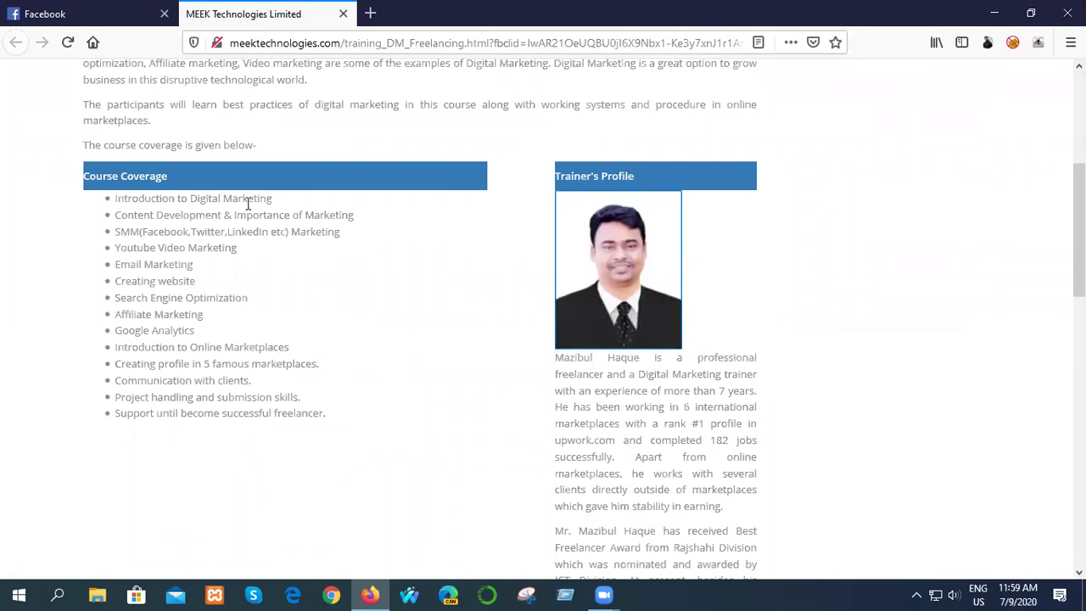
scroll(313, 439, down, 4)
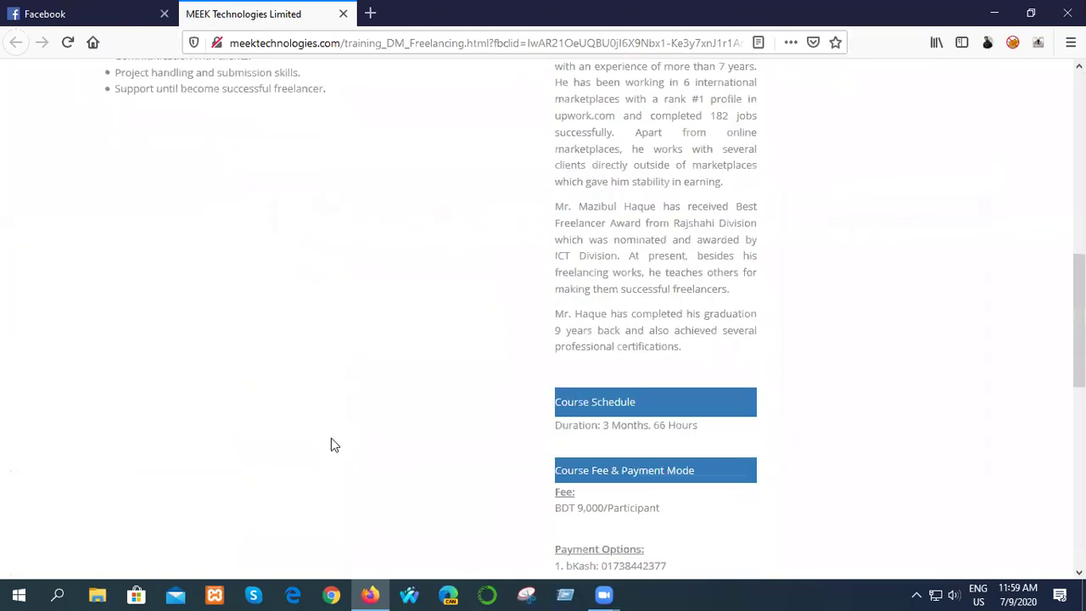
scroll(696, 365, up, 2)
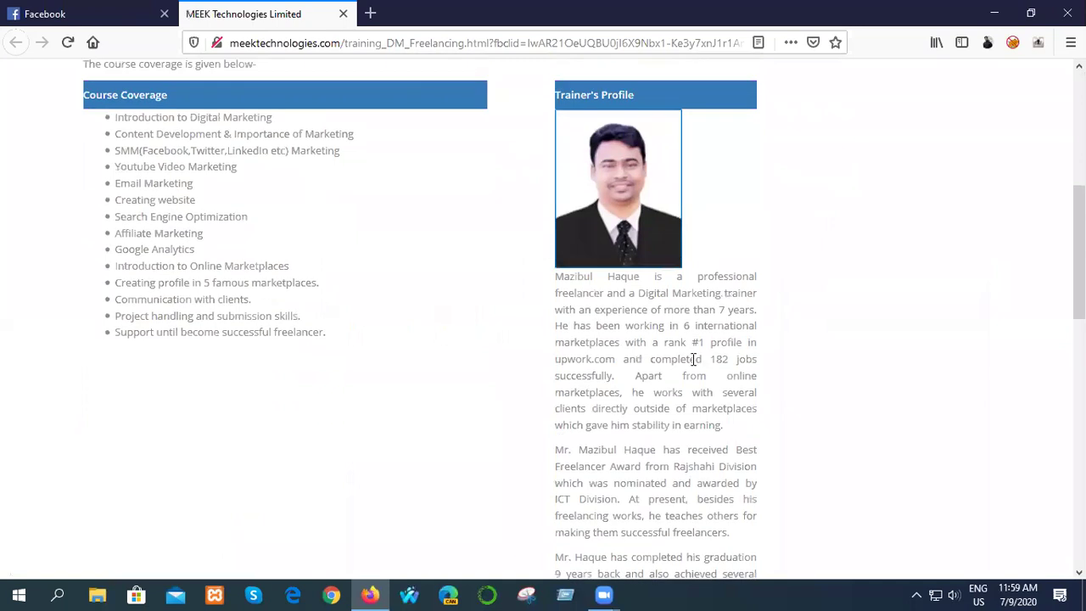
scroll(686, 366, down, 4)
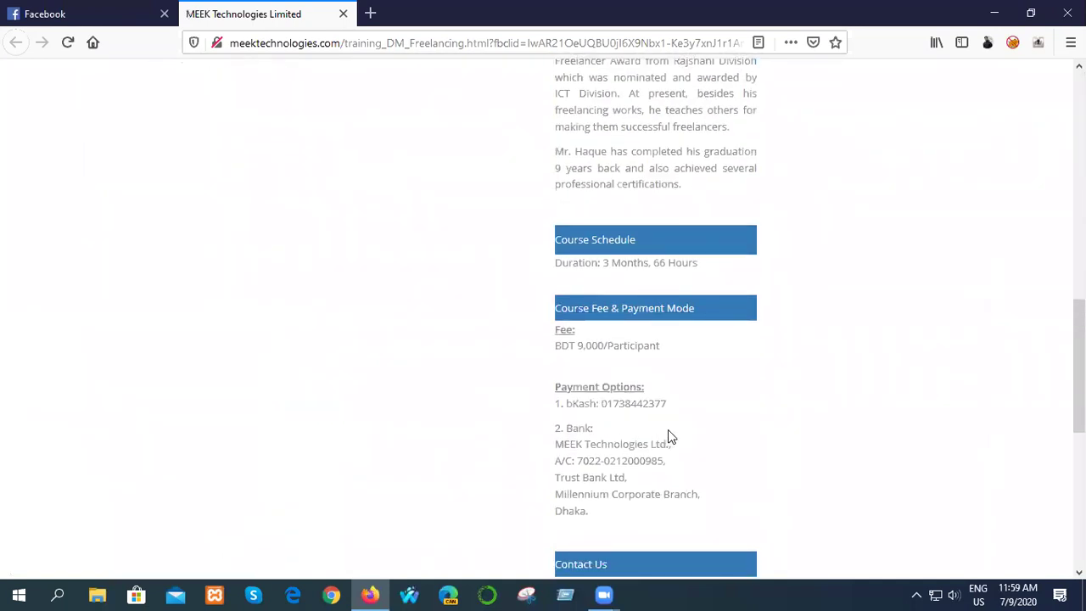
scroll(666, 436, down, 3)
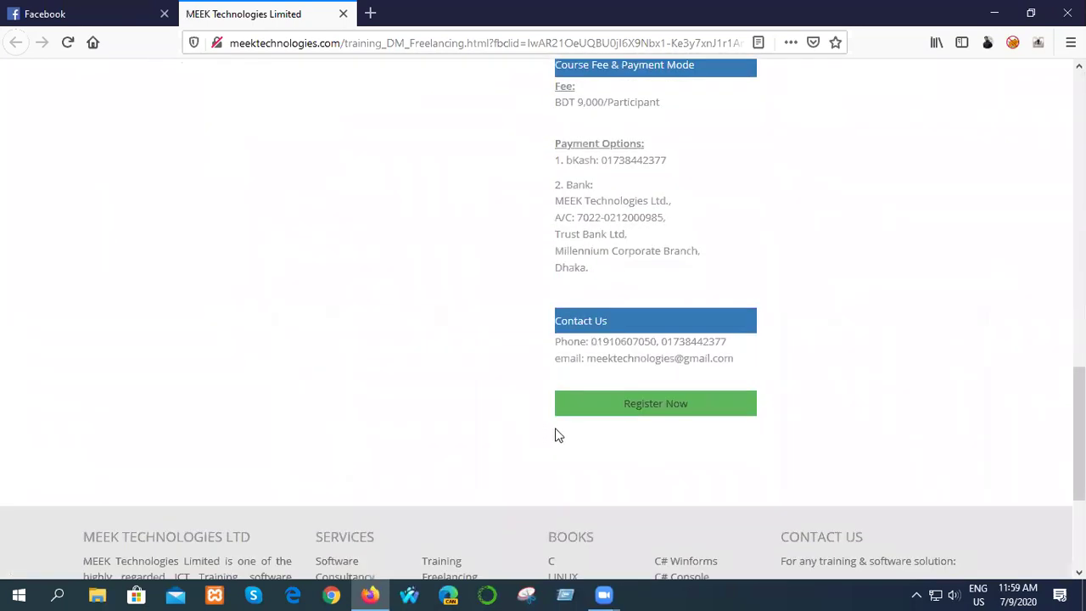
click(637, 407)
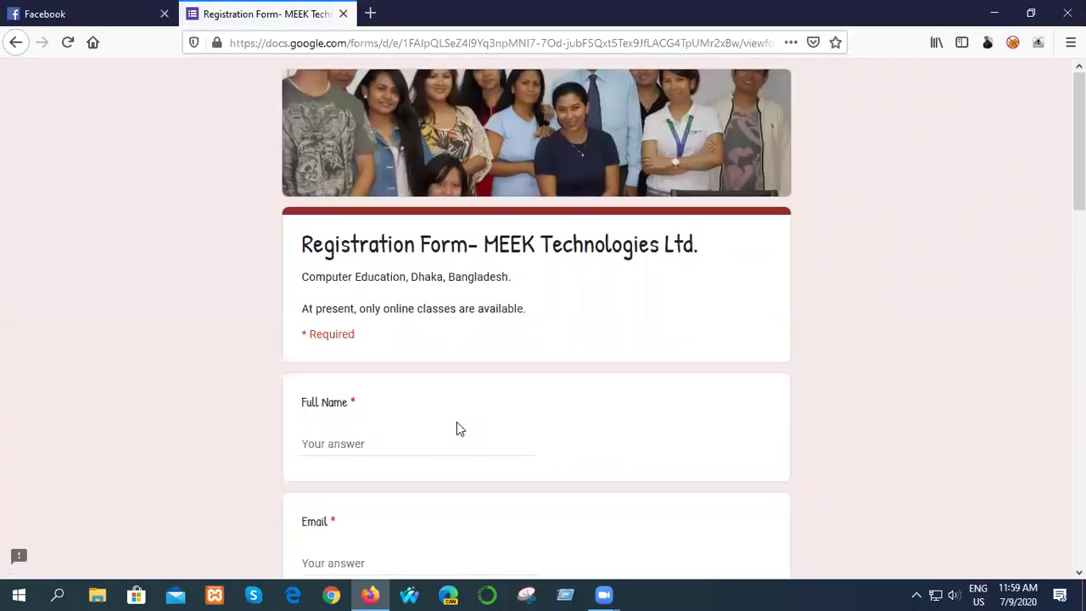
- Enter the applicant's full name in the Full Name field
scroll(458, 425, down, 9)
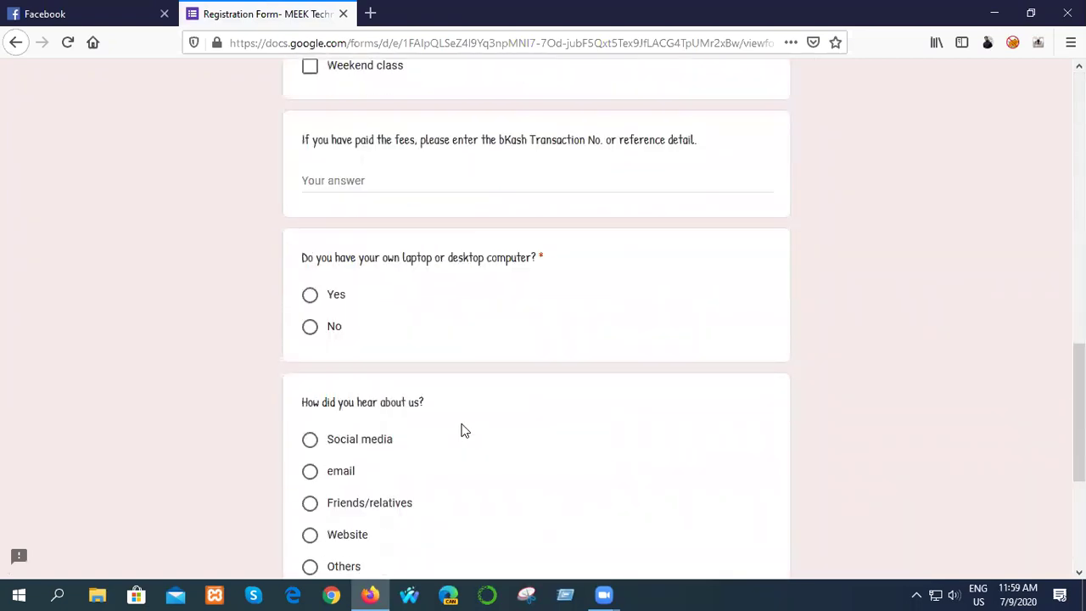
scroll(465, 430, down, 5)
scroll(464, 430, up, 13)
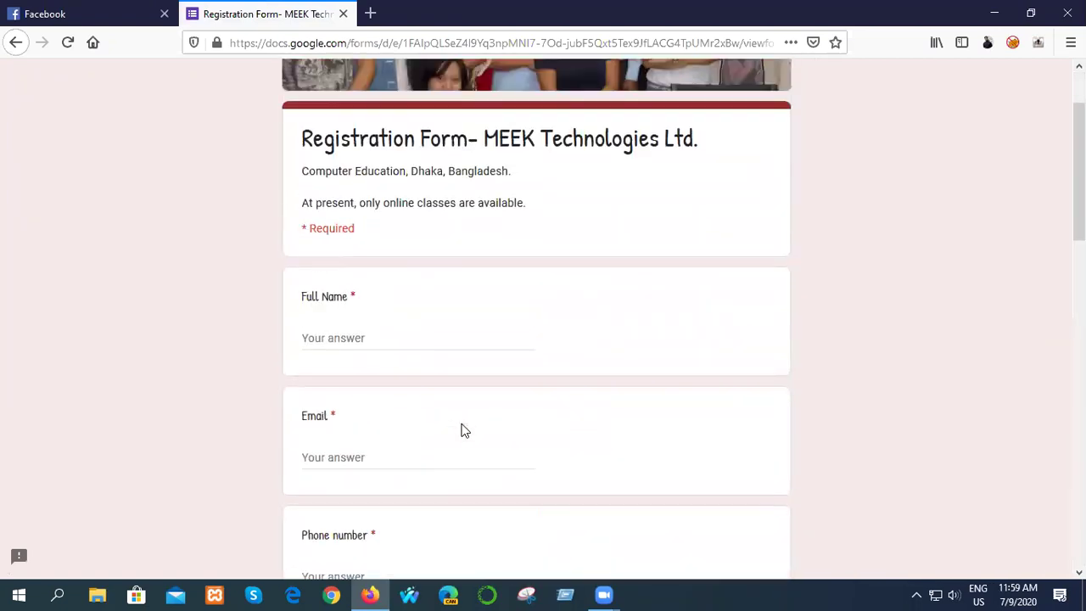
scroll(464, 430, up, 2)
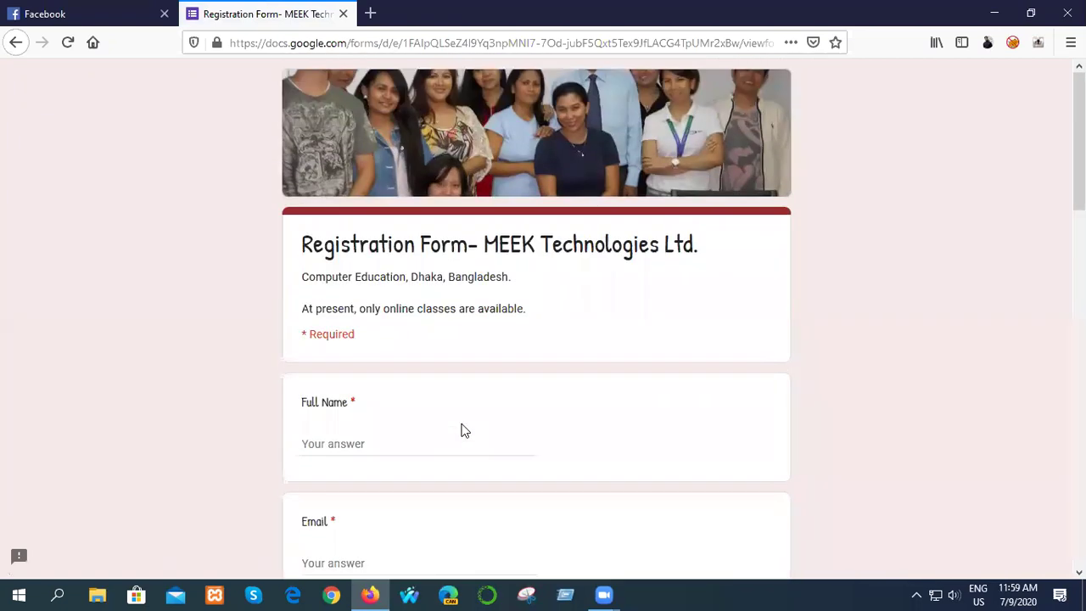
click(348, 439)
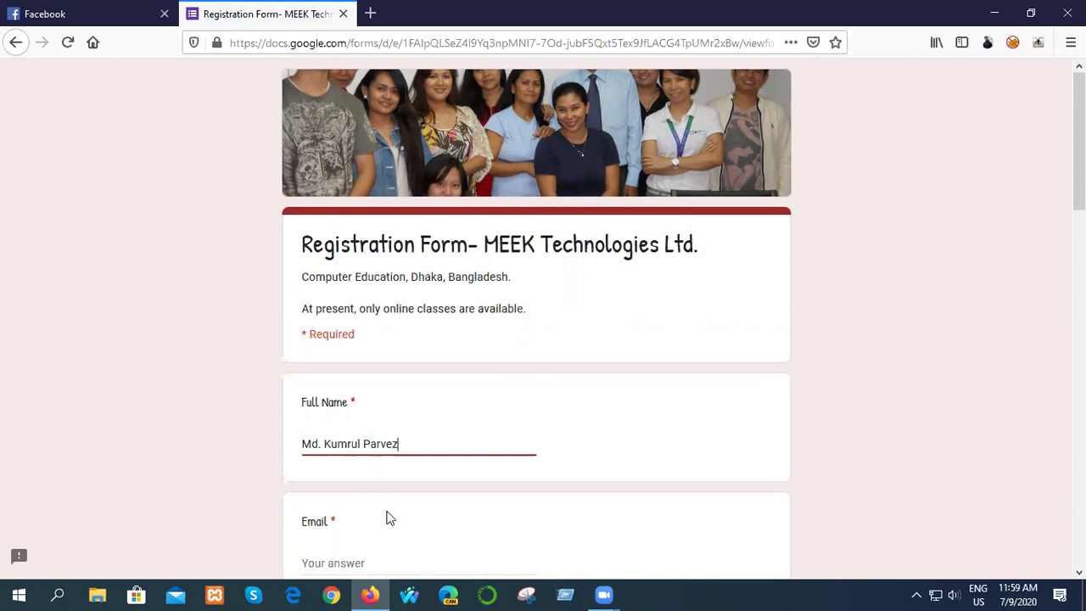
scroll(437, 515, down, 2)
- Fill in the applicant's e-mail address in the Email field
click(358, 401)
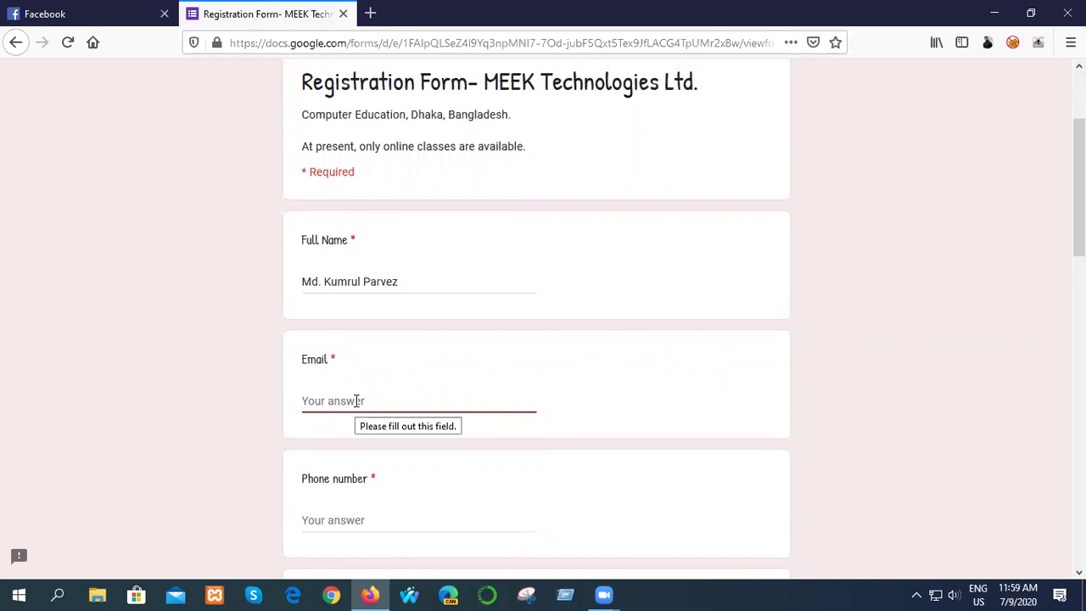
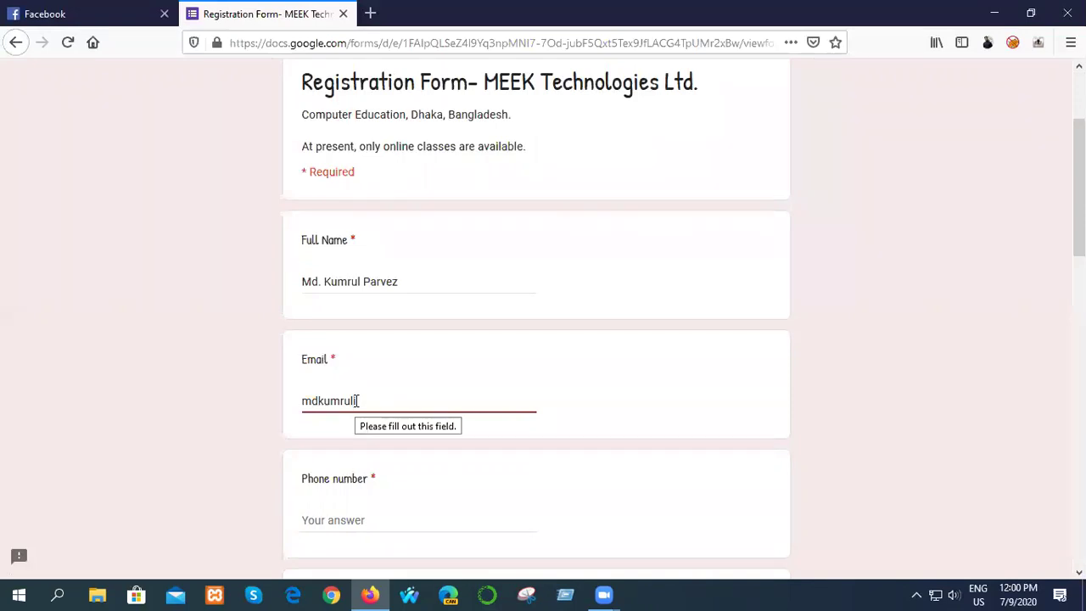
- Enter the applicant's phone number, correcting one mistyped digit
scroll(362, 405, up, 1)
scroll(509, 475, down, 1)
click(342, 518)
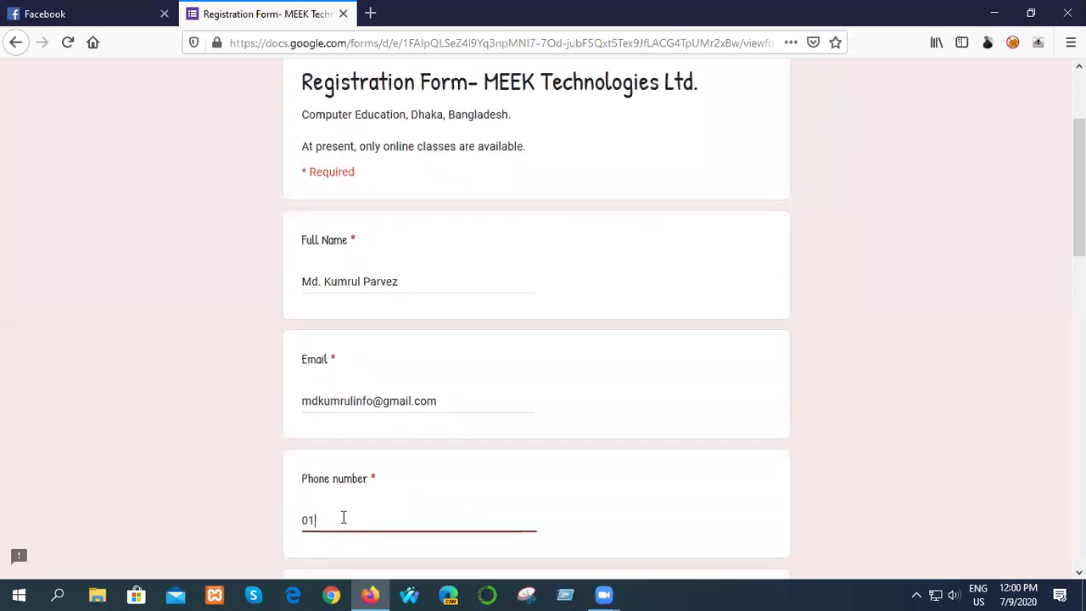
click(343, 520)
key(BackSpace)
text(3)
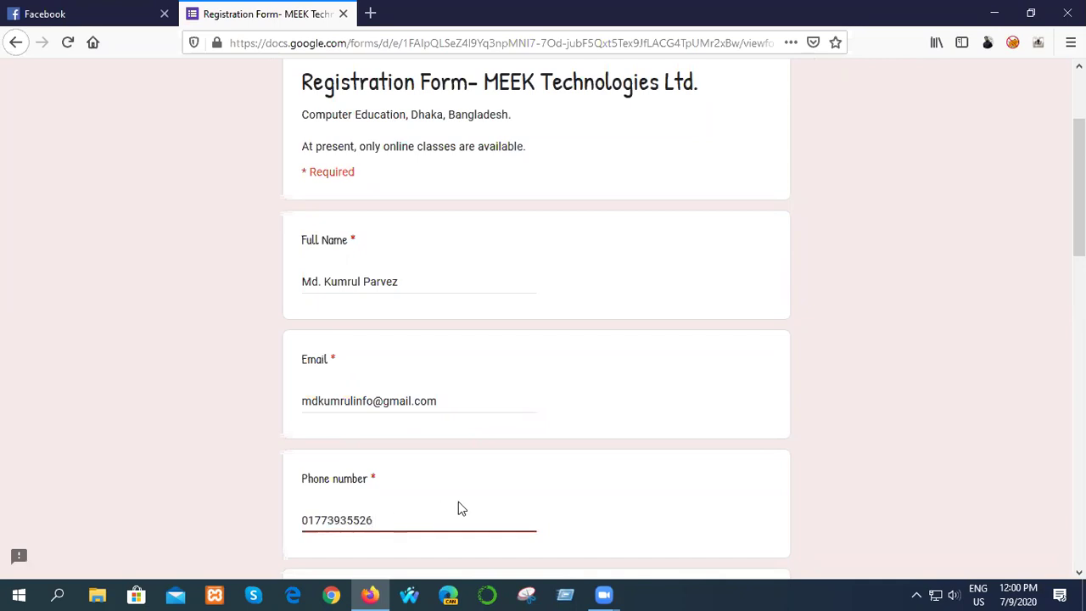
scroll(591, 519, down, 1)
scroll(592, 519, down, 2)
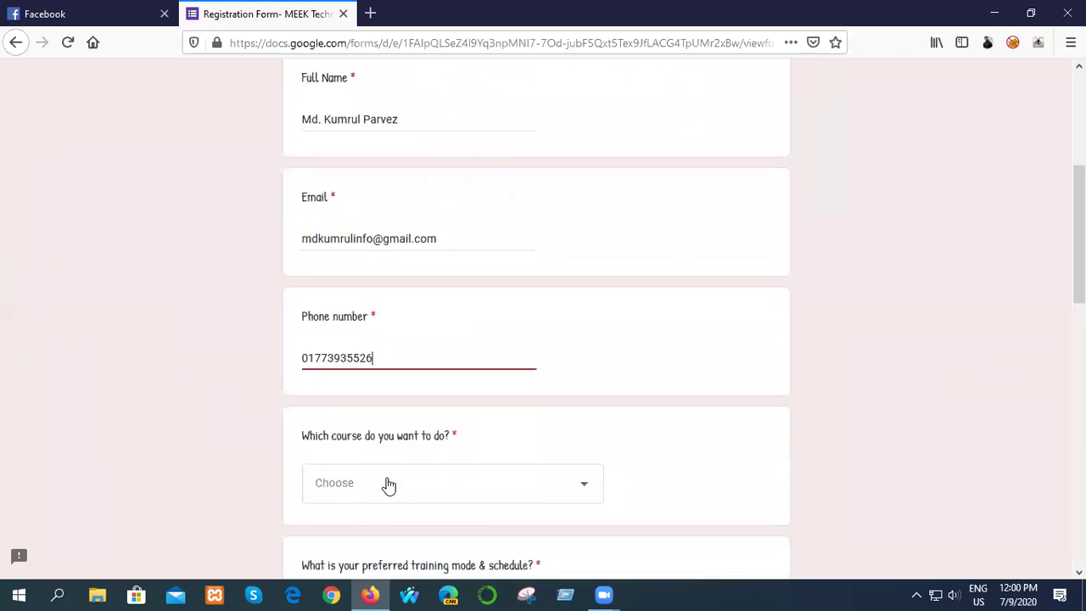
- Bring up the 'Which course' dropdown list of available courses
click(388, 485)
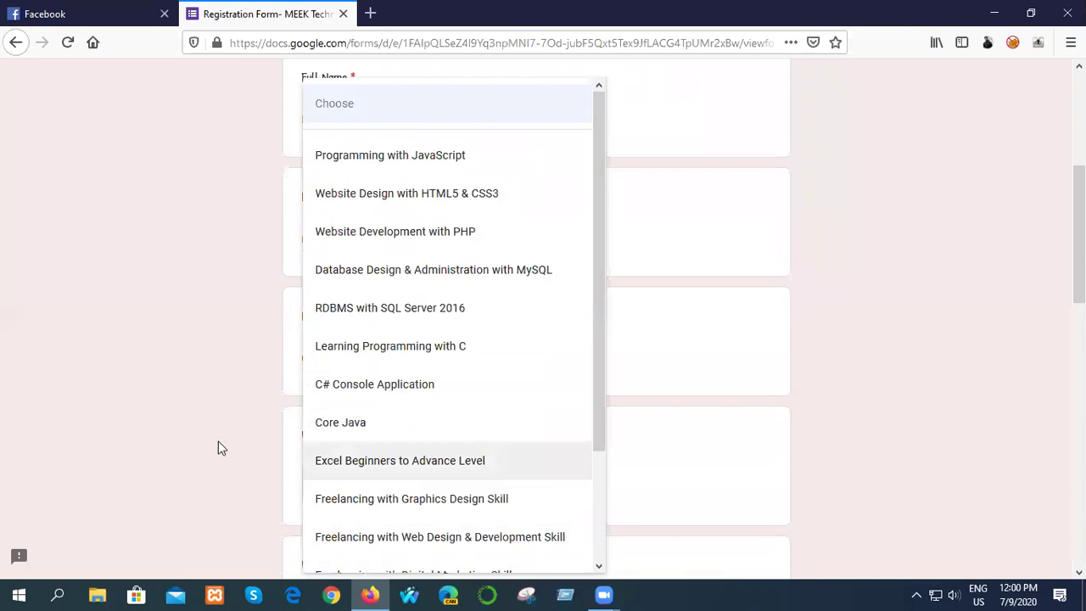
click(221, 445)
scroll(711, 439, down, 3)
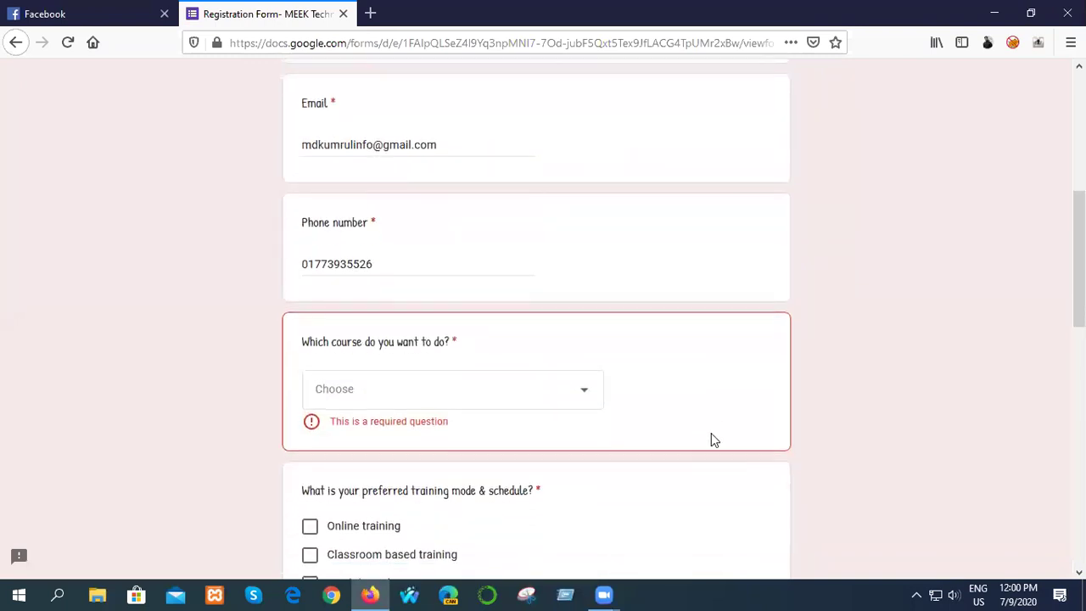
click(403, 327)
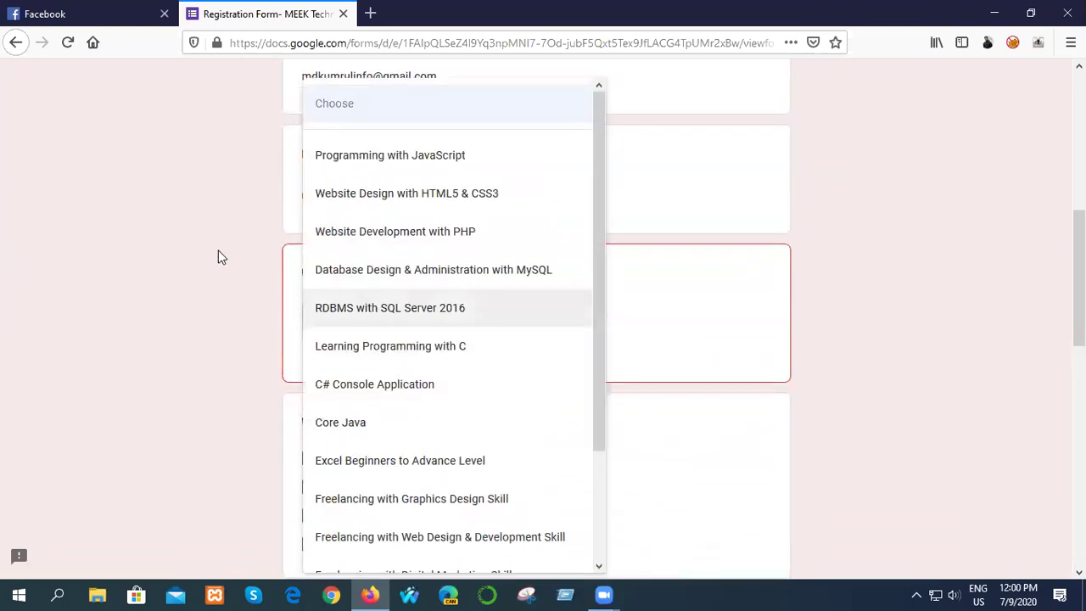